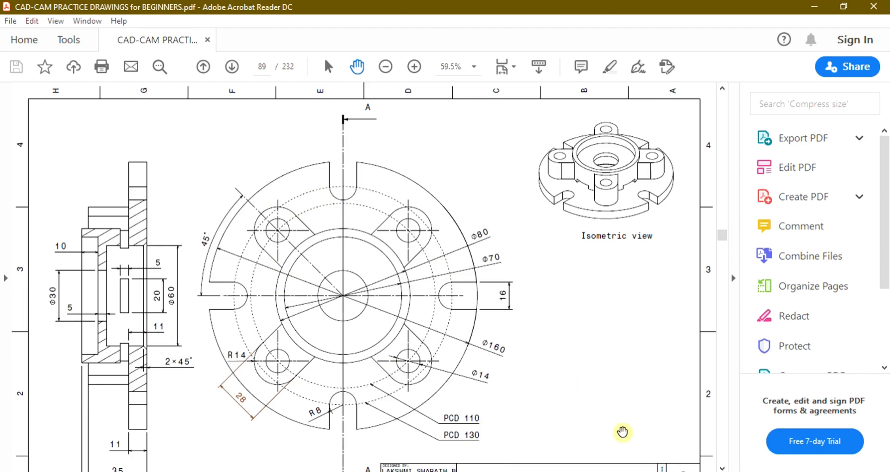
# Step: Switch to the SOLIDWORKS part and start a sketch on the Top Plane
pyautogui.moveTo(589, 471)
pyautogui.click(590, 403)
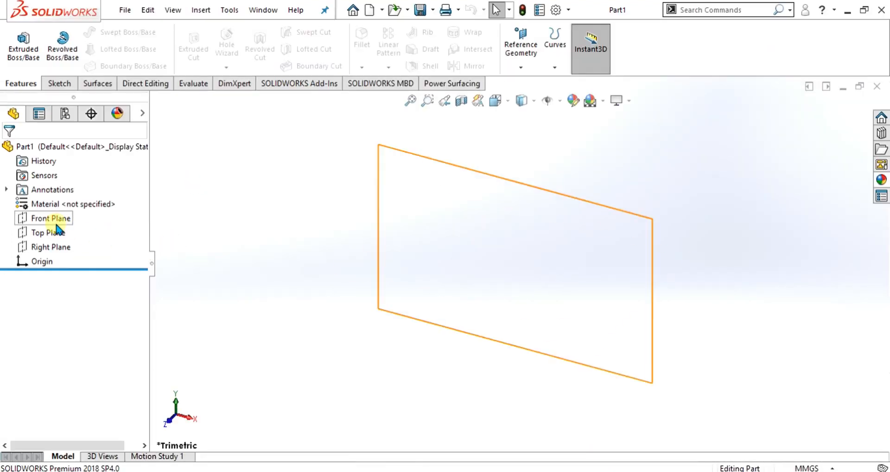
pyautogui.click(54, 232)
pyautogui.click(54, 84)
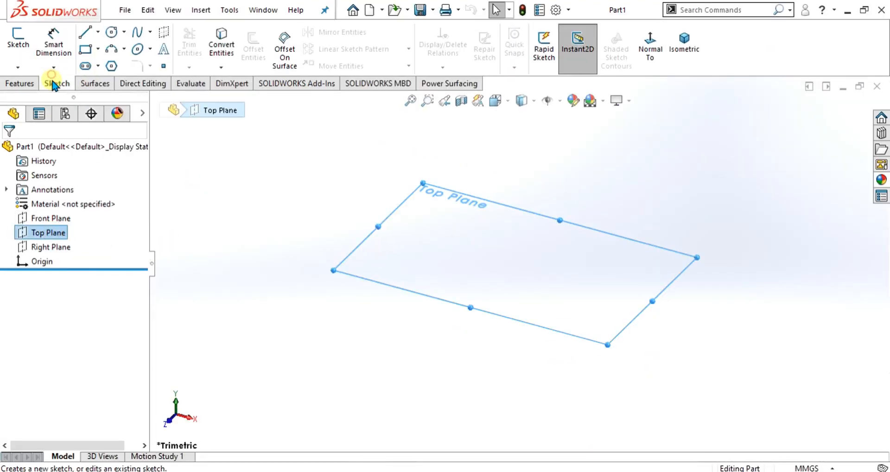
pyautogui.click(18, 39)
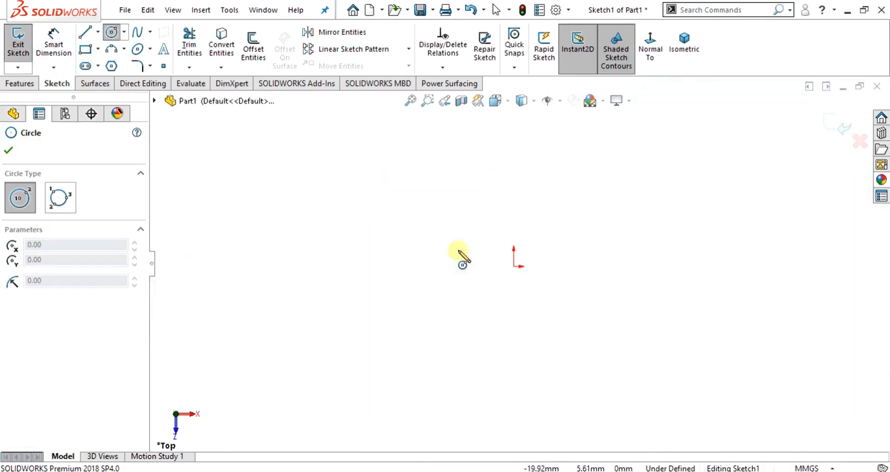
# Step: Sketch a circle centred on the origin and dimension its diameter as 160 mm
pyautogui.click(514, 266)
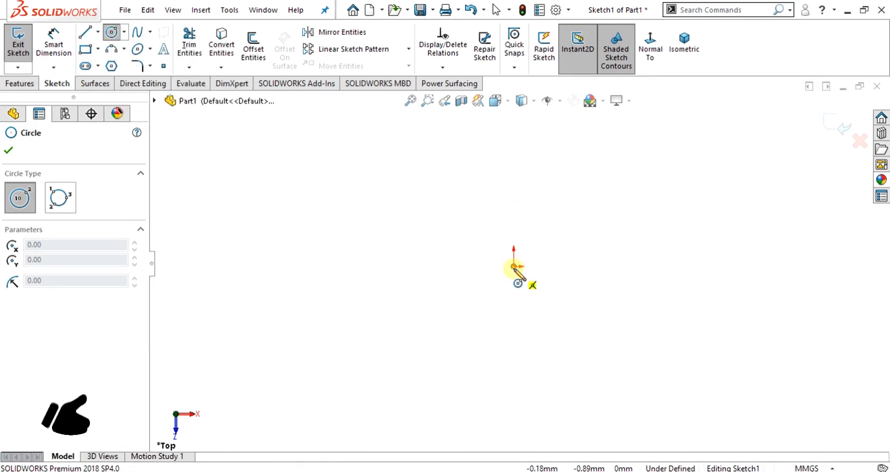
pyautogui.click(638, 180)
pyautogui.moveTo(531, 214); pyautogui.dragTo(536, 179, button='right')
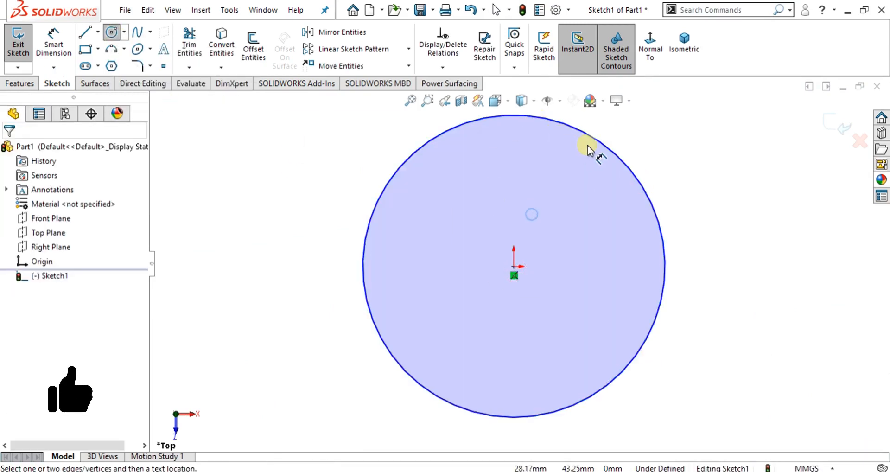
pyautogui.click(610, 149)
pyautogui.click(728, 188)
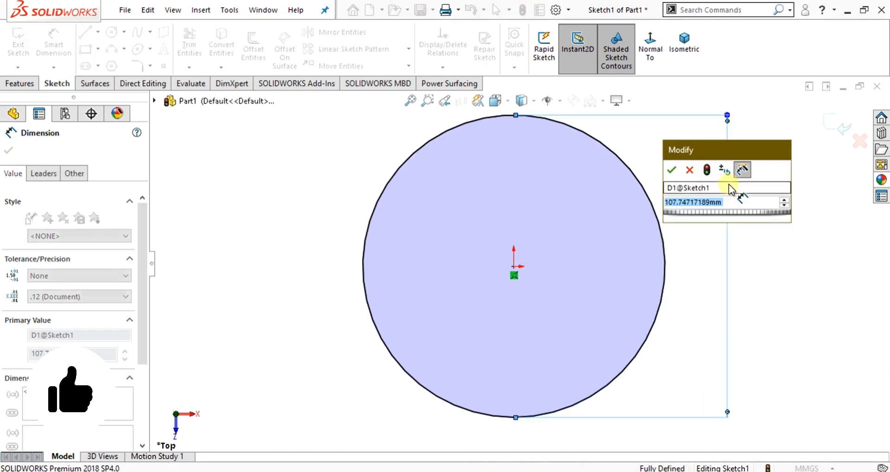
pyautogui.write('160')
pyautogui.press('Return')
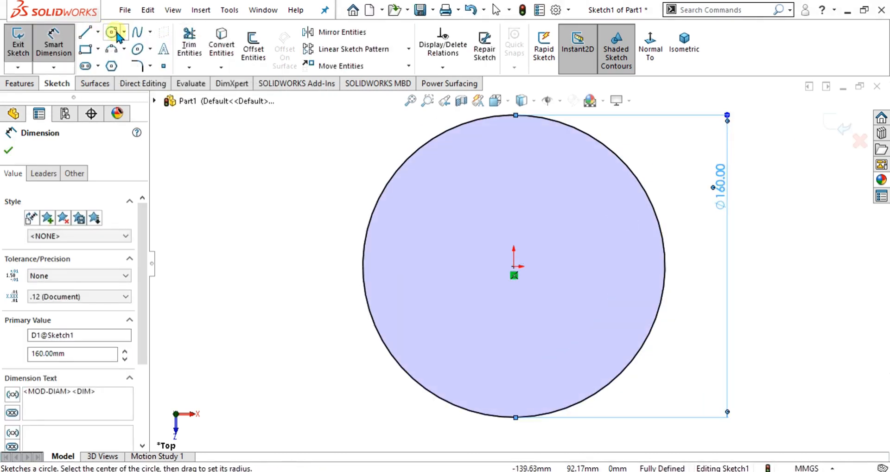
# Step: Sketch a second, smaller circle centred on the origin and dimension its diameter as 130 mm
pyautogui.click(112, 31)
pyautogui.click(515, 266)
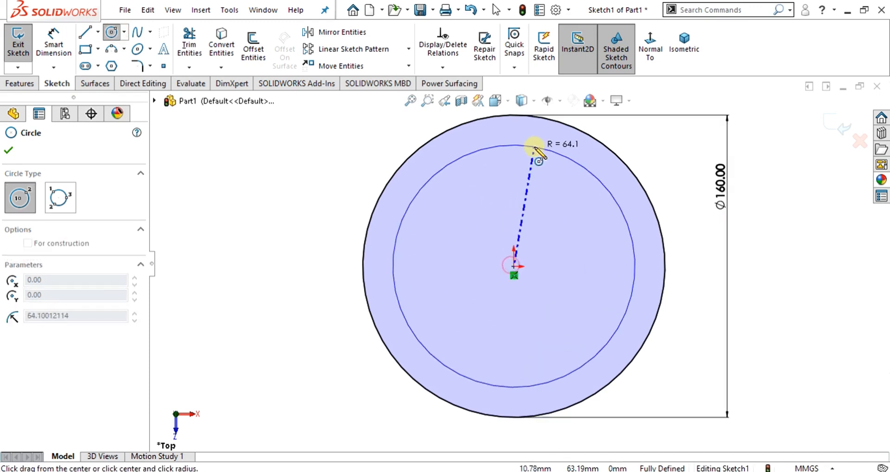
pyautogui.click(529, 146)
pyautogui.press('Escape')
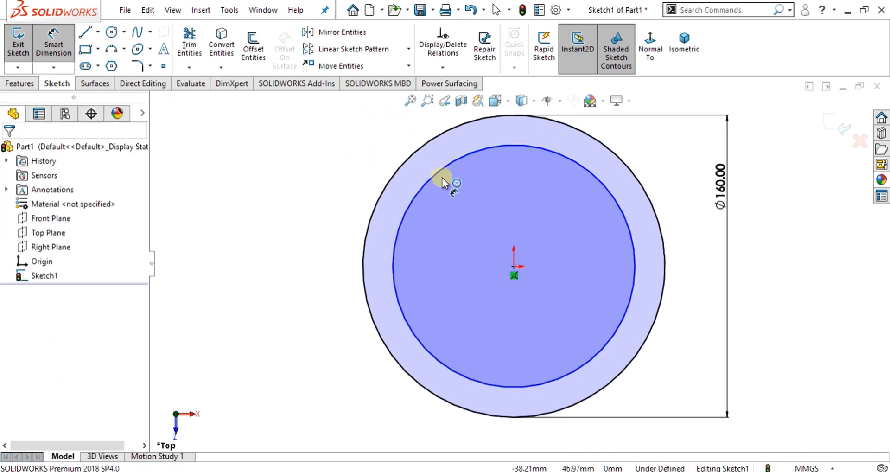
pyautogui.click(442, 174)
pyautogui.click(287, 263)
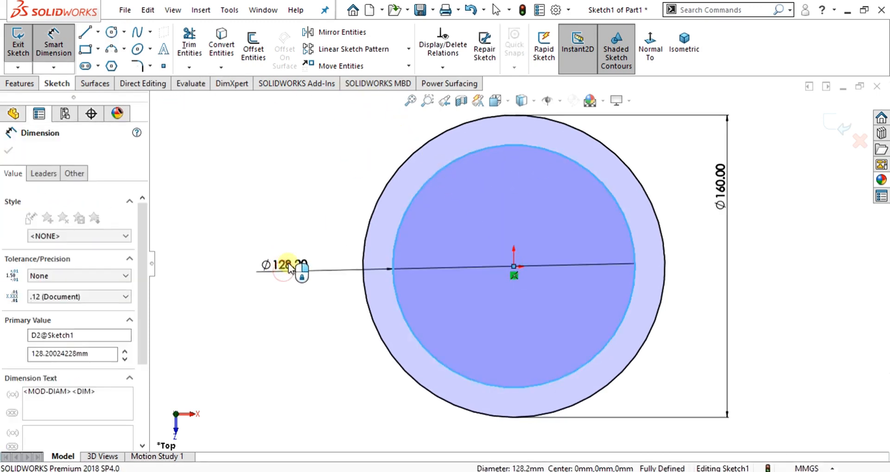
pyautogui.write('130')
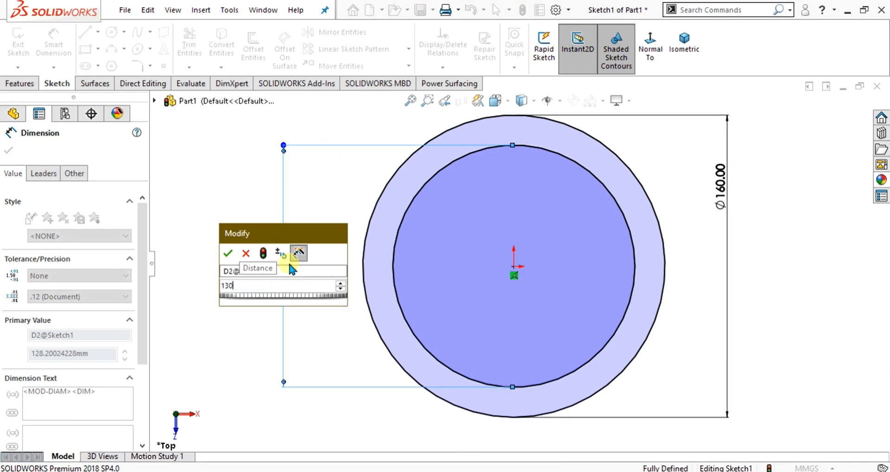
pyautogui.press('Return')
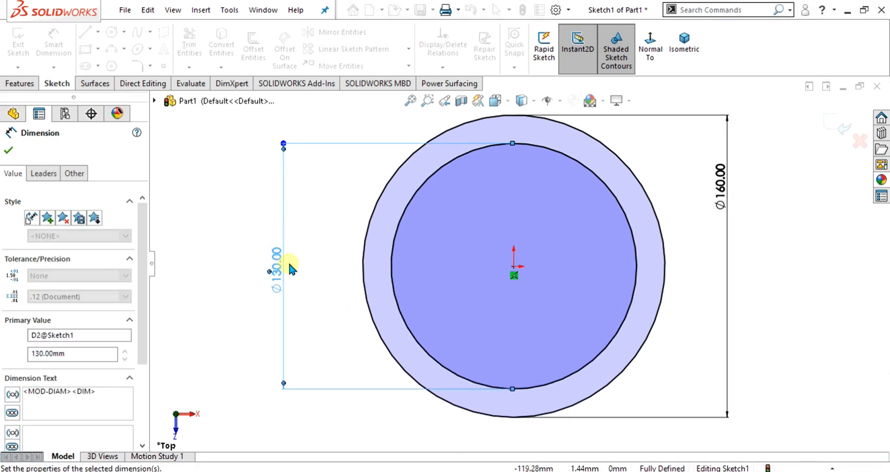
pyautogui.click(324, 234)
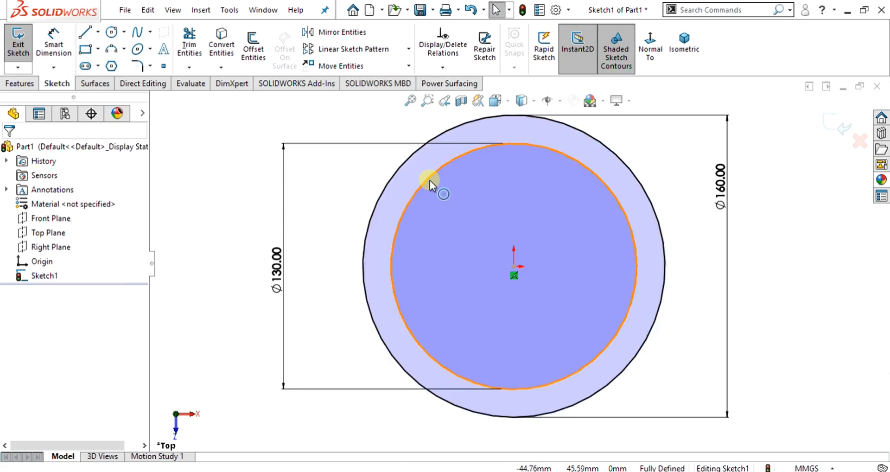
# Step: Convert the 130 mm circle to construction geometry
pyautogui.click(429, 180)
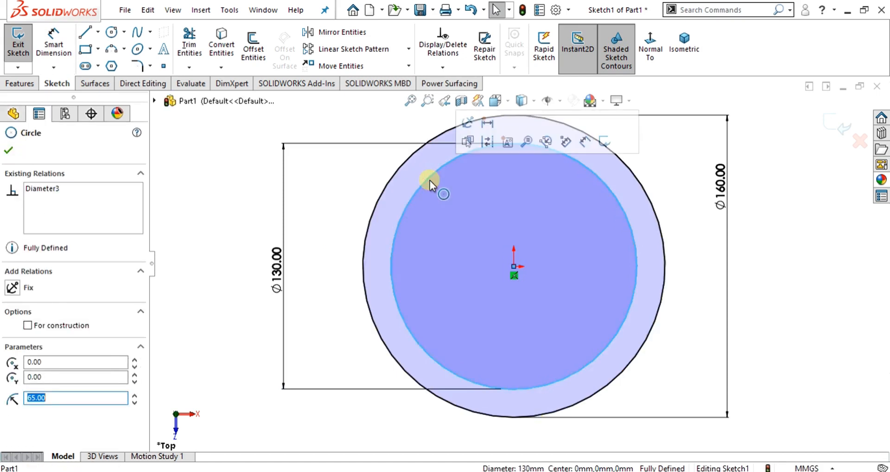
pyautogui.rightClick(430, 180)
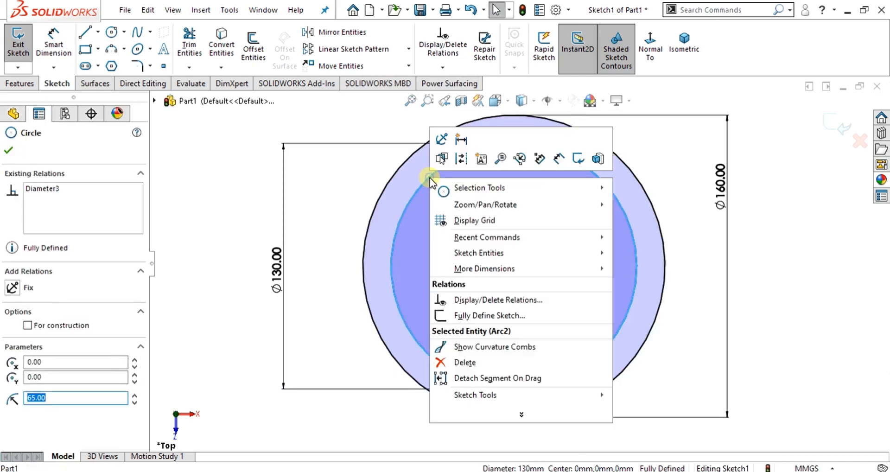
pyautogui.click(459, 160)
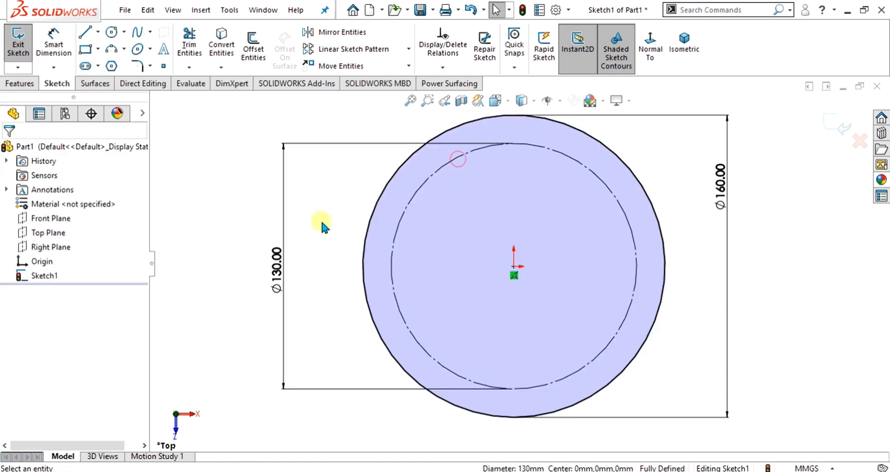
# Step: Draw a vertical centerline from the origin up to the top of the 160 mm circle
pyautogui.click(98, 31)
pyautogui.click(102, 65)
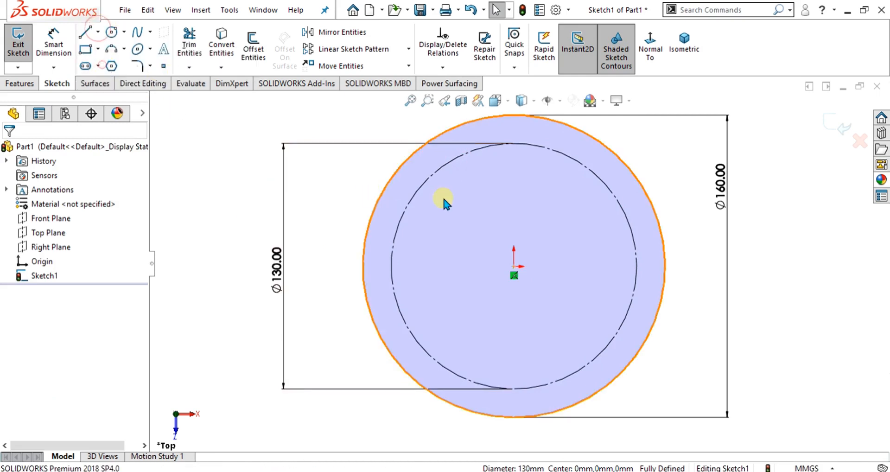
pyautogui.click(514, 267)
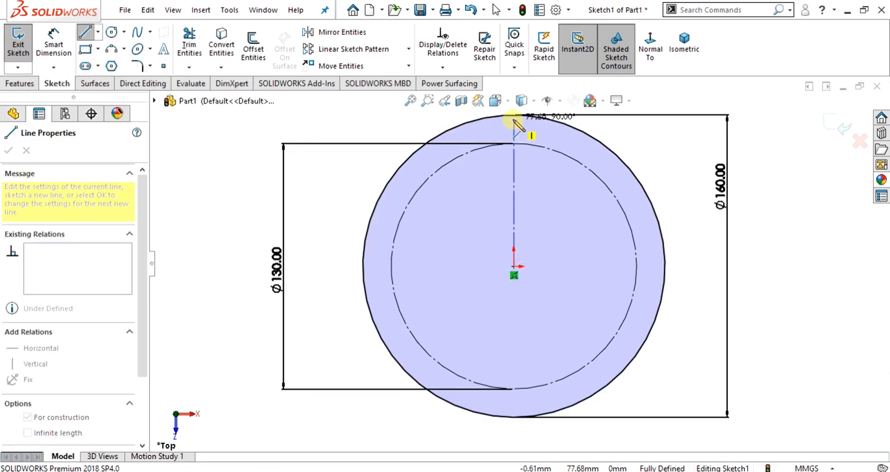
pyautogui.click(514, 116)
pyautogui.press('Escape')
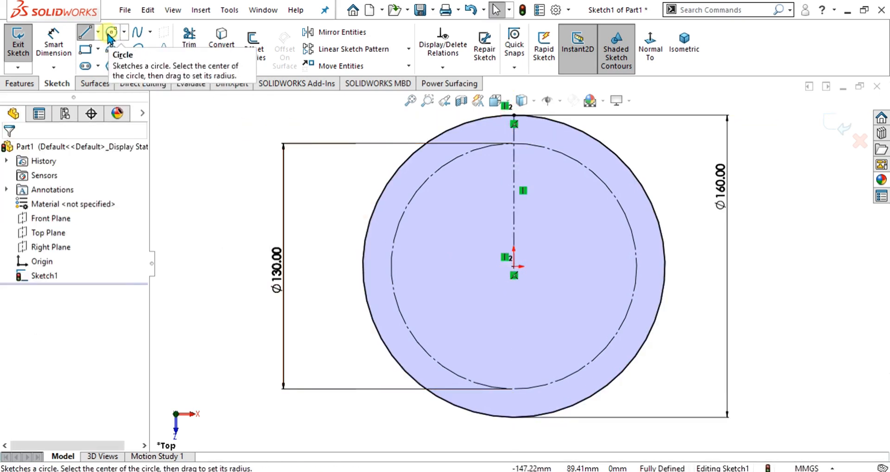
# Step: Draw a horizontal centerline from the origin to the right quadrant of the 160 mm circle
pyautogui.click(98, 31)
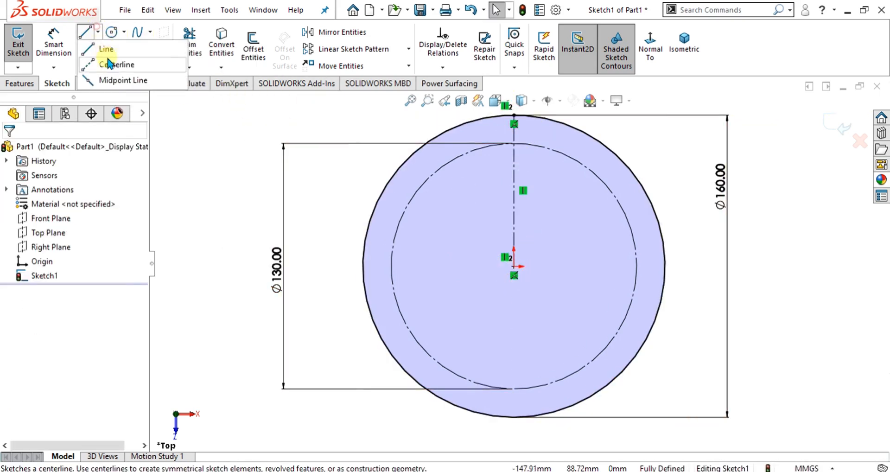
pyautogui.click(110, 64)
pyautogui.click(514, 266)
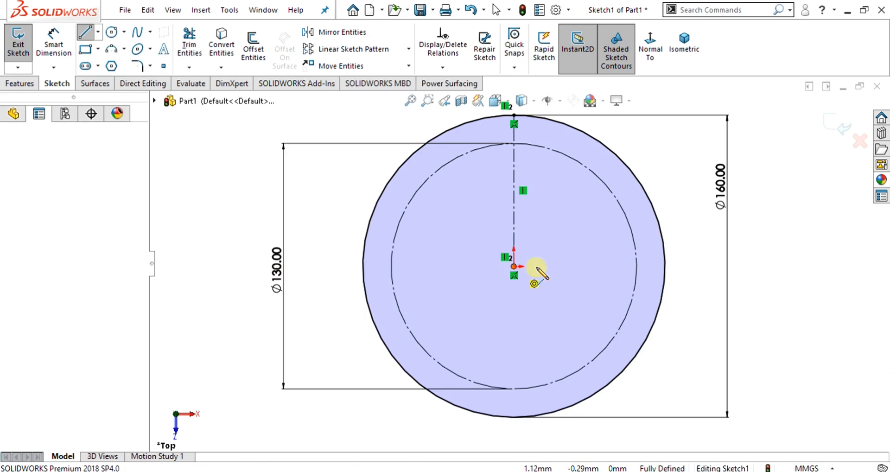
pyautogui.click(665, 266)
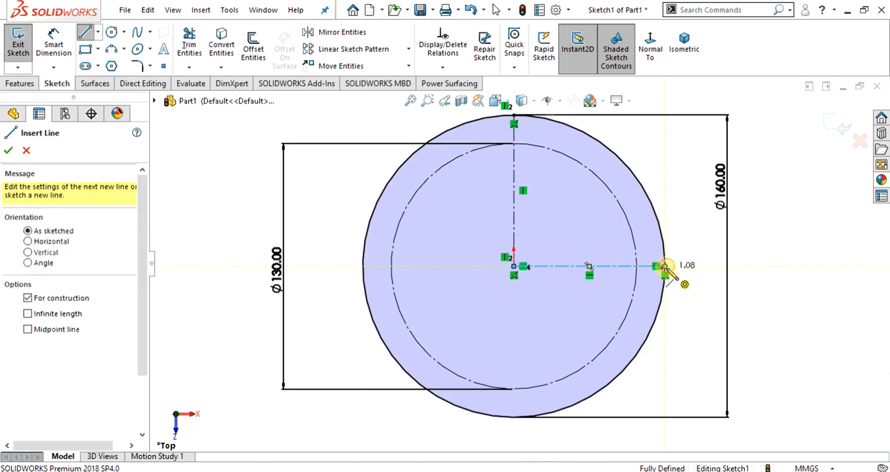
pyautogui.press('Escape')
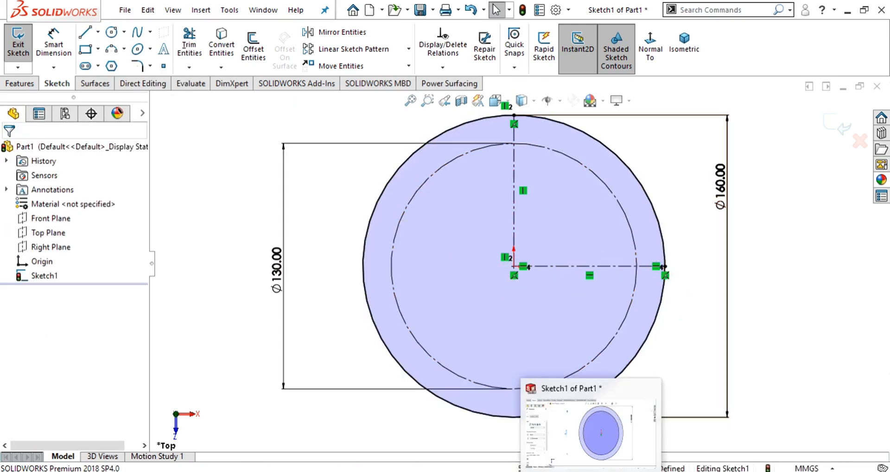
# Step: Check the edge slots' position and radius in the Acrobat Reader drawing, marking both, and return to the SOLIDWORKS sketch
pyautogui.click(514, 434)
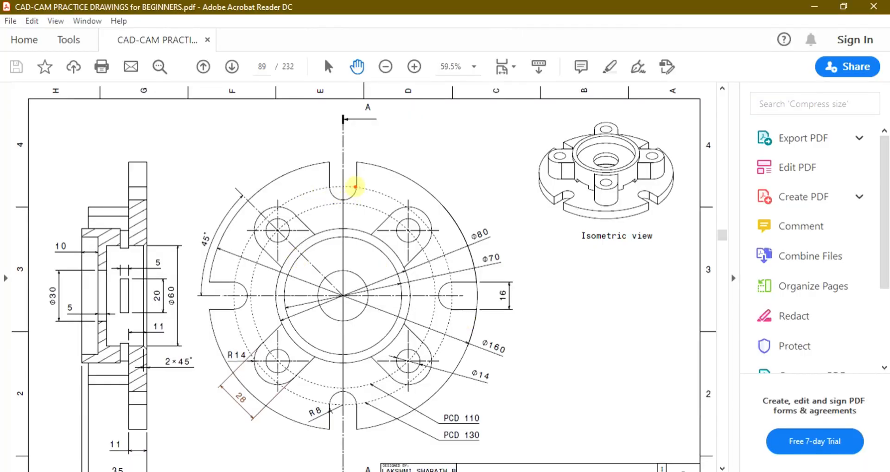
pyautogui.moveTo(346, 176)
pyautogui.mouseDown()
pyautogui.moveTo(350, 193)
pyautogui.moveTo(340, 177)
pyautogui.mouseUp()
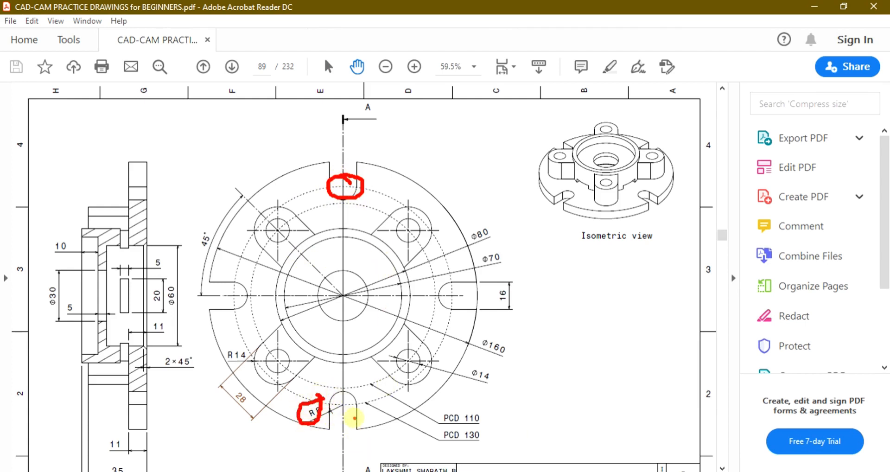
pyautogui.press('Escape')
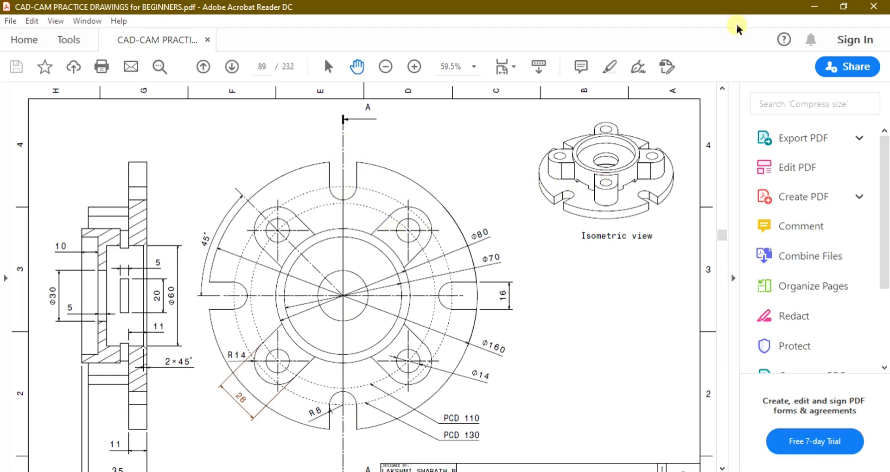
pyautogui.click(814, 7)
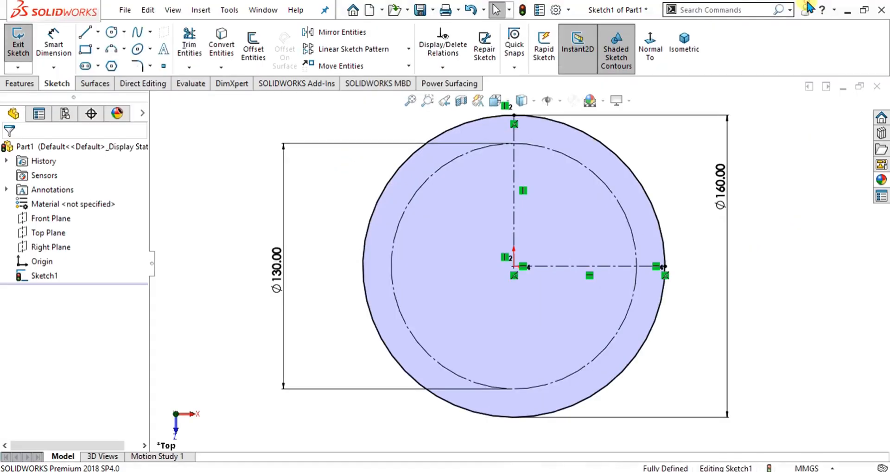
# Step: Sketch a circle about 16.8 mm in diameter centred where the vertical centerline meets the 130 mm construction circle
pyautogui.click(111, 32)
pyautogui.scroll(-5, 497, 135)
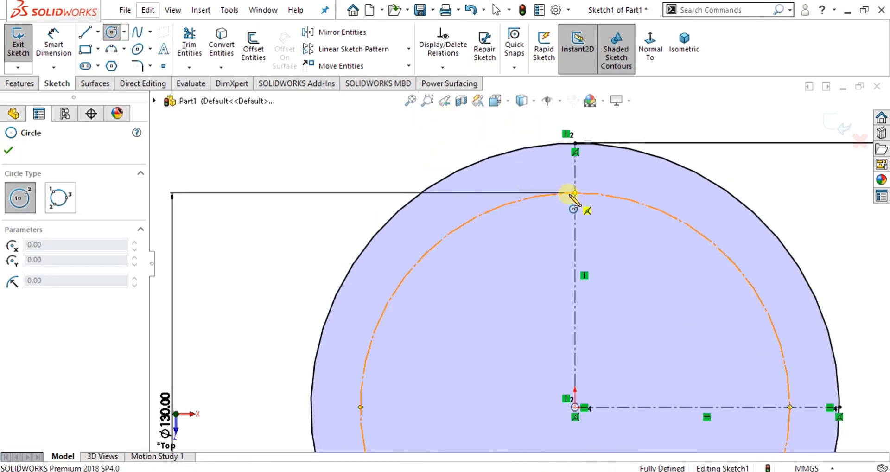
pyautogui.click(575, 193)
pyautogui.click(594, 173)
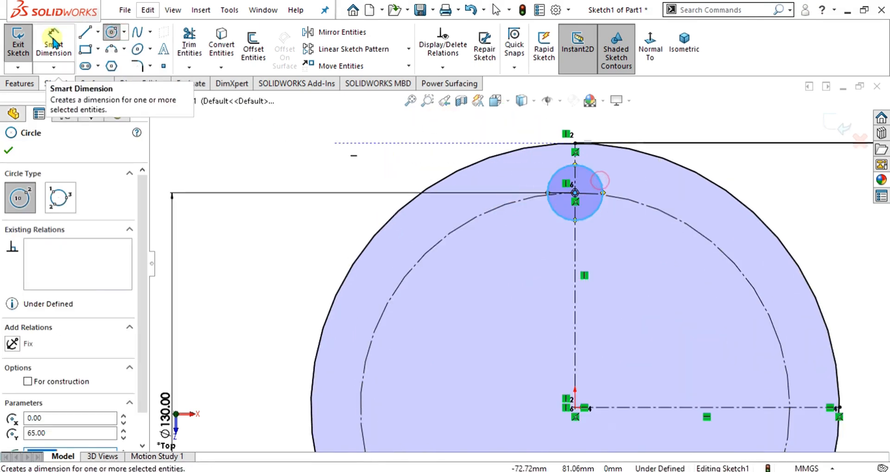
# Step: Dimension the small circle on the vertical centerline with a final diameter of 16 mm
pyautogui.click(54, 44)
pyautogui.click(601, 181)
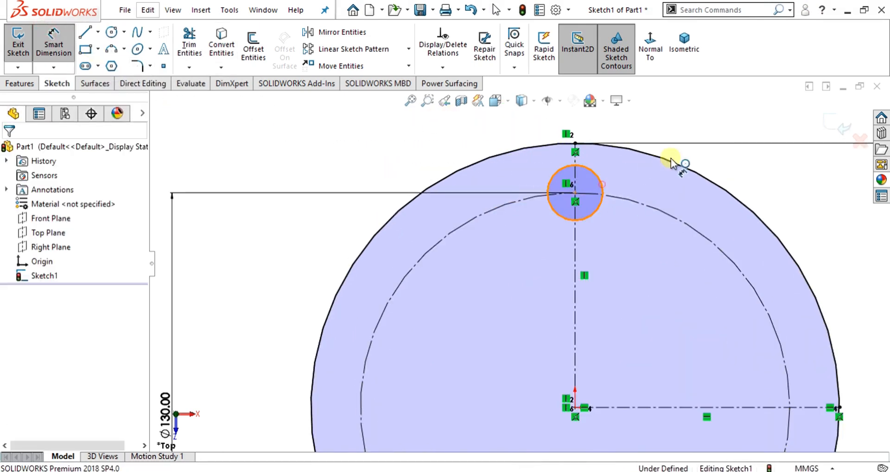
pyautogui.click(717, 145)
pyautogui.write('8mm')
pyautogui.press('Return')
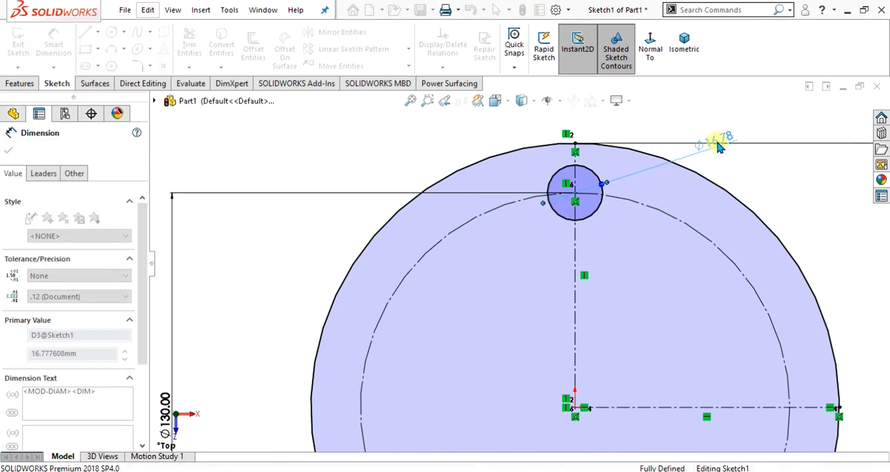
pyautogui.press('Escape')
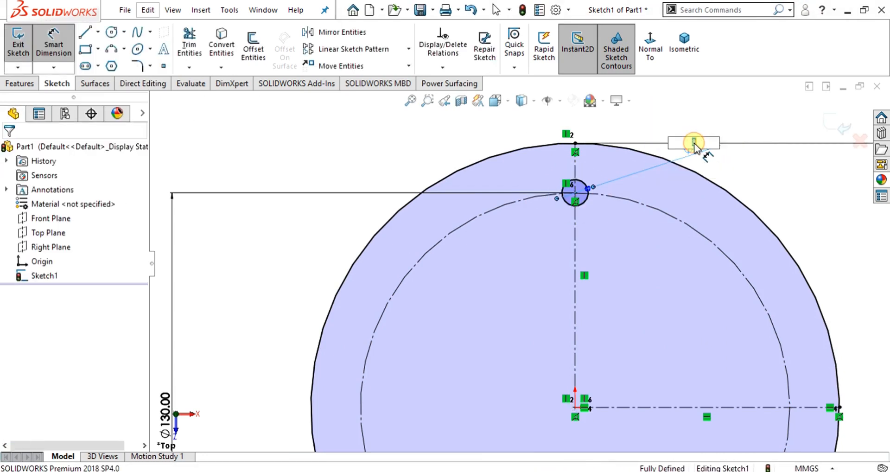
pyautogui.press('Return')
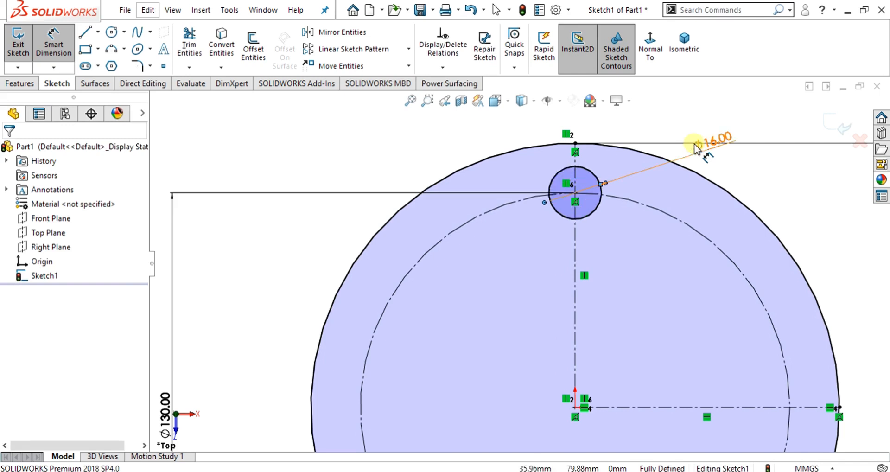
pyautogui.press('Escape')
# Step: Draw a vertical line from the left quadrant of the 16 mm circle up to the 160 mm outer circle
pyautogui.click(87, 33)
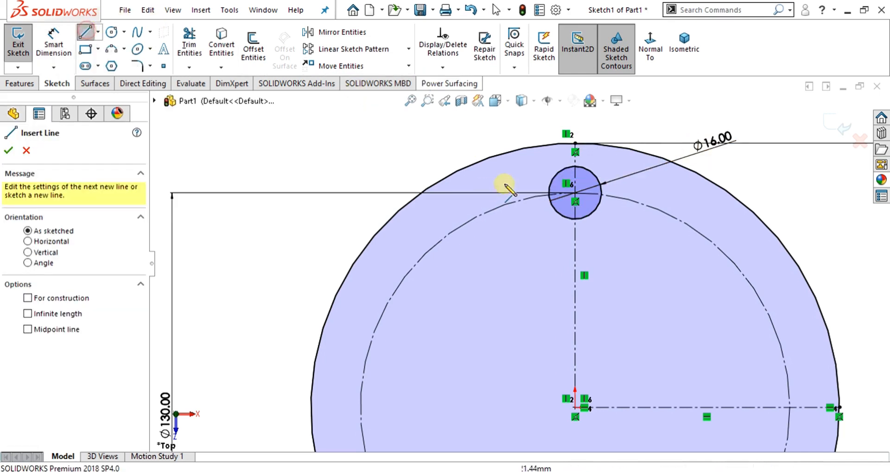
pyautogui.click(549, 191)
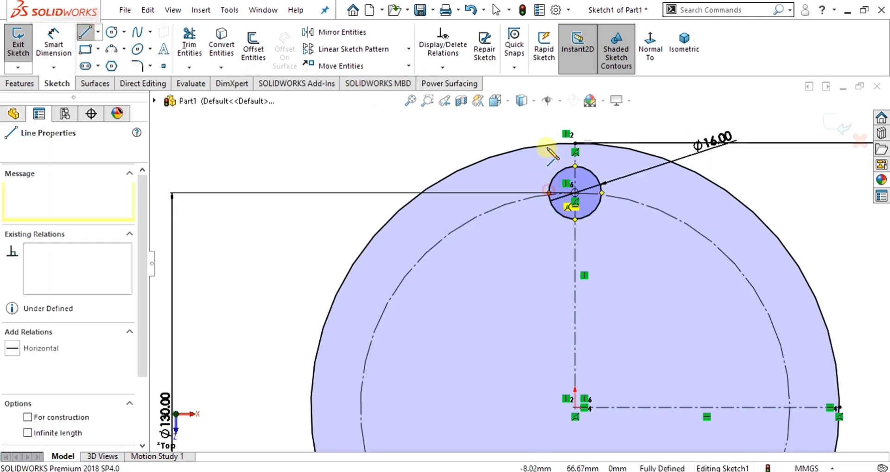
pyautogui.scroll(-6, 548, 147)
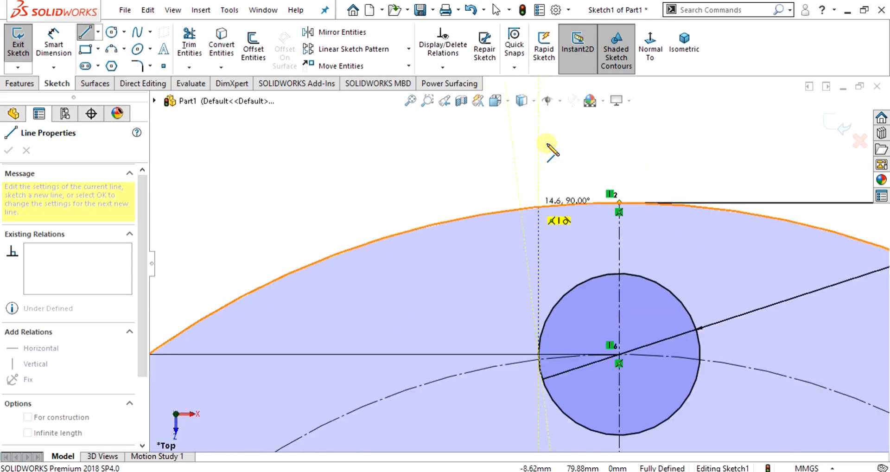
pyautogui.click(547, 146)
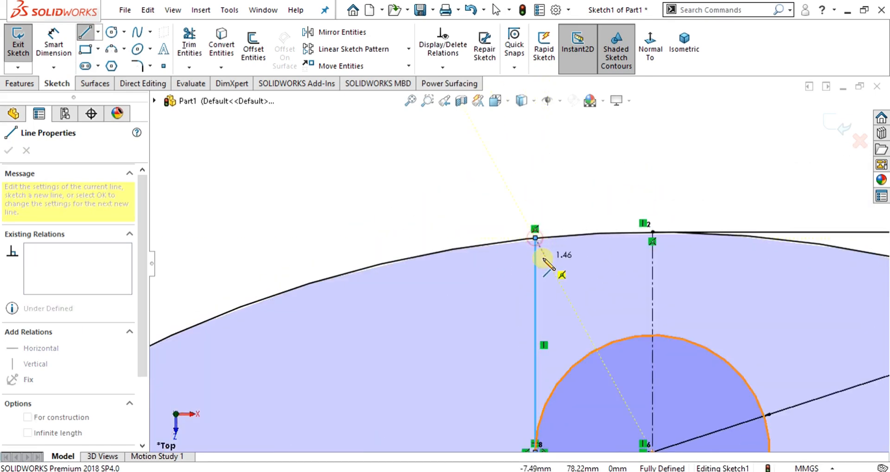
pyautogui.press('Escape')
pyautogui.scroll(7, 567, 260)
pyautogui.scroll(-2, 700, 288)
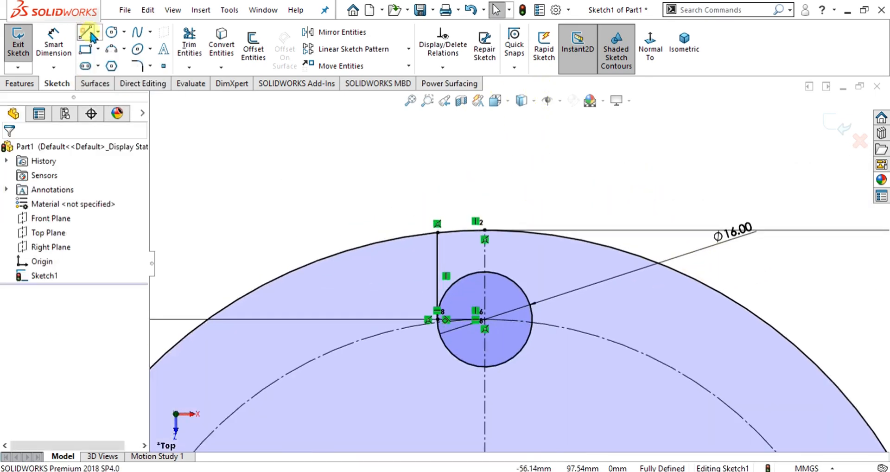
# Step: Draw a matching vertical line from the right quadrant of the 16 mm circle up to the 160 mm outer circle
pyautogui.click(84, 32)
pyautogui.click(533, 319)
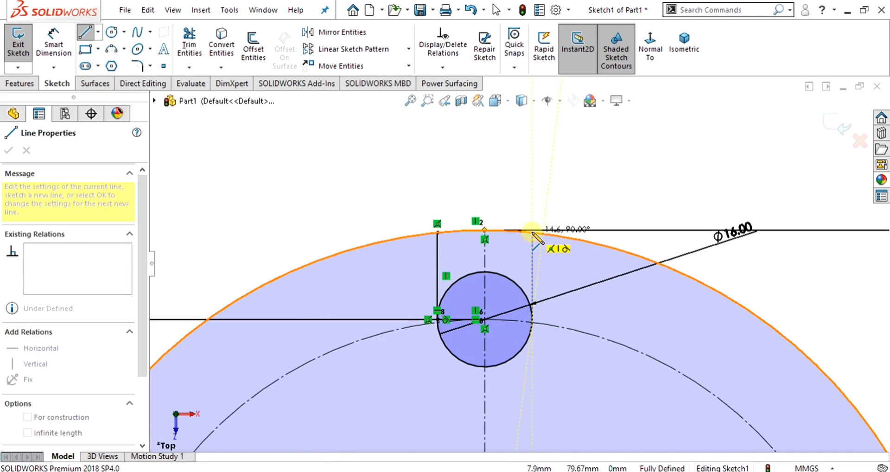
pyautogui.click(532, 230)
pyautogui.press('Escape')
pyautogui.scroll(-4, 540, 278)
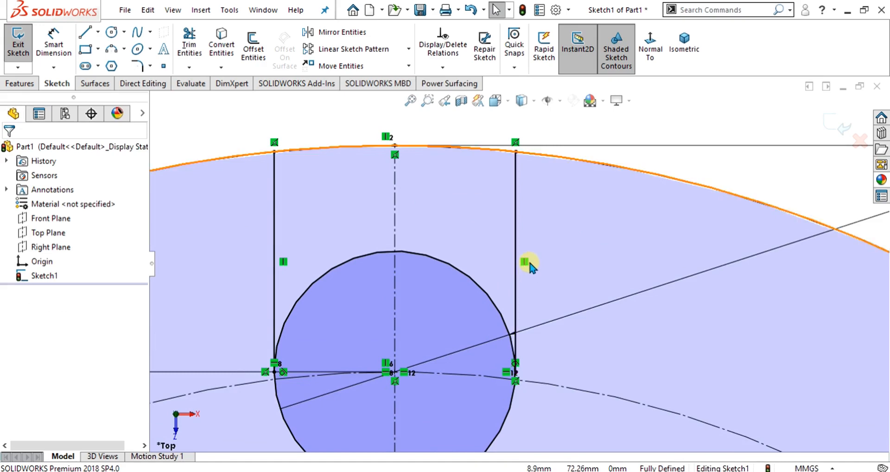
# Step: Trim away the upper half of the 16 mm circle and the outer circle's arc between the two vertical lines
pyautogui.scroll(3, 528, 261)
pyautogui.scroll(2, 527, 257)
pyautogui.click(189, 46)
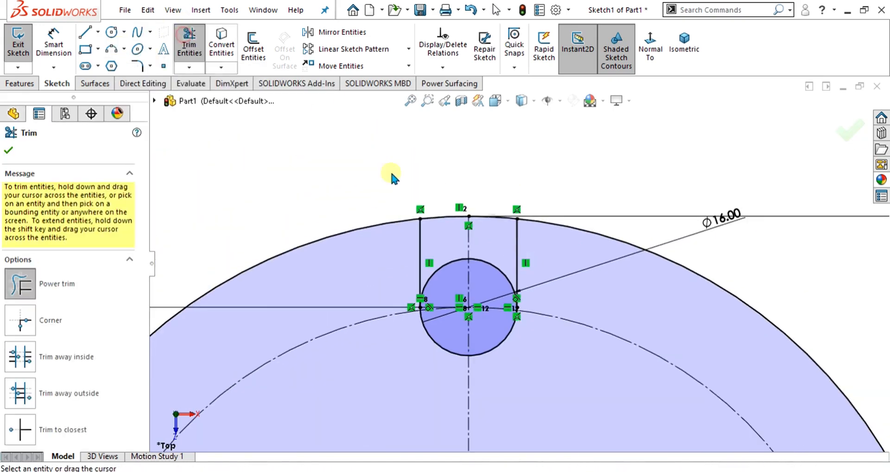
pyautogui.scroll(-4, 450, 227)
pyautogui.scroll(-2, 451, 226)
pyautogui.moveTo(451, 275); pyautogui.dragTo(476, 341)
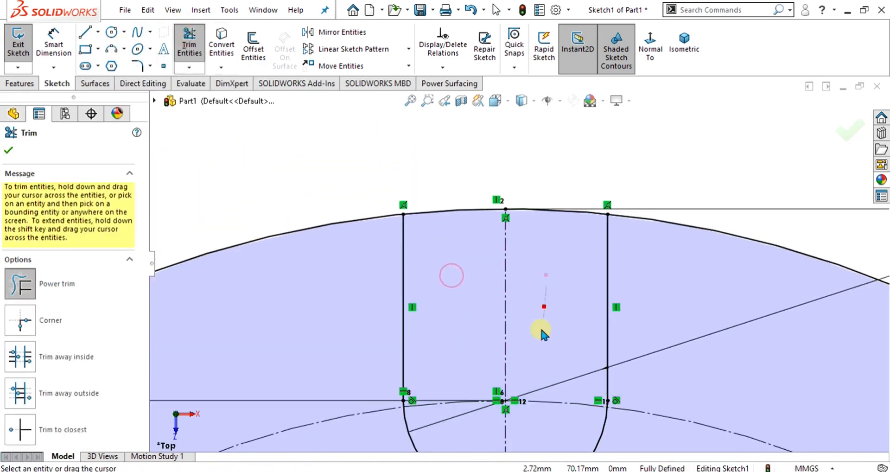
pyautogui.scroll(2, 522, 284)
pyautogui.moveTo(532, 160); pyautogui.dragTo(533, 267)
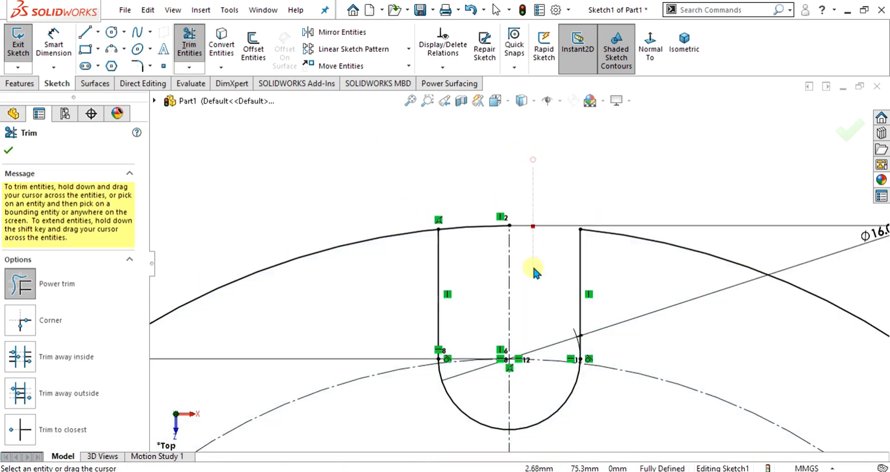
pyautogui.moveTo(493, 188); pyautogui.dragTo(482, 294)
# Step: Start a circular sketch pattern centred on the 130 mm construction circle, removing that circle from the entities to pattern
pyautogui.scroll(5, 482, 294)
pyautogui.scroll(2, 526, 321)
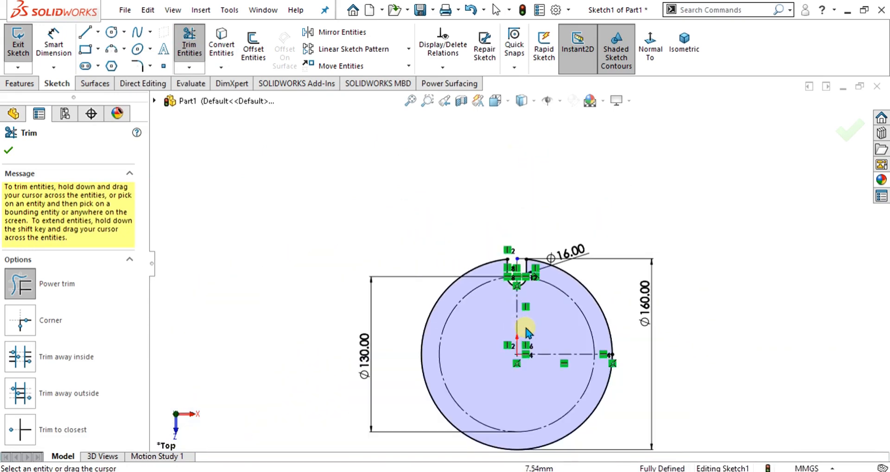
pyautogui.scroll(-4, 525, 327)
pyautogui.scroll(2, 558, 369)
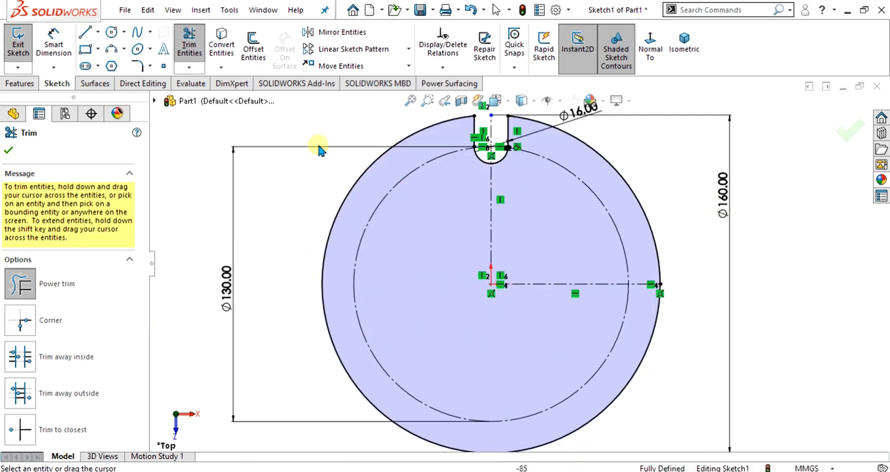
pyautogui.scroll(1, 519, 173)
pyautogui.scroll(-1, 516, 163)
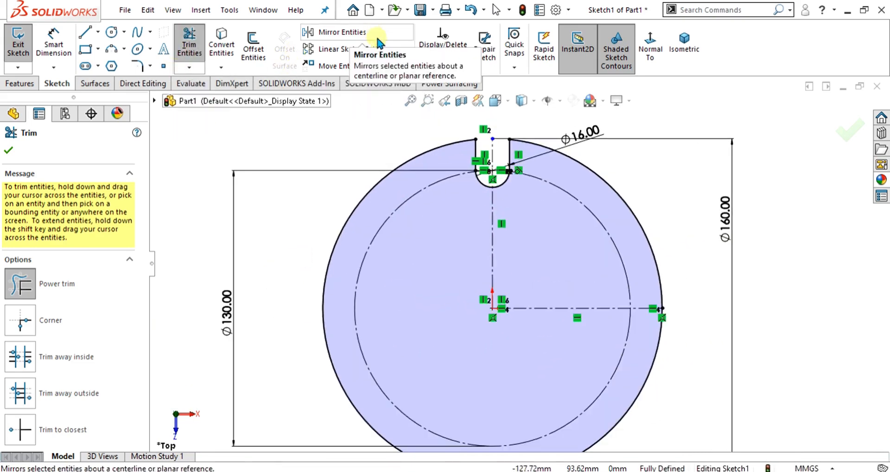
pyautogui.click(408, 49)
pyautogui.click(380, 82)
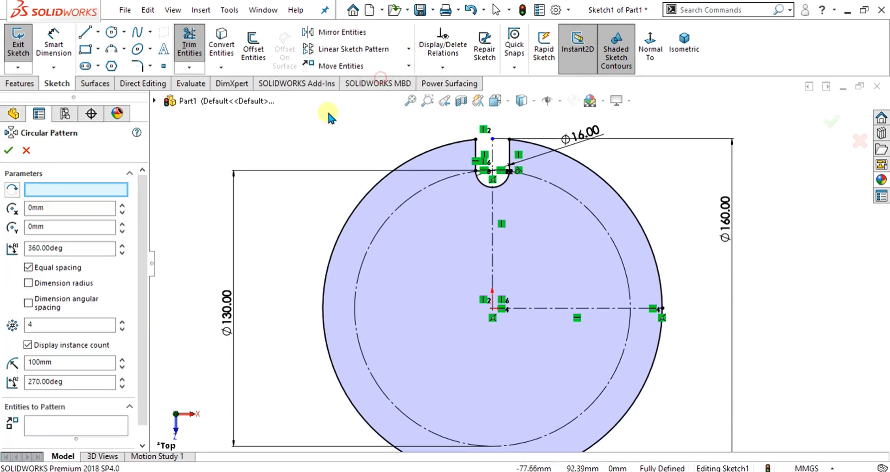
pyautogui.click(76, 190)
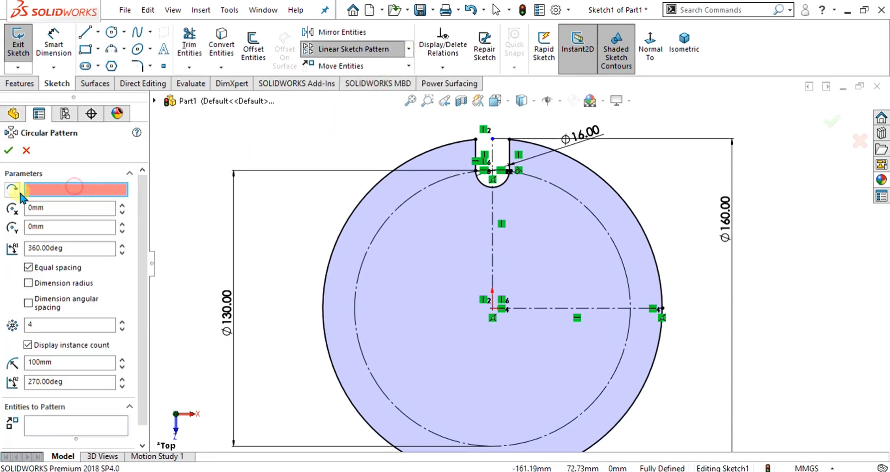
pyautogui.click(595, 219)
pyautogui.scroll(-1, 81, 380)
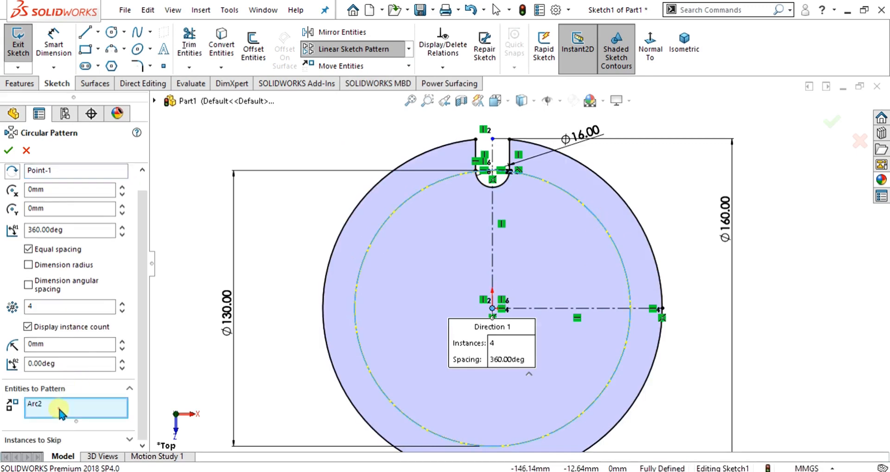
pyautogui.rightClick(116, 417)
pyautogui.click(144, 433)
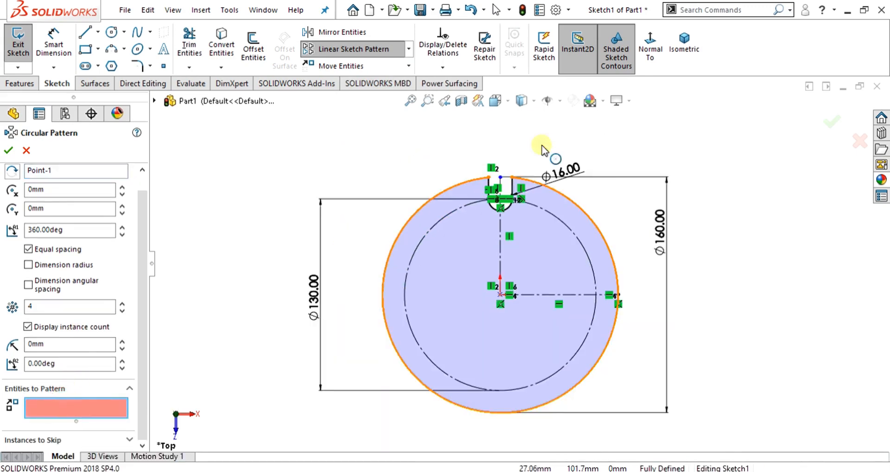
# Step: Pattern the slot's arc and two side lines as 4 equally spaced instances over 360 degrees
pyautogui.scroll(-5, 518, 213)
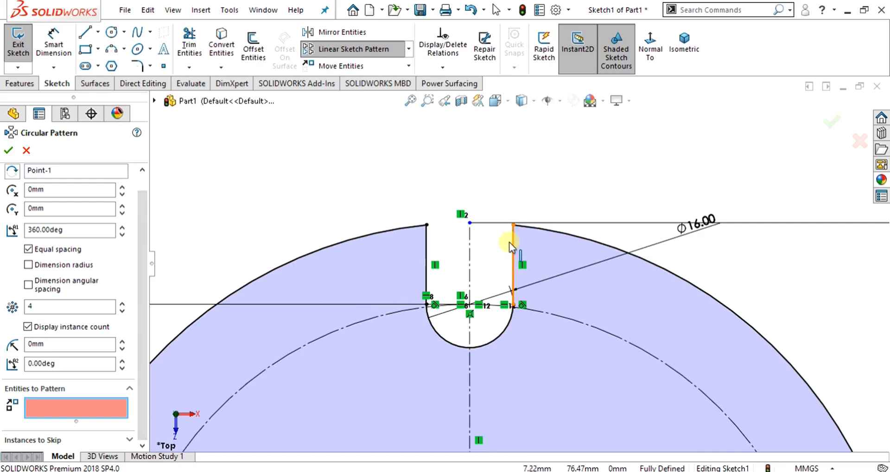
pyautogui.click(500, 338)
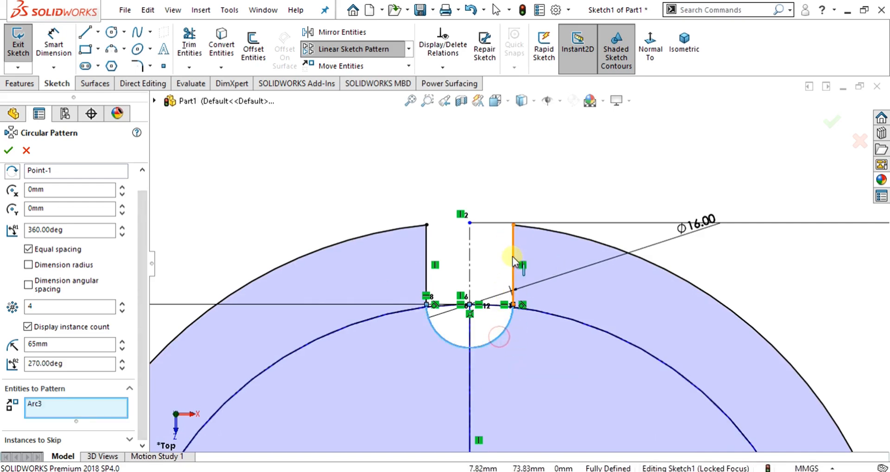
pyautogui.click(513, 256)
pyautogui.click(426, 255)
pyautogui.scroll(5, 477, 298)
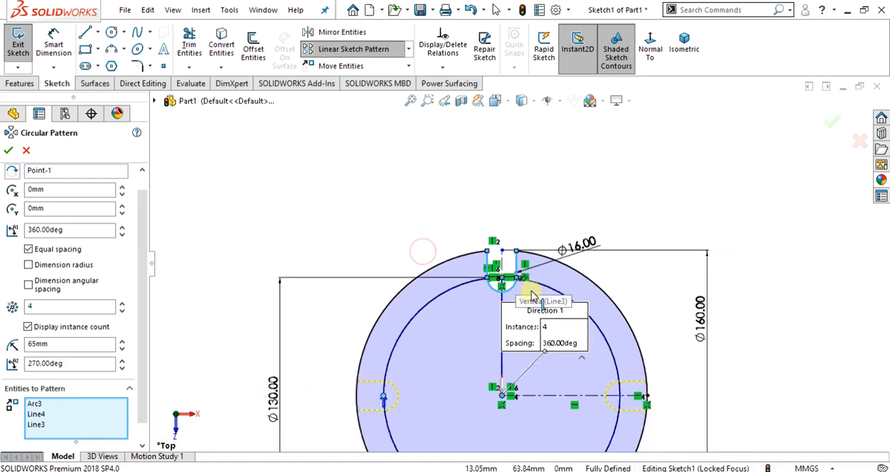
pyautogui.scroll(-4, 525, 371)
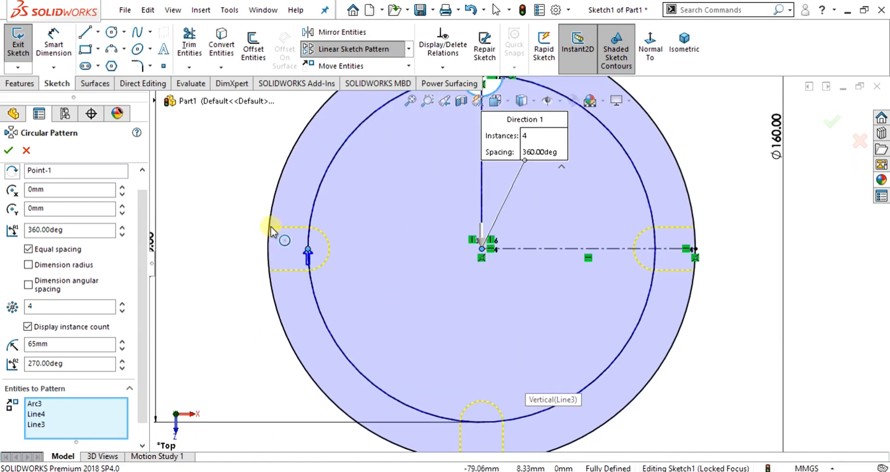
pyautogui.scroll(3, 543, 324)
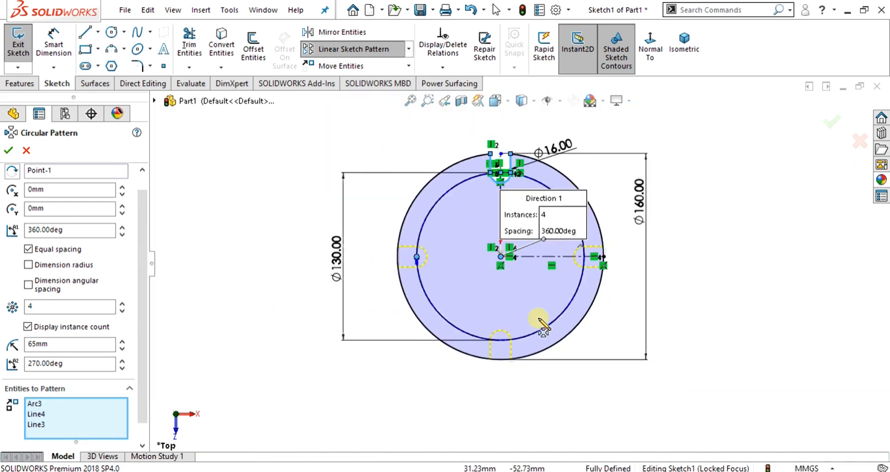
pyautogui.scroll(-3, 547, 162)
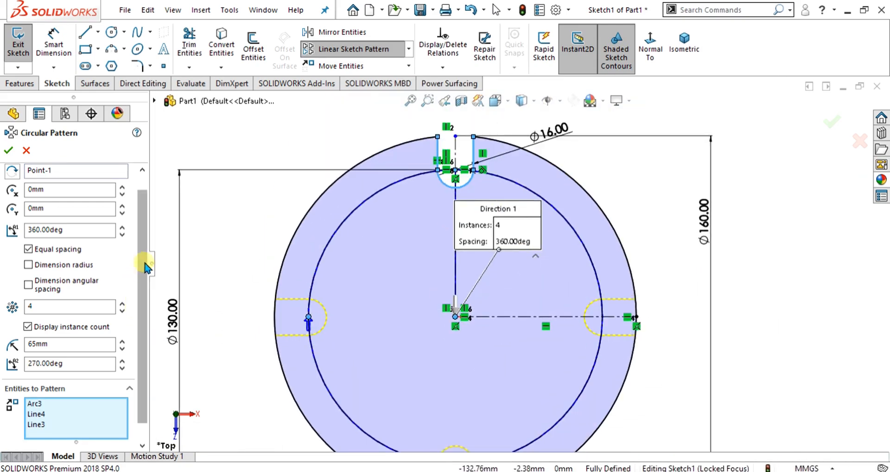
pyautogui.scroll(1, 147, 266)
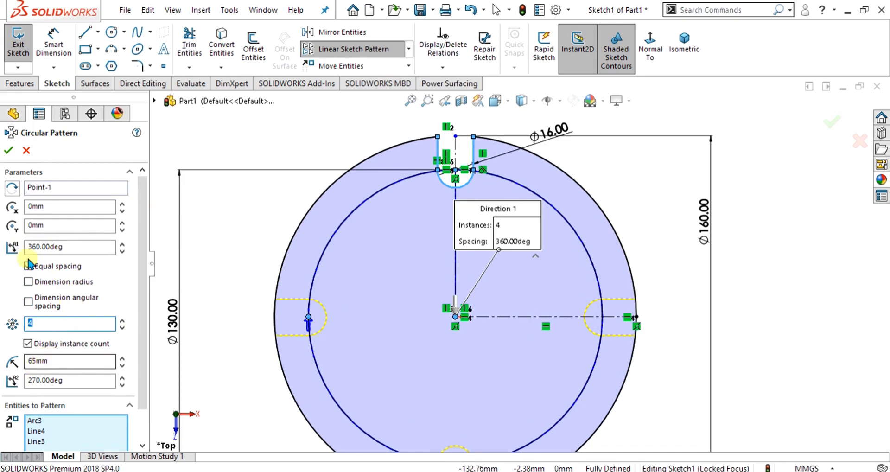
pyautogui.click(9, 151)
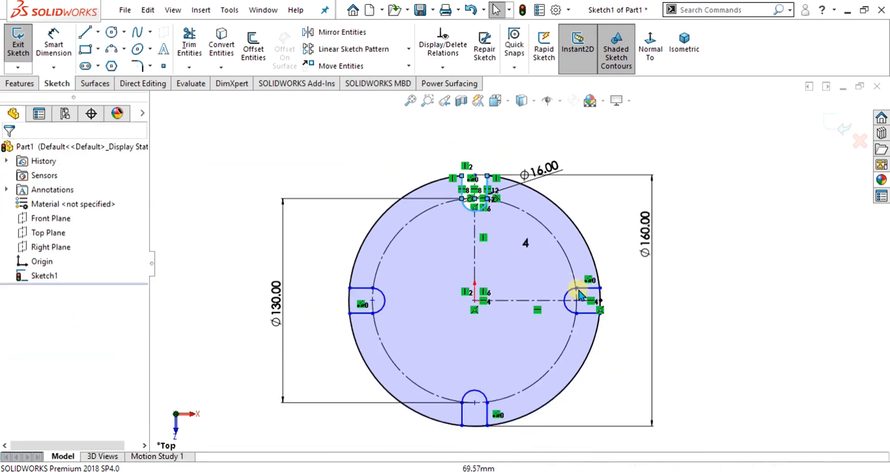
# Step: Trim the outer circle's arc across the opening of the right-hand slot
pyautogui.click(189, 47)
pyautogui.scroll(-4, 542, 328)
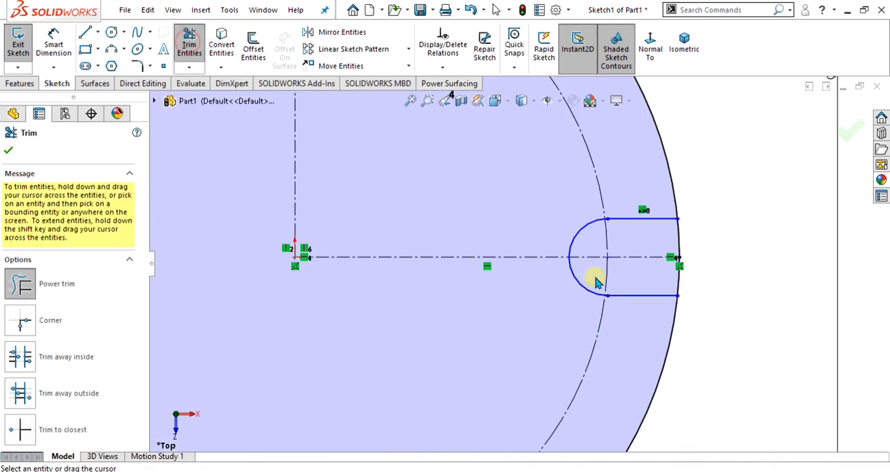
pyautogui.moveTo(710, 234); pyautogui.dragTo(671, 234)
pyautogui.moveTo(696, 274); pyautogui.dragTo(650, 277)
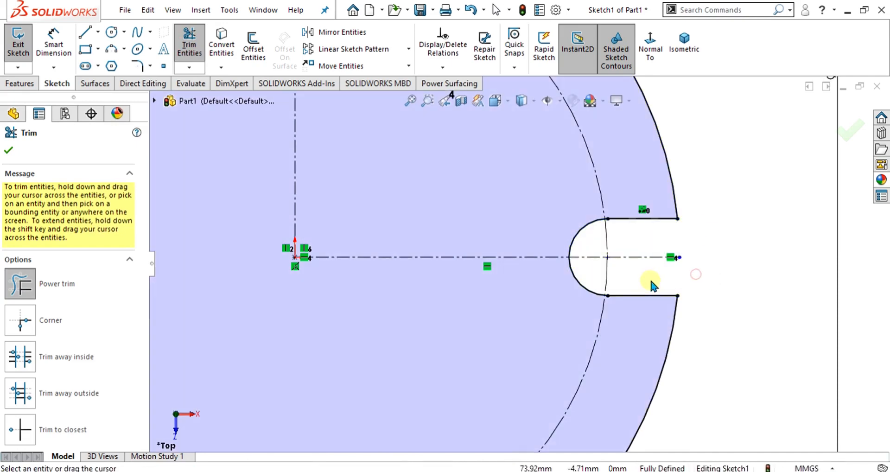
# Step: Trim the outer circle's arcs across the openings of the bottom and left-hand slots
pyautogui.scroll(6, 640, 283)
pyautogui.scroll(-3, 452, 389)
pyautogui.moveTo(438, 334); pyautogui.dragTo(453, 368)
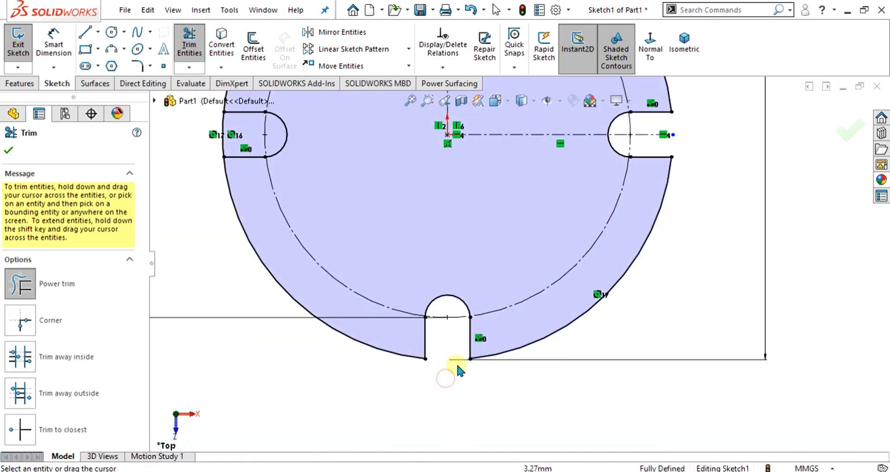
pyautogui.scroll(2, 517, 262)
pyautogui.scroll(-3, 338, 132)
pyautogui.moveTo(302, 232); pyautogui.dragTo(357, 225)
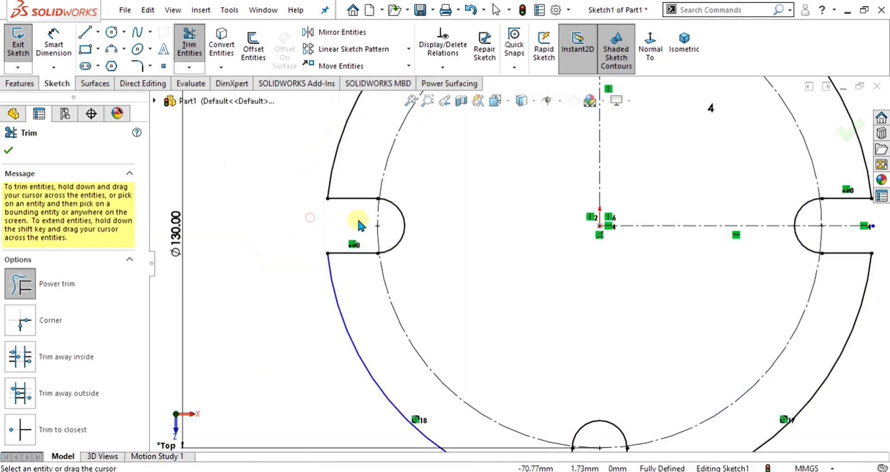
pyautogui.scroll(2, 568, 259)
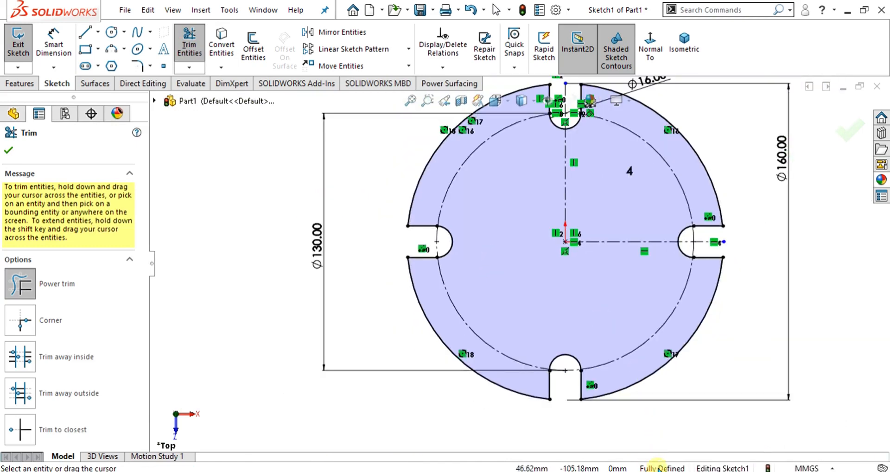
pyautogui.scroll(3, 620, 199)
pyautogui.scroll(-4, 487, 374)
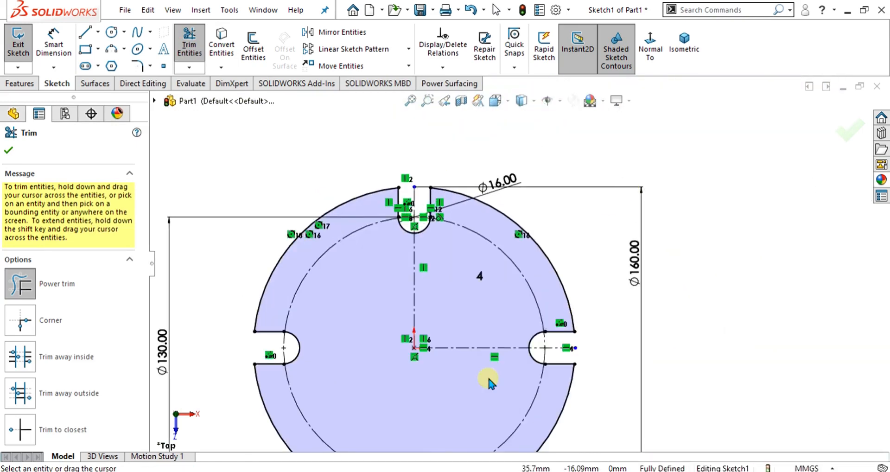
pyautogui.scroll(2, 435, 436)
pyautogui.click(9, 150)
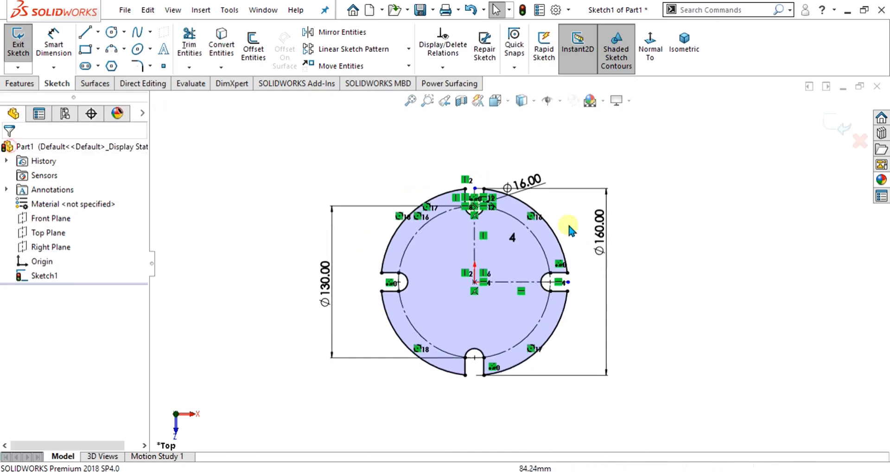
# Step: Close the slotted base sketch and extrude it 11 mm blind from the sketch plane, checking the thickness in the PDF drawing
pyautogui.scroll(-3, 469, 316)
pyautogui.scroll(3, 469, 360)
pyautogui.scroll(-1, 404, 253)
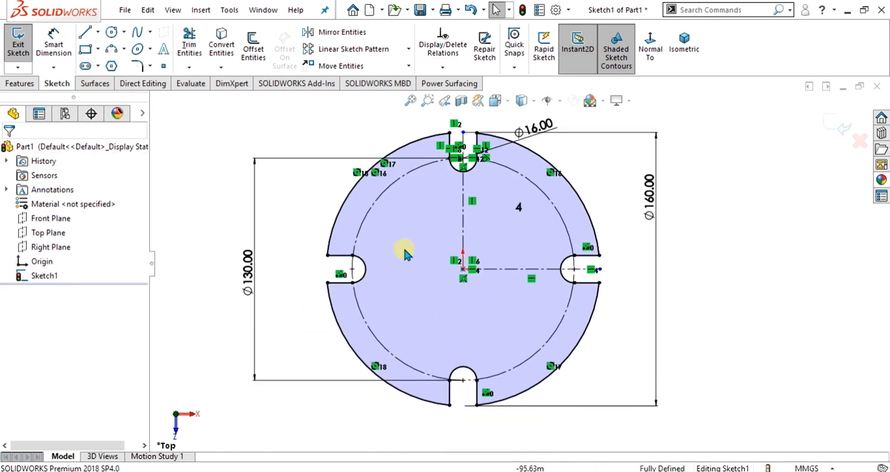
pyautogui.click(18, 44)
pyautogui.click(22, 85)
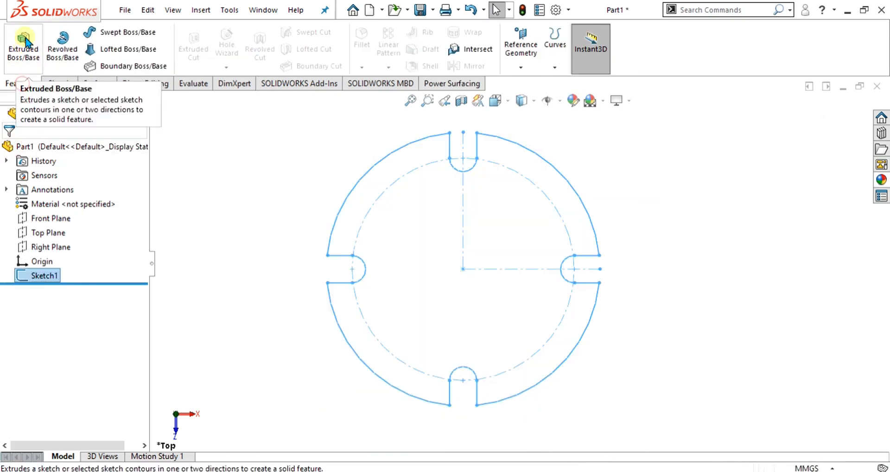
pyautogui.click(23, 43)
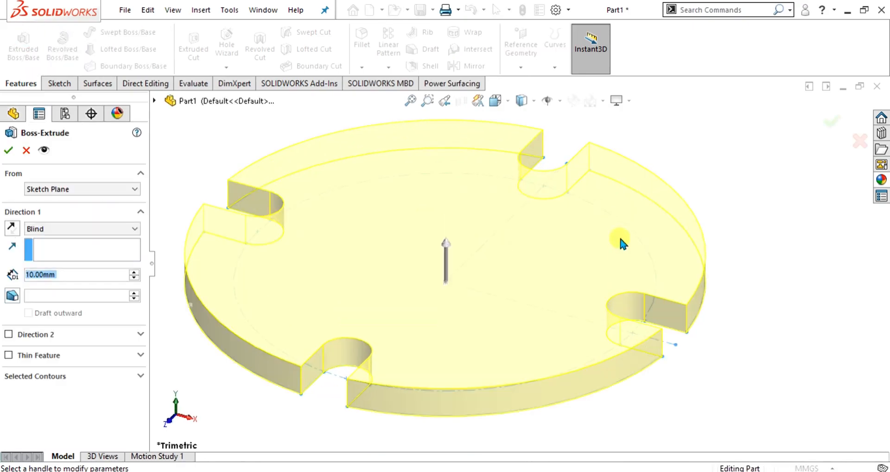
pyautogui.hotkey('alt', 'Tab')
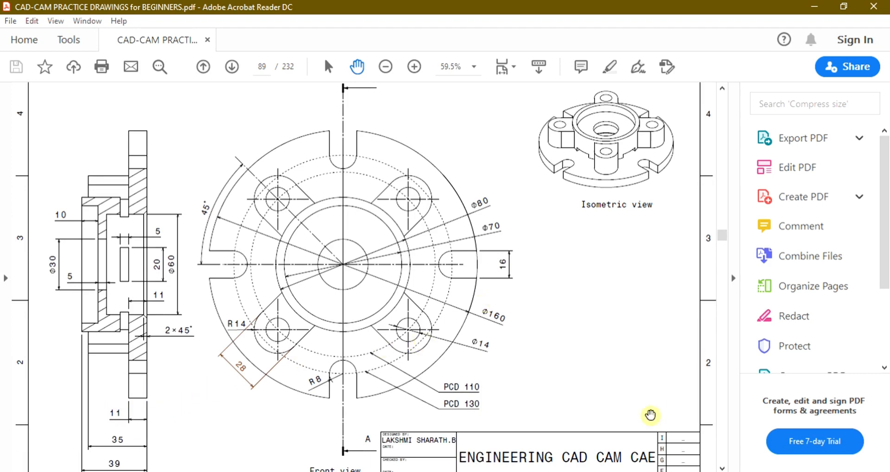
pyautogui.hotkey('alt', 'Tab')
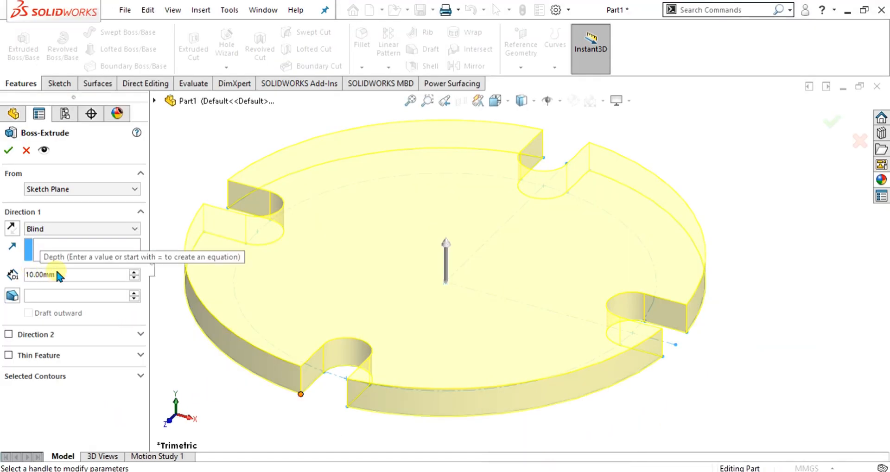
pyautogui.click(67, 273)
pyautogui.write('11')
pyautogui.press('Return')
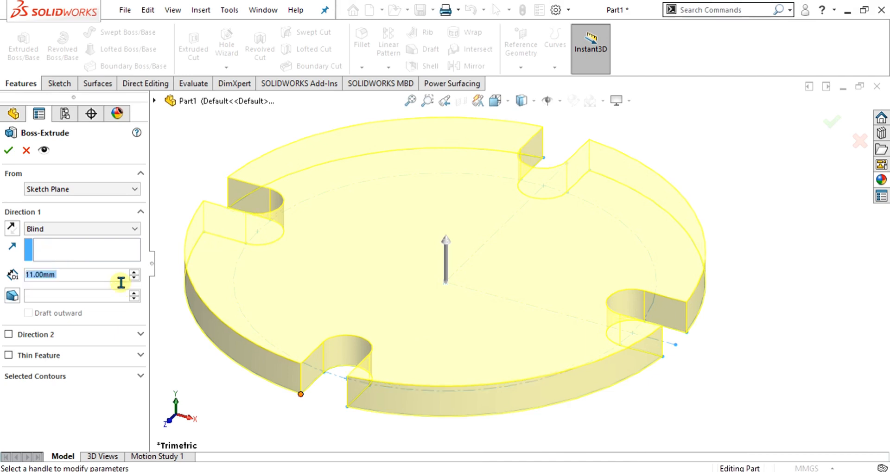
pyautogui.click(9, 150)
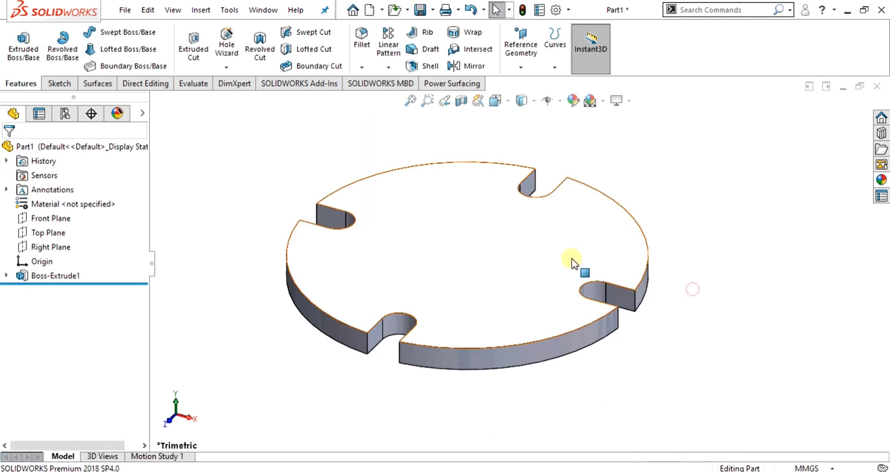
# Step: Examine the lugs, the central boss circle and the pitch circle callouts of the front view in the Acrobat Reader drawing
pyautogui.click(562, 467)
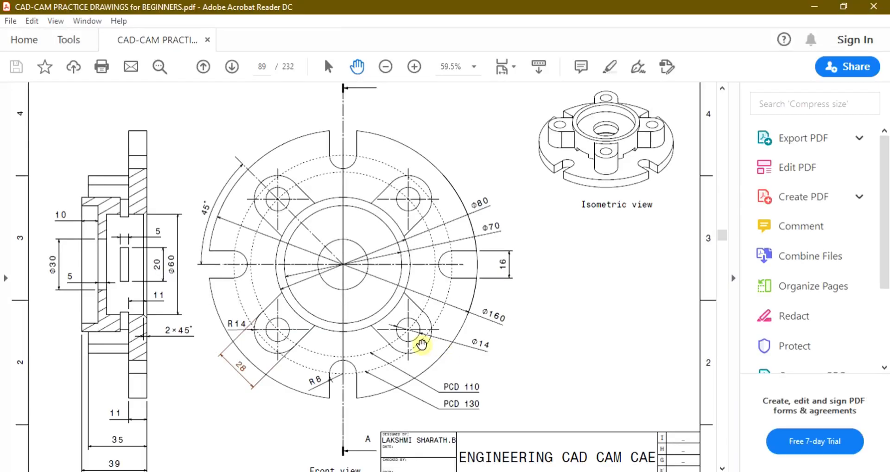
pyautogui.moveTo(419, 168)
pyautogui.mouseDown()
pyautogui.moveTo(379, 172)
pyautogui.moveTo(426, 180)
pyautogui.mouseUp()
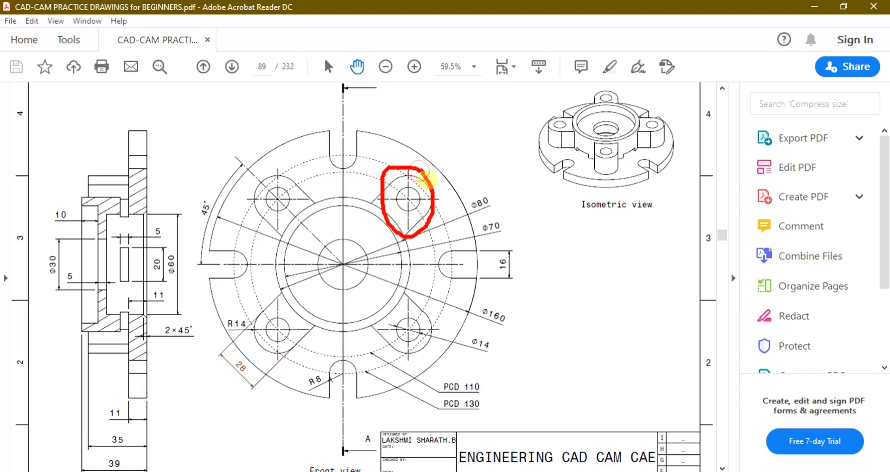
pyautogui.moveTo(296, 168)
pyautogui.mouseDown()
pyautogui.moveTo(245, 185)
pyautogui.moveTo(290, 159)
pyautogui.moveTo(278, 160)
pyautogui.mouseUp()
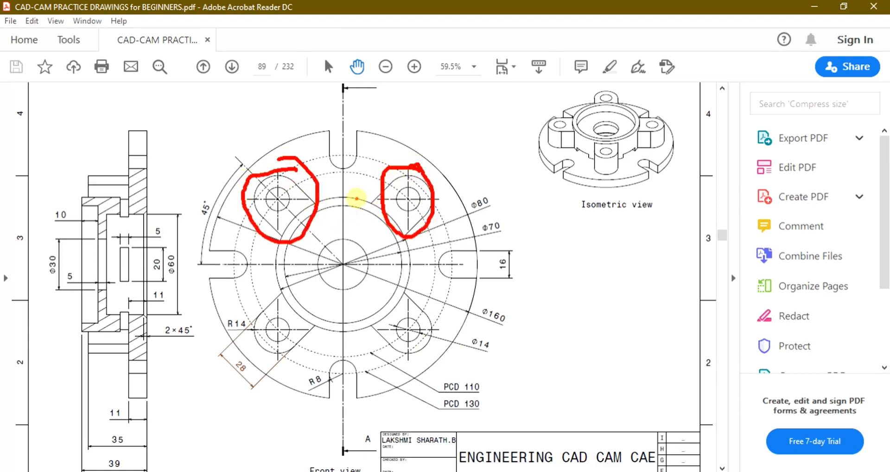
pyautogui.moveTo(357, 198)
pyautogui.mouseDown()
pyautogui.moveTo(317, 195)
pyautogui.moveTo(288, 303)
pyautogui.moveTo(397, 251)
pyautogui.moveTo(349, 197)
pyautogui.mouseUp()
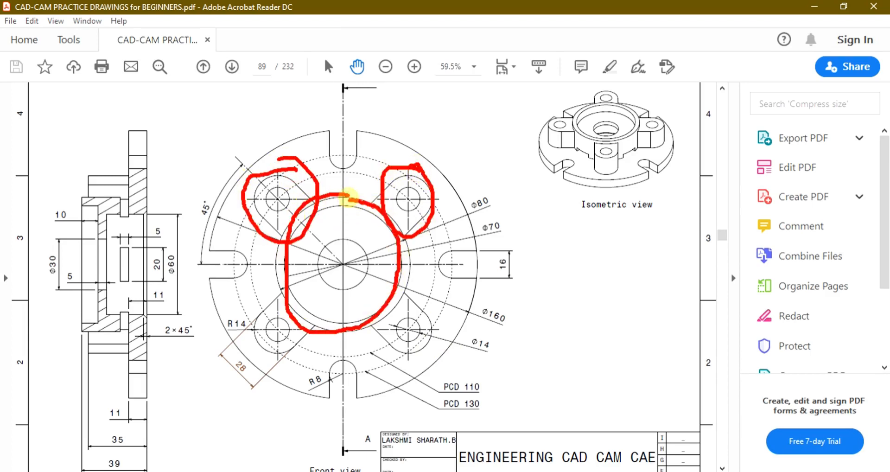
pyautogui.press('Escape')
pyautogui.scroll(-2, 402, 237)
pyautogui.scroll(2, 401, 237)
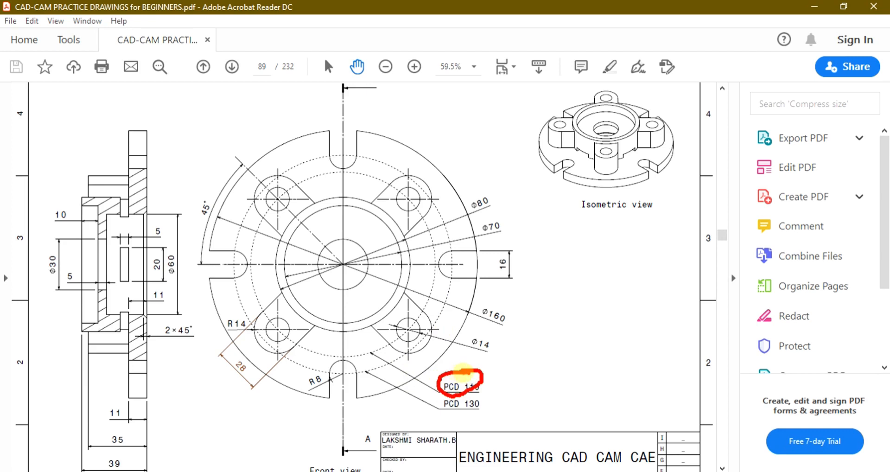
pyautogui.press('Escape')
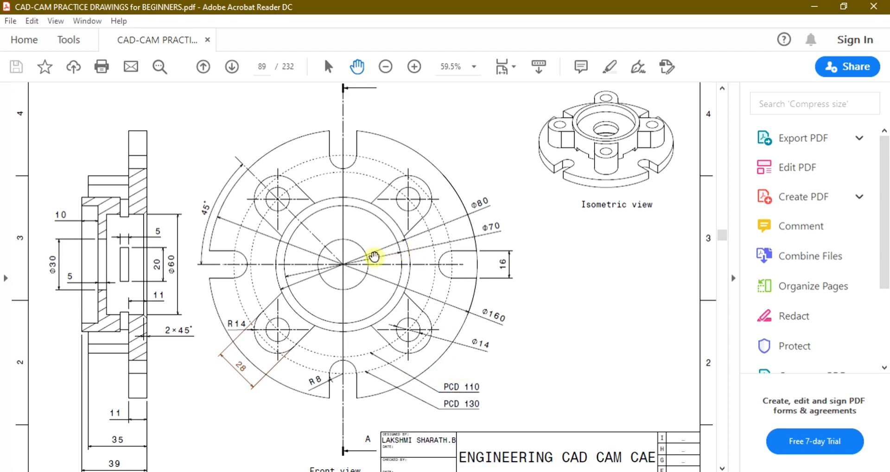
pyautogui.moveTo(358, 198)
pyautogui.mouseDown()
pyautogui.moveTo(323, 201)
pyautogui.moveTo(286, 231)
pyautogui.moveTo(278, 278)
pyautogui.mouseUp()
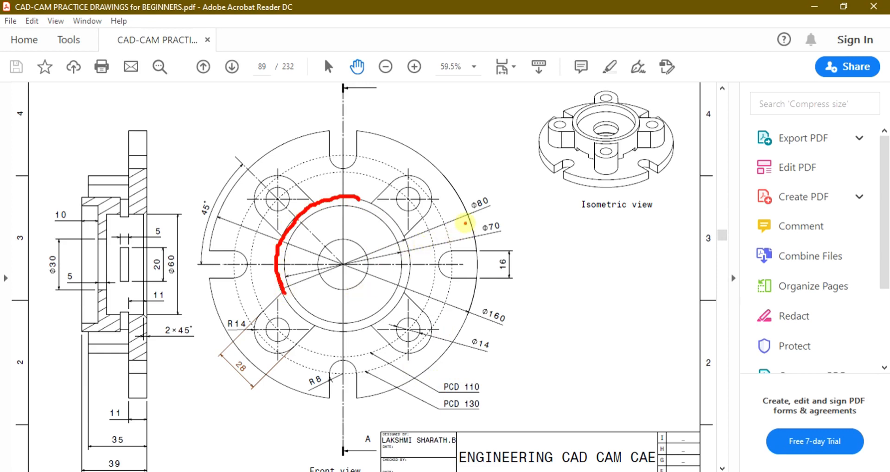
pyautogui.press('Escape')
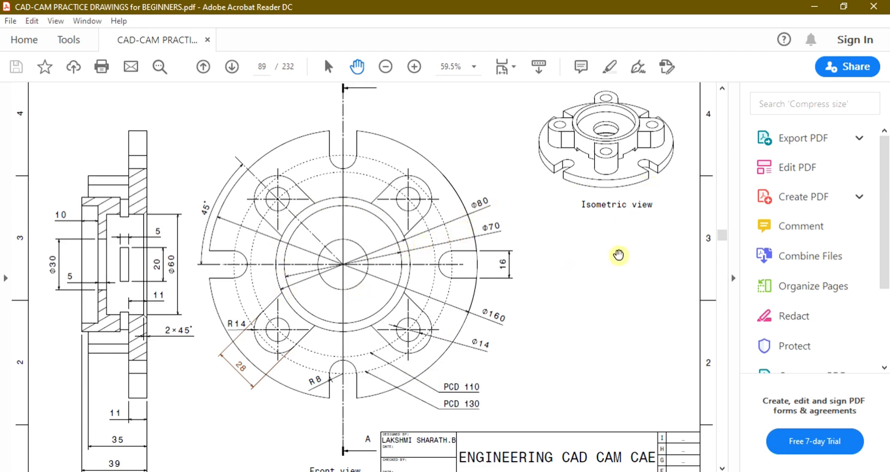
pyautogui.click(812, 6)
# Step: Start a new sketch on the flange's top face in SOLIDWORKS and view it face-on
pyautogui.click(463, 242)
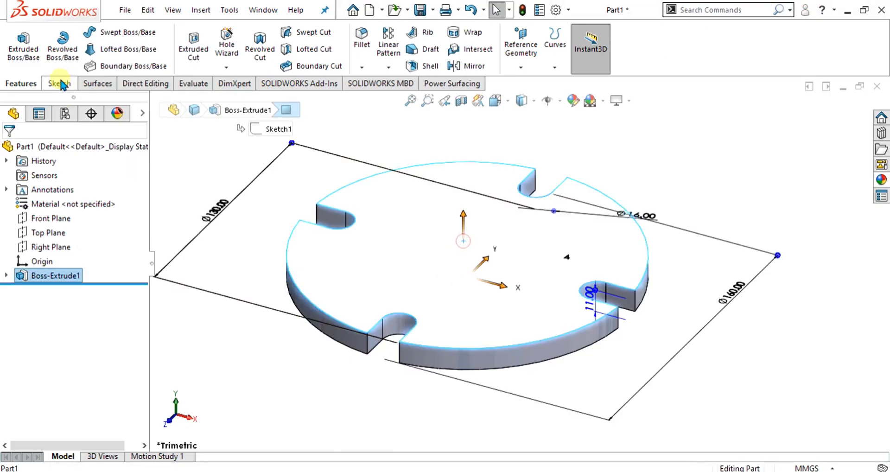
pyautogui.click(57, 83)
pyautogui.click(14, 38)
pyautogui.click(650, 46)
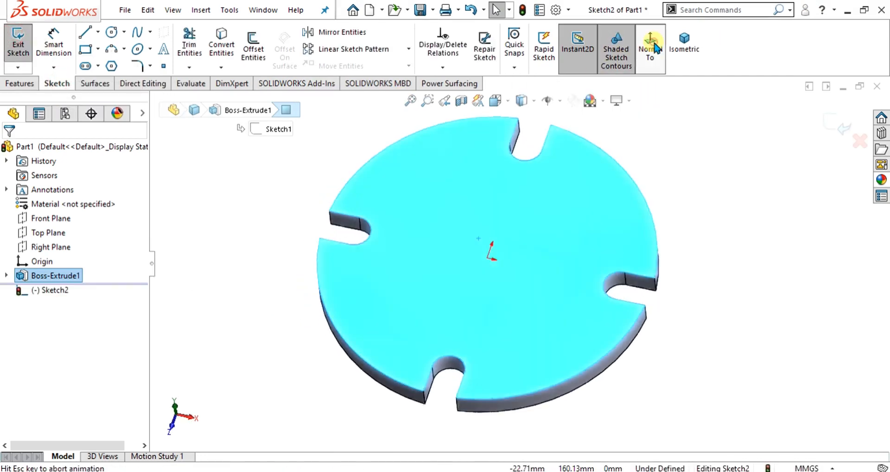
# Step: Sketch a circle centred on the origin and dimension its diameter to 110 mm
pyautogui.click(112, 32)
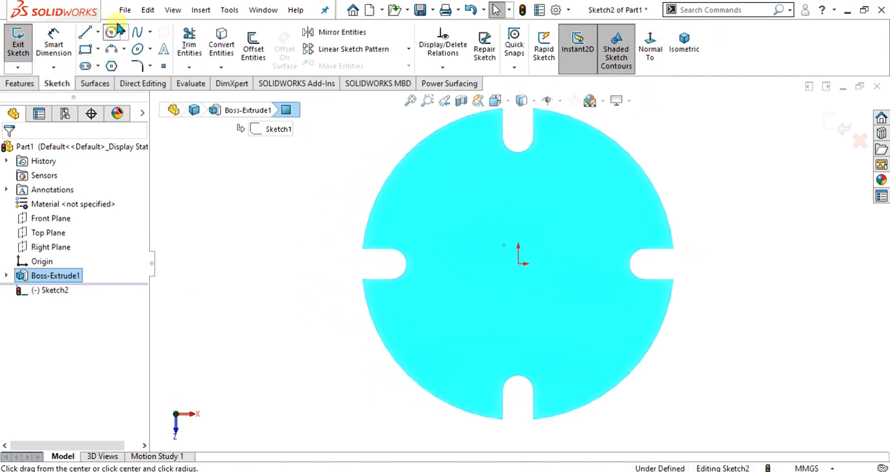
pyautogui.click(518, 264)
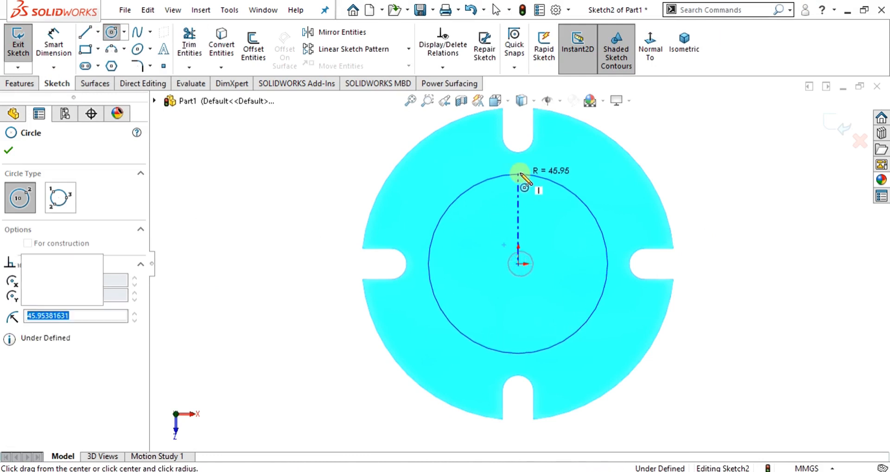
pyautogui.click(518, 174)
pyautogui.click(54, 37)
pyautogui.click(554, 179)
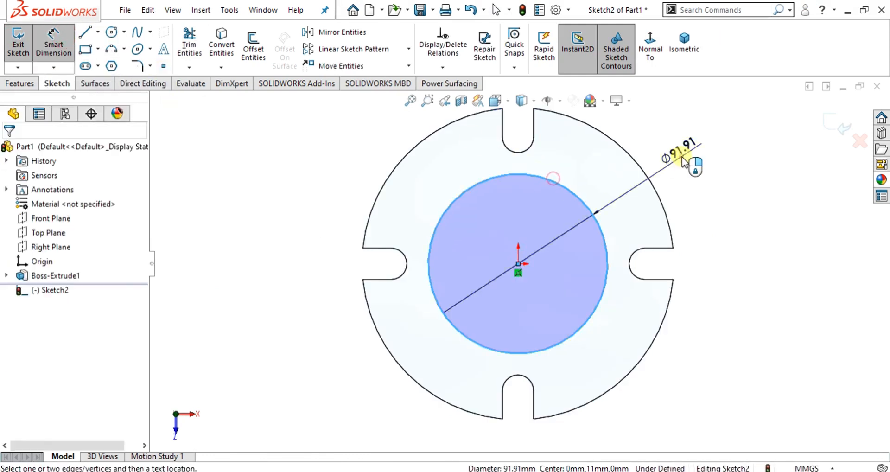
pyautogui.click(686, 158)
pyautogui.write('1')
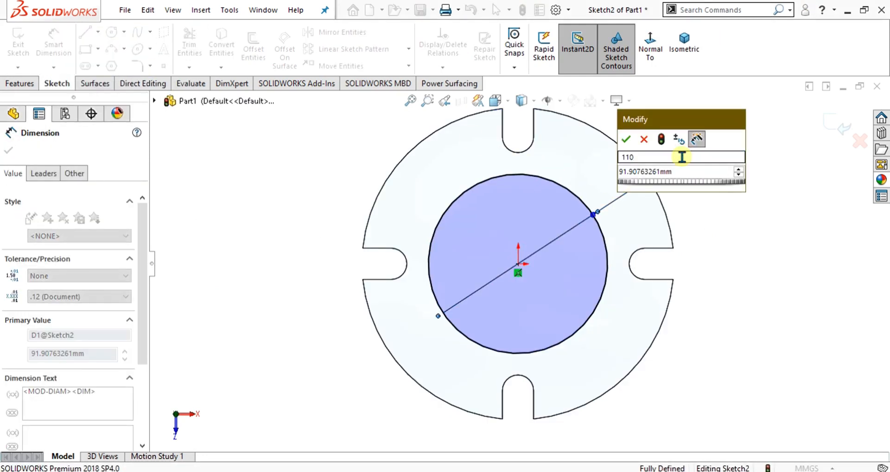
pyautogui.write('10')
pyautogui.press('Tab')
pyautogui.write('110')
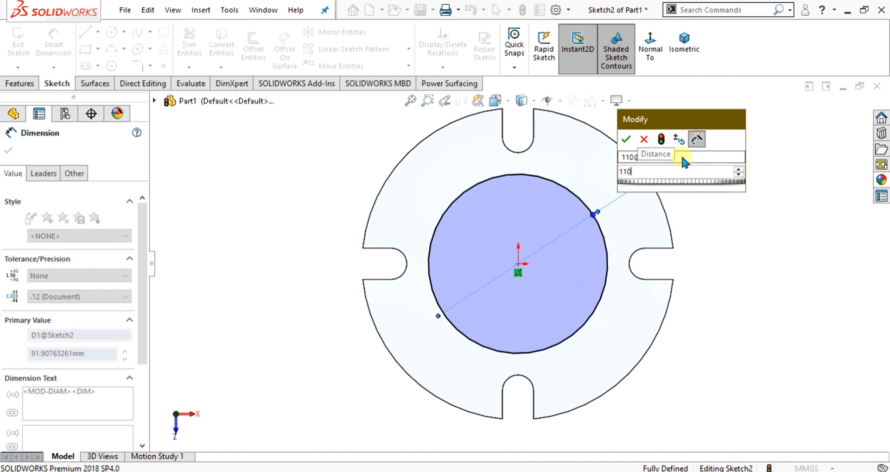
pyautogui.press('Return')
pyautogui.press('Escape')
# Step: Convert the 110 mm circle to construction geometry
pyautogui.click(496, 163)
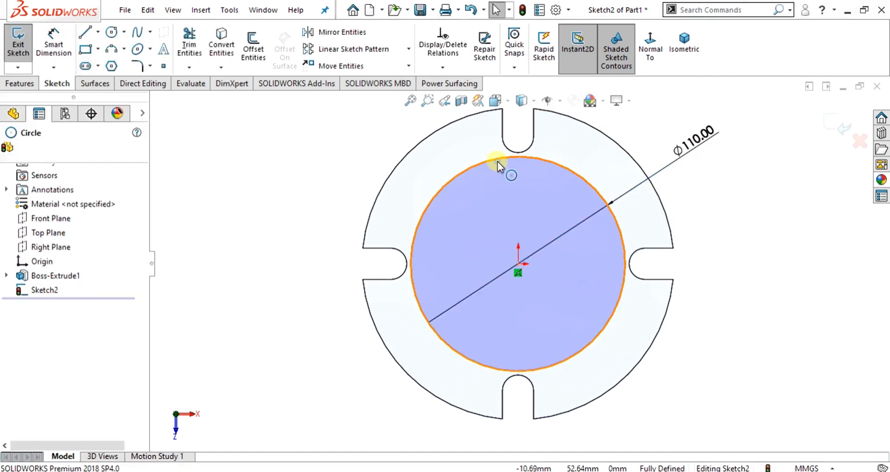
pyautogui.rightClick(497, 161)
pyautogui.click(525, 149)
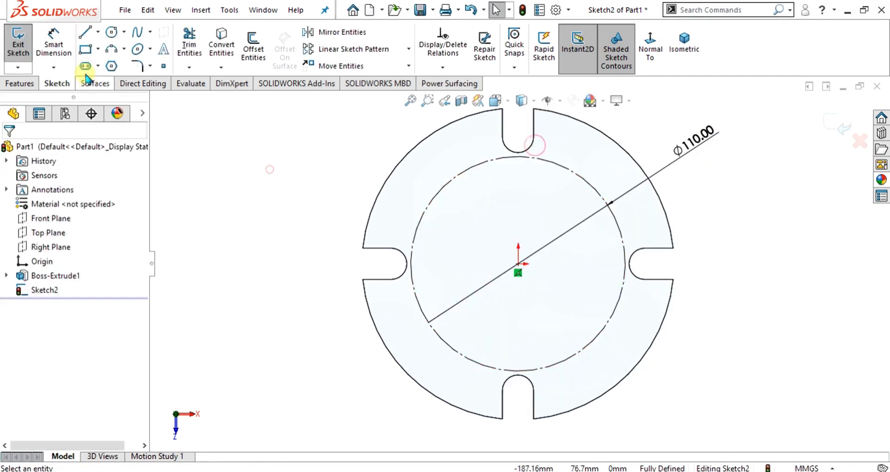
# Step: Sketch a second circle centred on the origin, inside the construction circle, and dimension its diameter to 80 mm
pyautogui.click(111, 32)
pyautogui.click(519, 263)
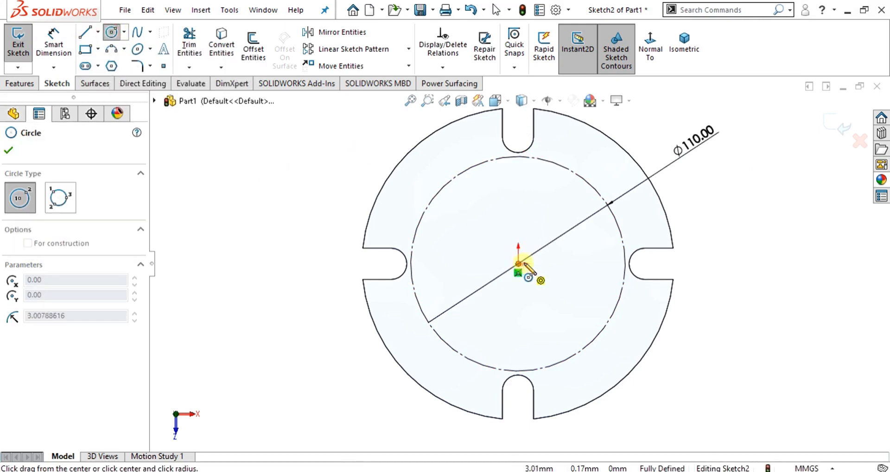
pyautogui.click(558, 203)
pyautogui.moveTo(460, 210); pyautogui.dragTo(456, 149, button='right')
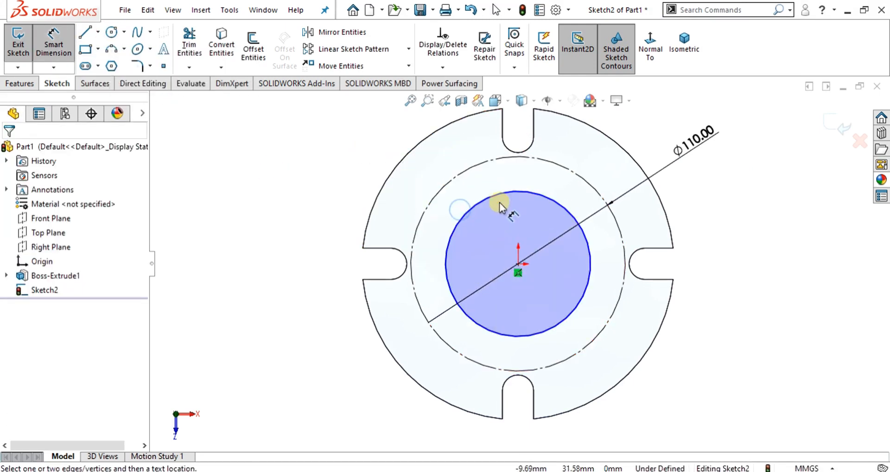
pyautogui.click(504, 195)
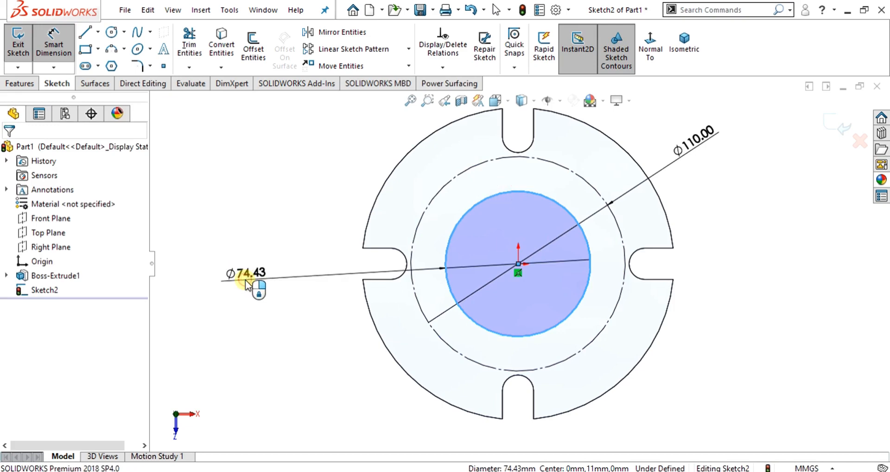
pyautogui.click(245, 284)
pyautogui.write('60')
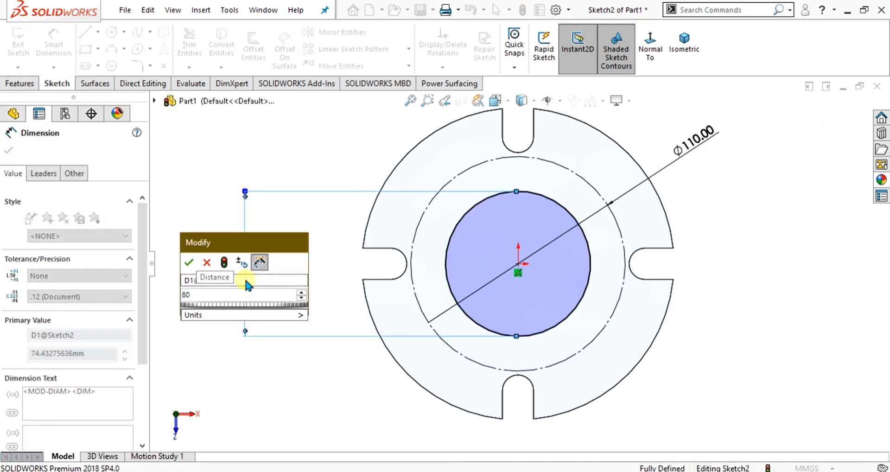
pyautogui.press('Return')
pyautogui.press('Escape')
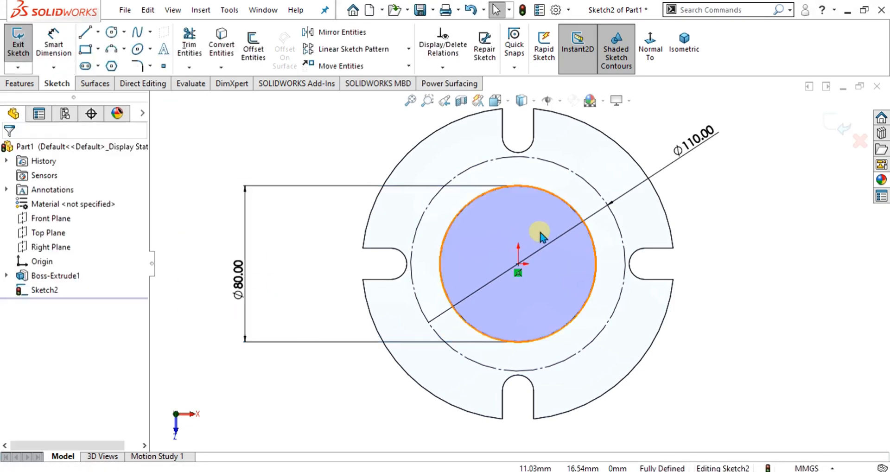
# Step: Switch to the practice drawing in Adobe Acrobat Reader and examine the 45° lug position around the flange centre
pyautogui.scroll(-3, 533, 227)
pyautogui.scroll(3, 529, 221)
pyautogui.click(97, 31)
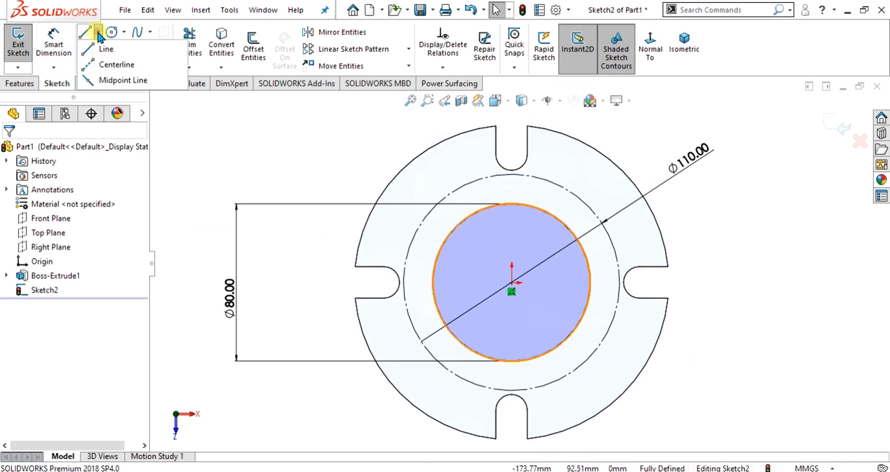
pyautogui.click(564, 471)
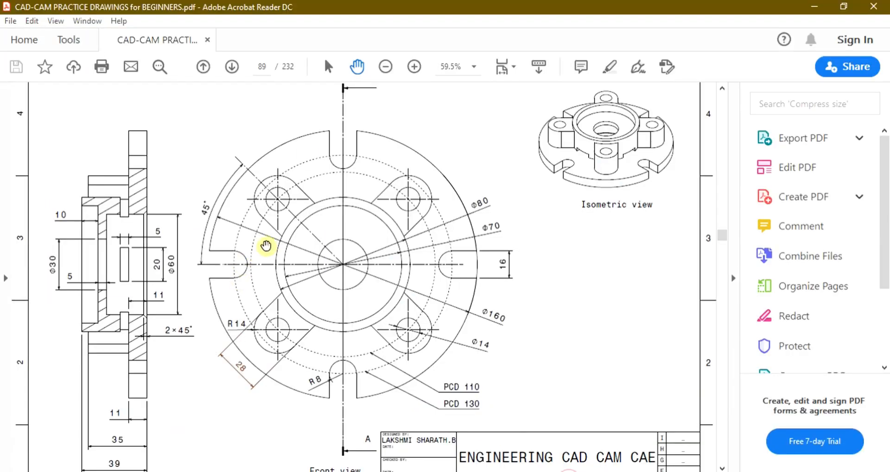
pyautogui.hotkey('ctrl', '1')
pyautogui.keyDown('ctrl'); pyautogui.scroll(-2, 467, 270); pyautogui.keyUp('ctrl')
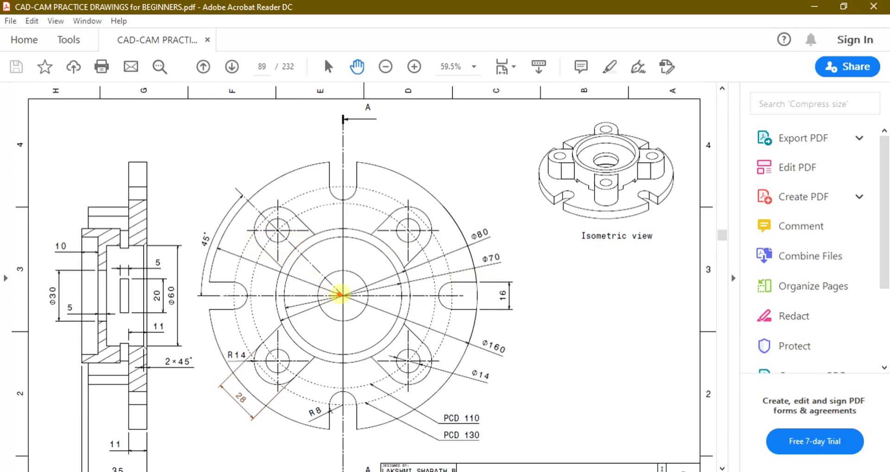
pyautogui.moveTo(340, 294); pyautogui.dragTo(261, 199)
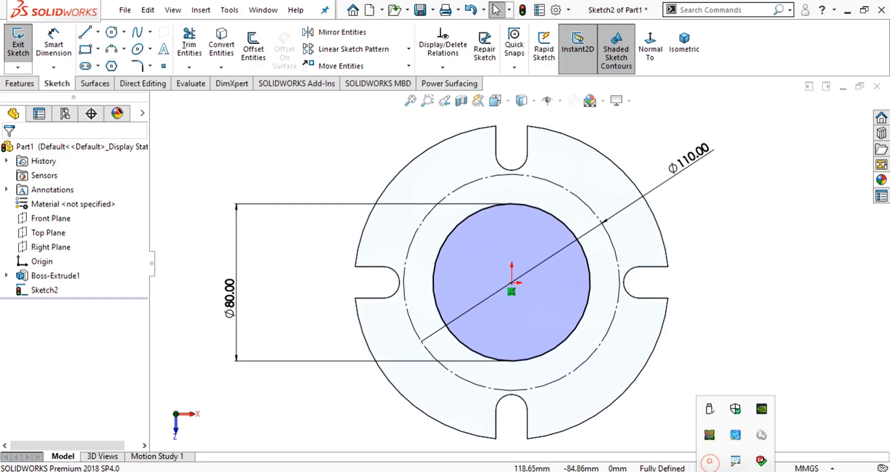
# Step: Back in SOLIDWORKS, sketch a vertical centerline about 57 mm long from the origin up to the upper slot's arc
pyautogui.click(98, 32)
pyautogui.click(100, 64)
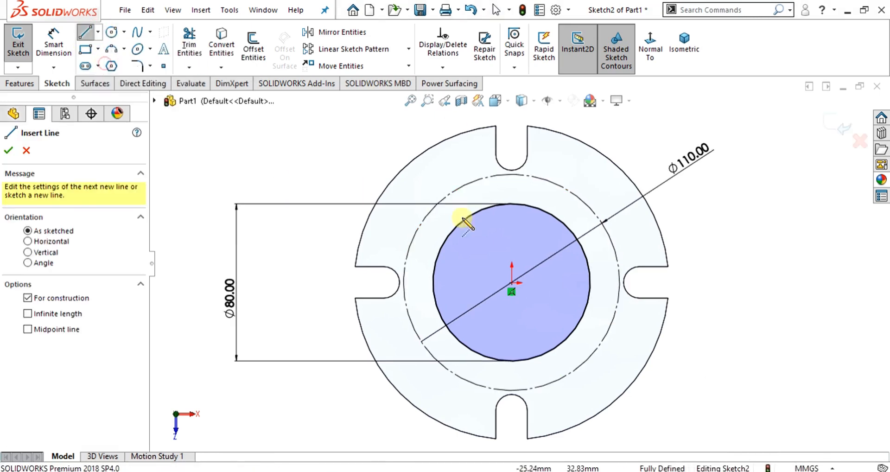
pyautogui.click(512, 283)
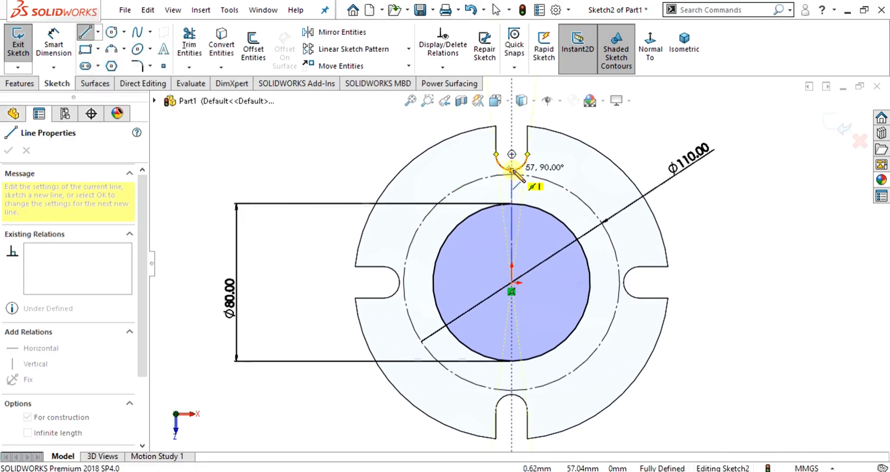
pyautogui.click(512, 170)
pyautogui.press('Escape')
# Step: Sketch a horizontal centerline about 78 mm long from the origin out through the slot on the flange's left side
pyautogui.click(98, 32)
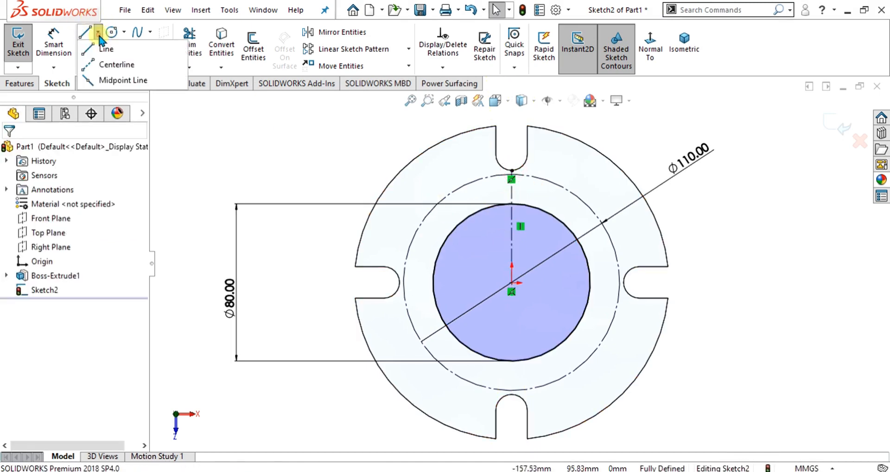
pyautogui.click(115, 65)
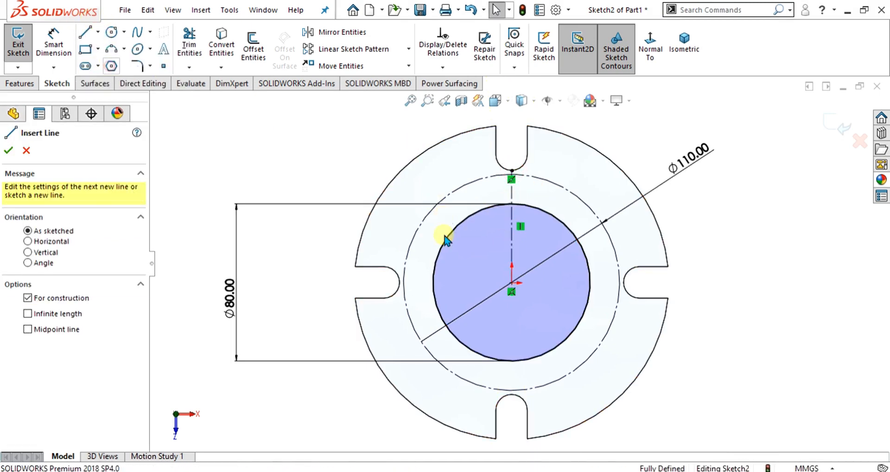
pyautogui.click(512, 283)
pyautogui.click(358, 283)
pyautogui.press('Escape')
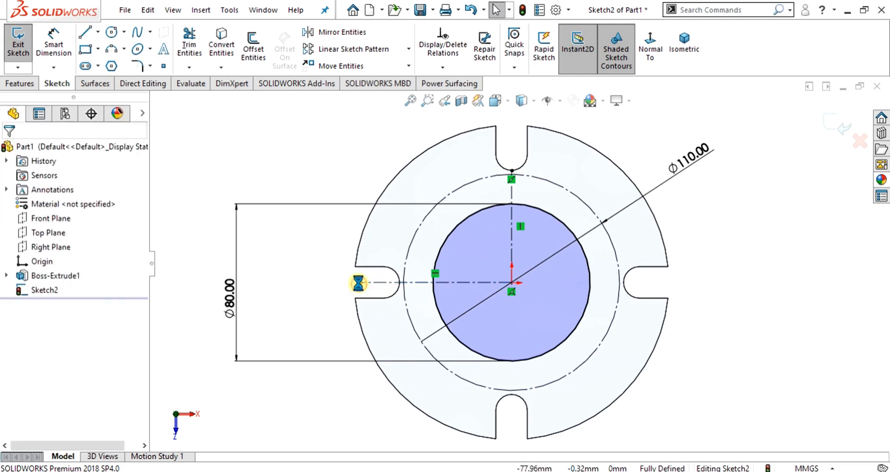
# Step: Sketch a slanted centerline from the origin past the flange's upper-left rim, about 40° above the horizontal centerline
pyautogui.click(98, 31)
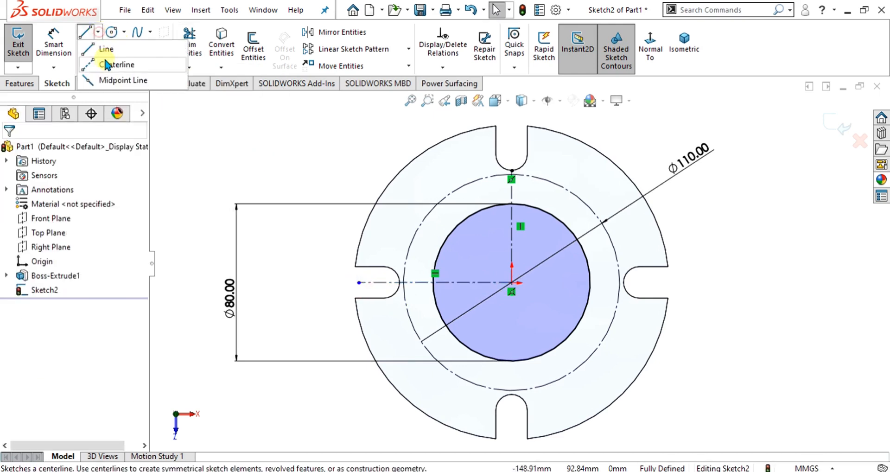
pyautogui.click(115, 62)
pyautogui.click(512, 283)
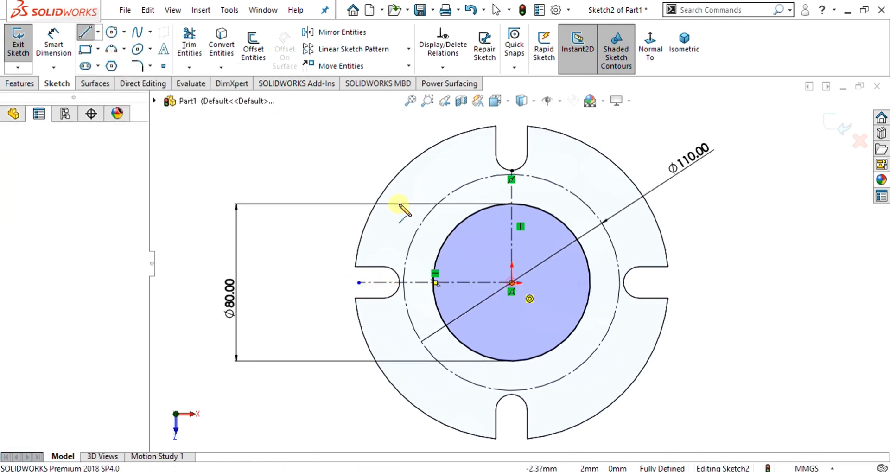
pyautogui.click(374, 167)
pyautogui.press('Escape')
# Step: Dimension the angle between the horizontal and slanted centerlines to 45°
pyautogui.scroll(-3, 446, 246)
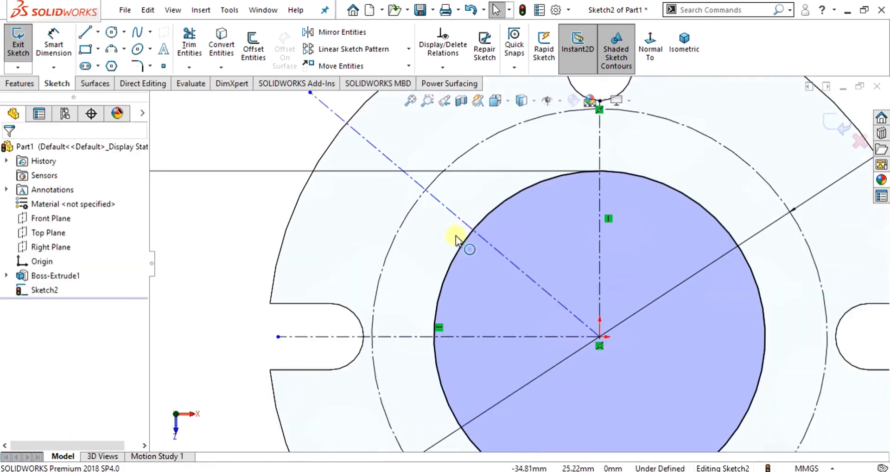
pyautogui.click(54, 44)
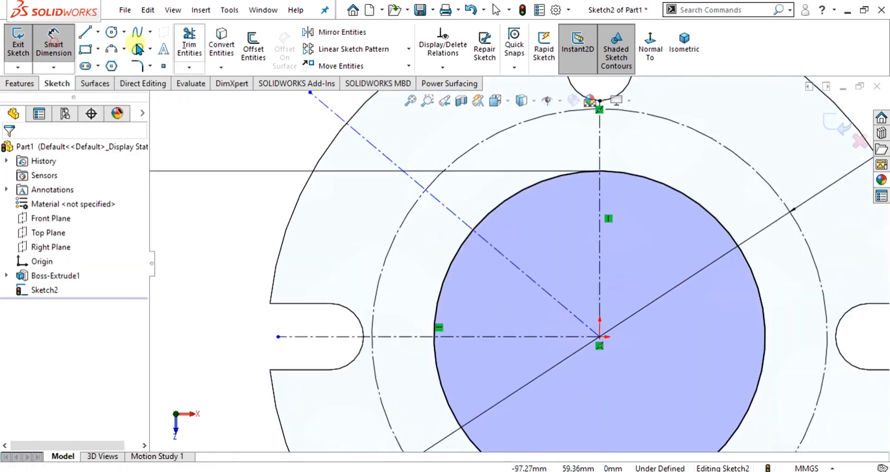
pyautogui.click(470, 337)
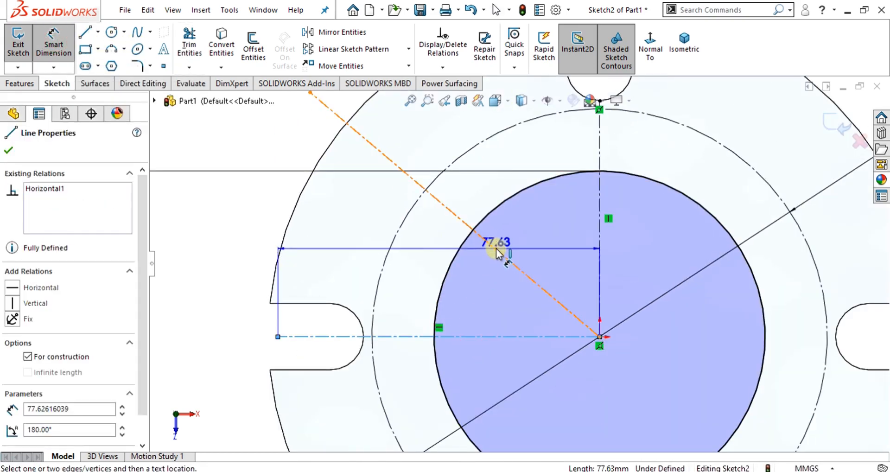
pyautogui.click(496, 251)
pyautogui.click(406, 271)
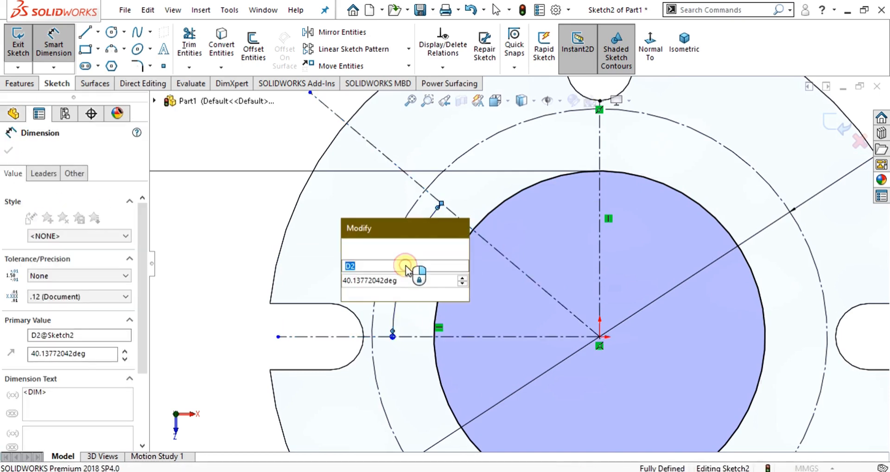
pyautogui.doubleClick(416, 279)
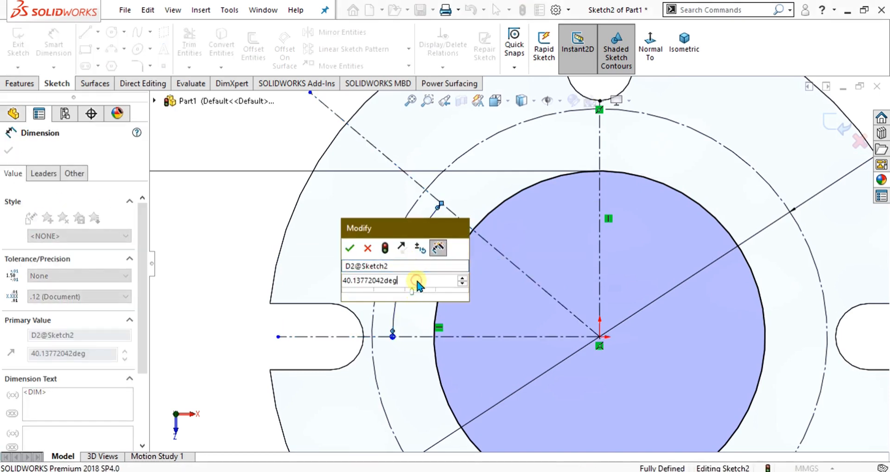
pyautogui.write('45')
pyautogui.press('Return')
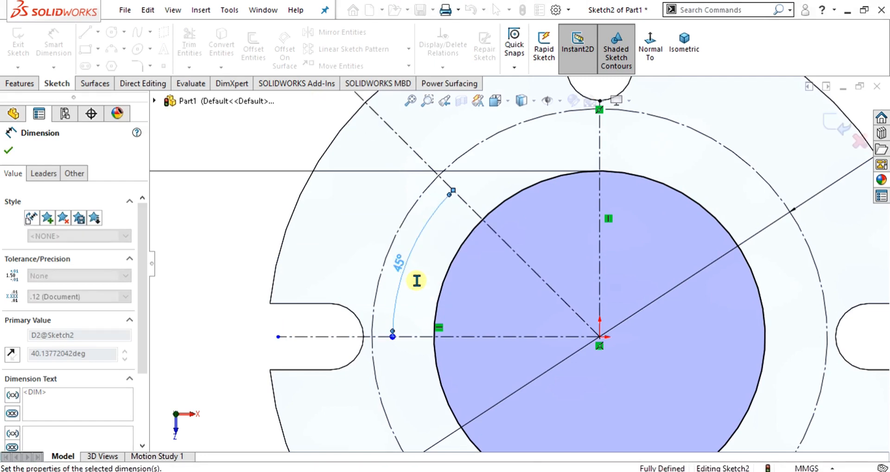
# Step: Sketch a circle of about 10.9 mm radius centred where the slanted centerline crosses the 110 mm construction circle
pyautogui.scroll(3, 482, 173)
pyautogui.scroll(-6, 493, 234)
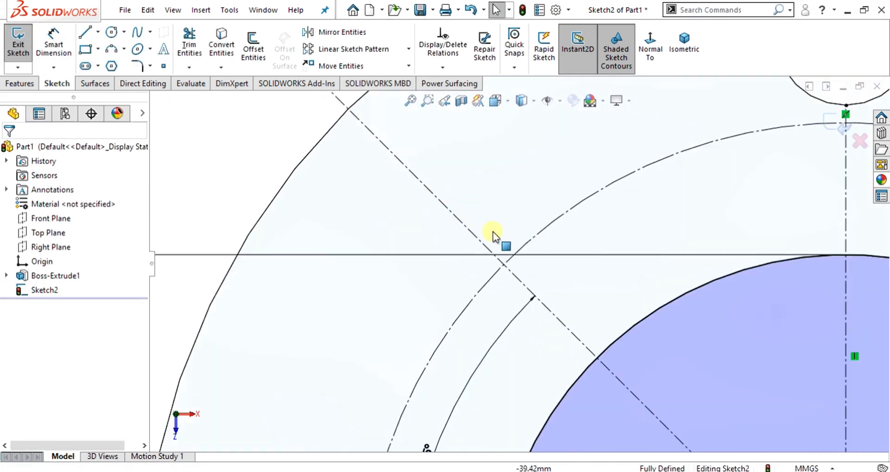
pyautogui.scroll(5, 502, 276)
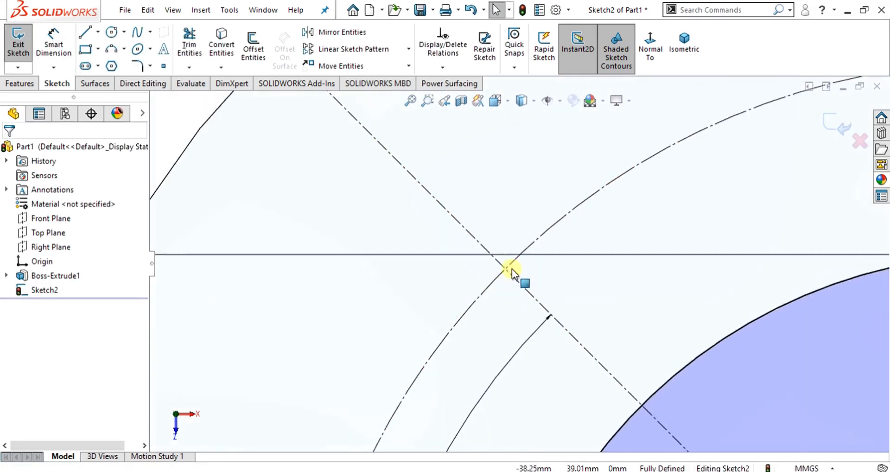
pyautogui.scroll(-3, 519, 269)
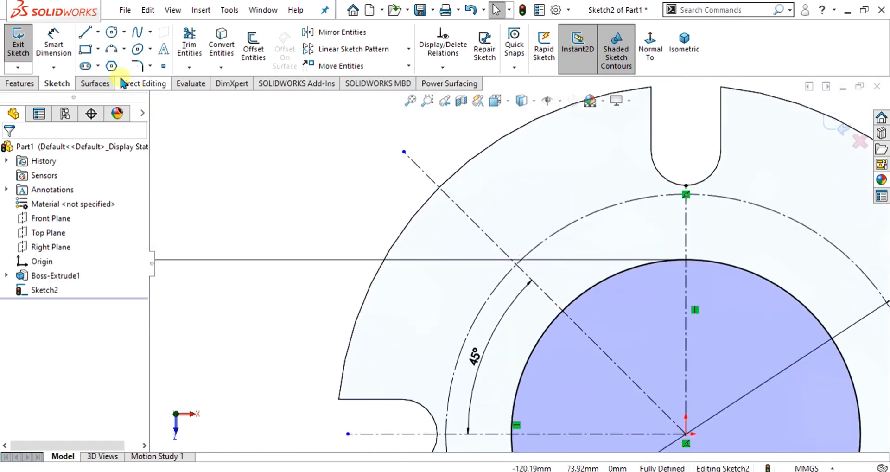
pyautogui.click(111, 32)
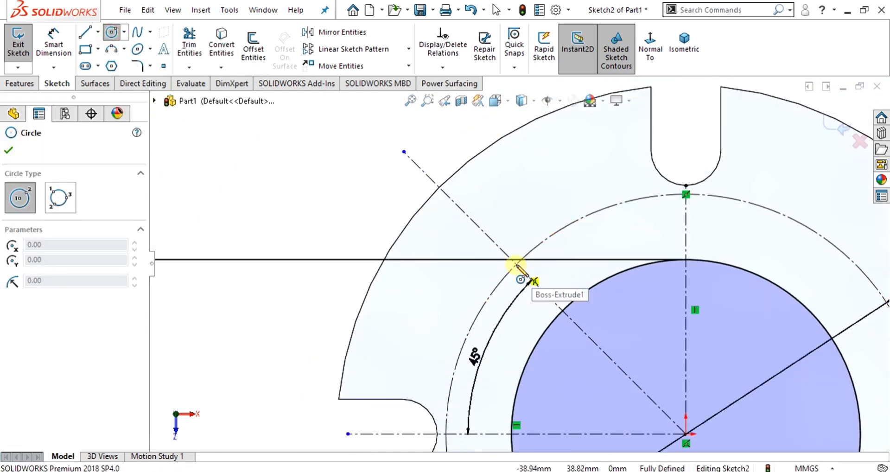
pyautogui.scroll(-4, 516, 266)
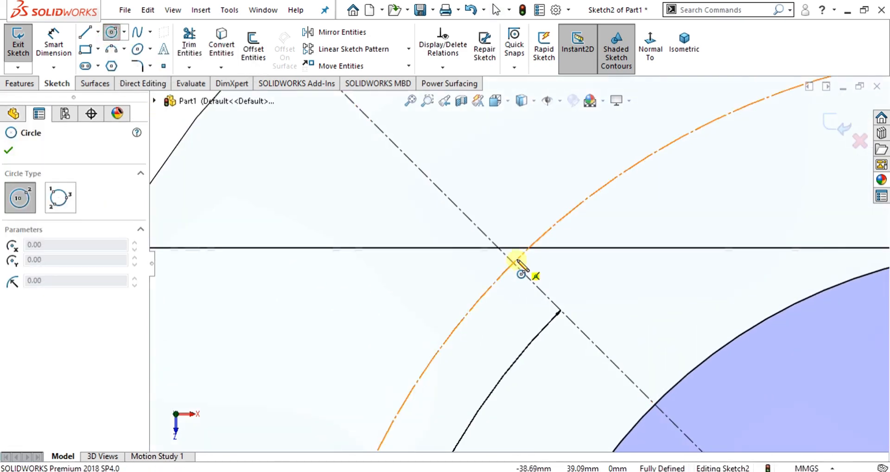
pyautogui.click(514, 264)
pyautogui.scroll(5, 516, 263)
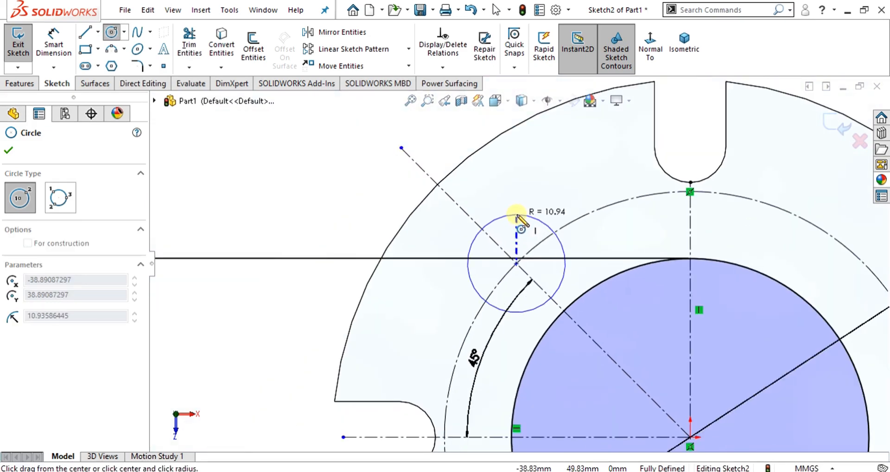
pyautogui.click(516, 214)
# Step: Dimension the lug circle's diameter as 14*2, giving 28 mm
pyautogui.click(51, 40)
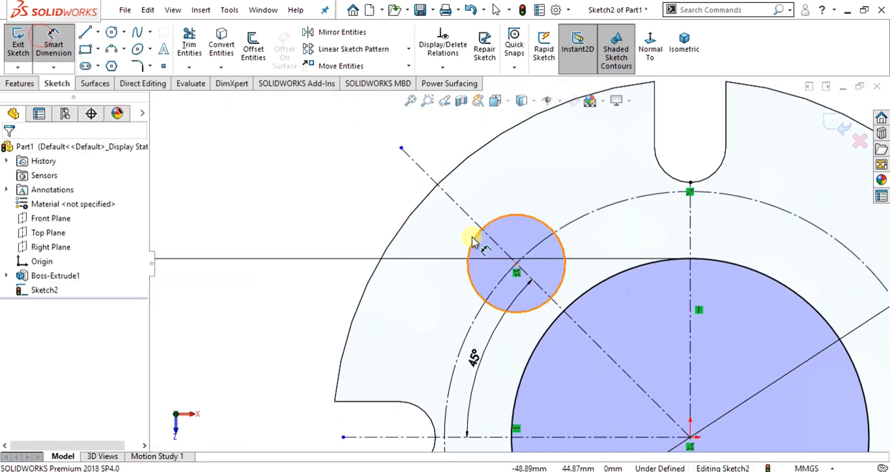
pyautogui.click(318, 240)
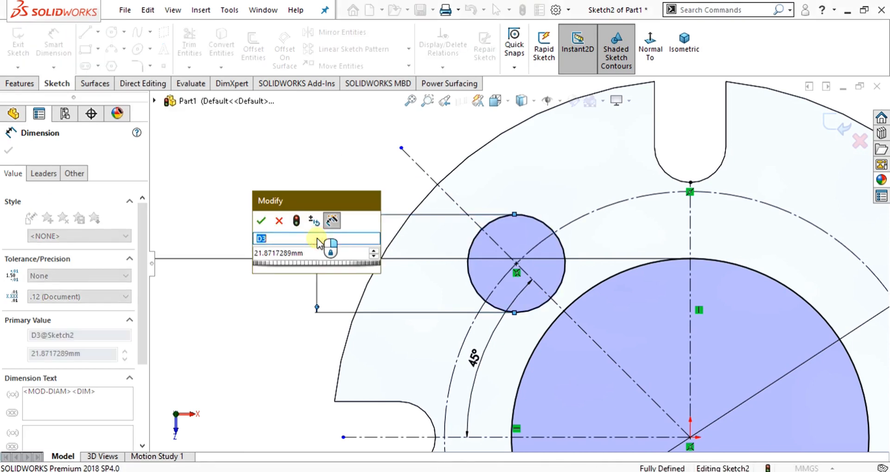
pyautogui.click(323, 254)
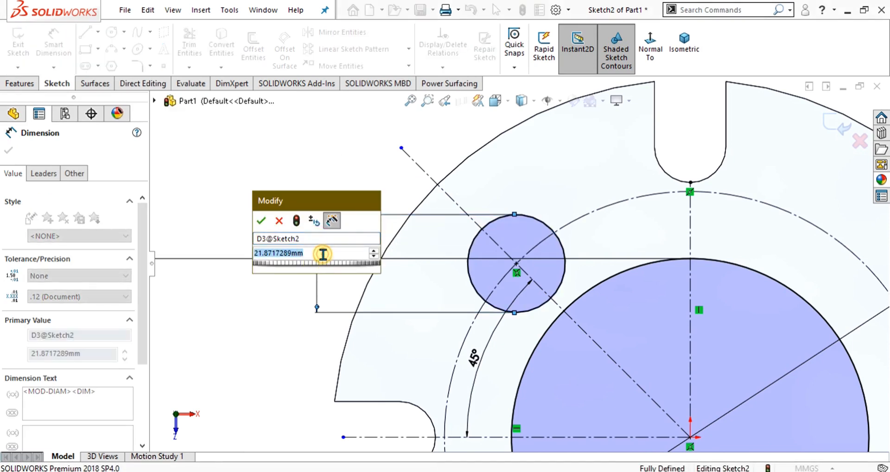
pyautogui.write('14')
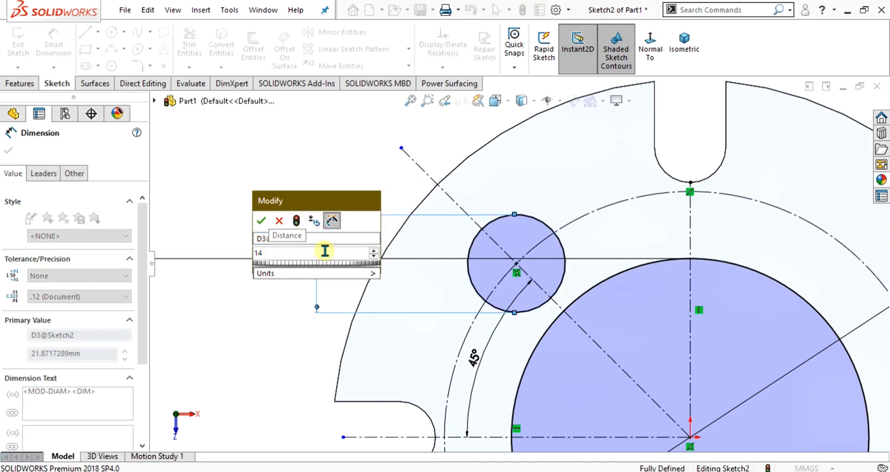
pyautogui.write('*2')
pyautogui.press('Return')
pyautogui.moveTo(523, 306); pyautogui.dragTo(495, 310, button='right')
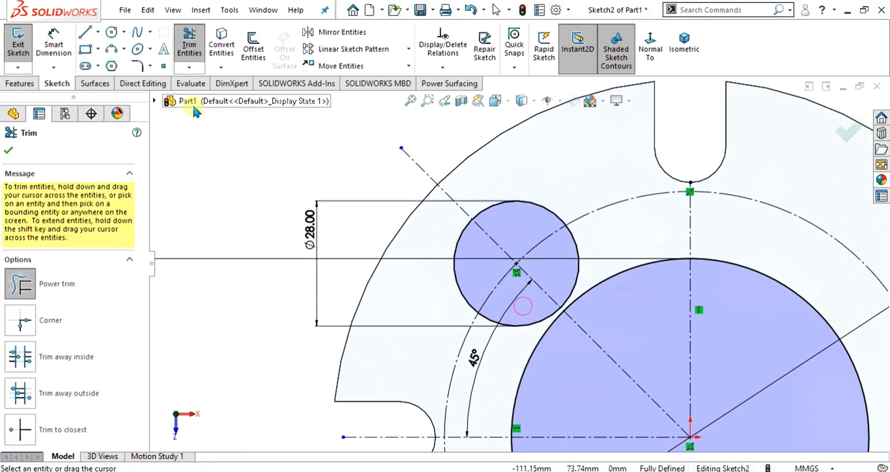
# Step: Sketch a smaller circle concentric with the 28 mm lug circle and dimension its diameter to 14 mm
pyautogui.click(111, 32)
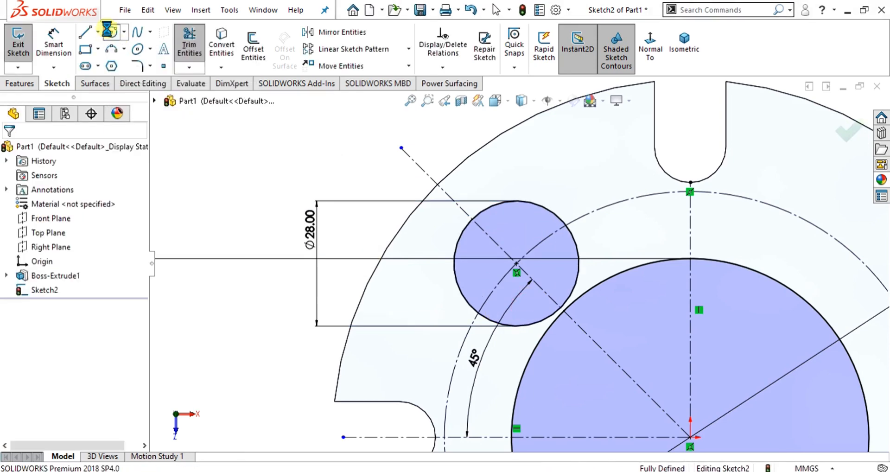
pyautogui.click(516, 263)
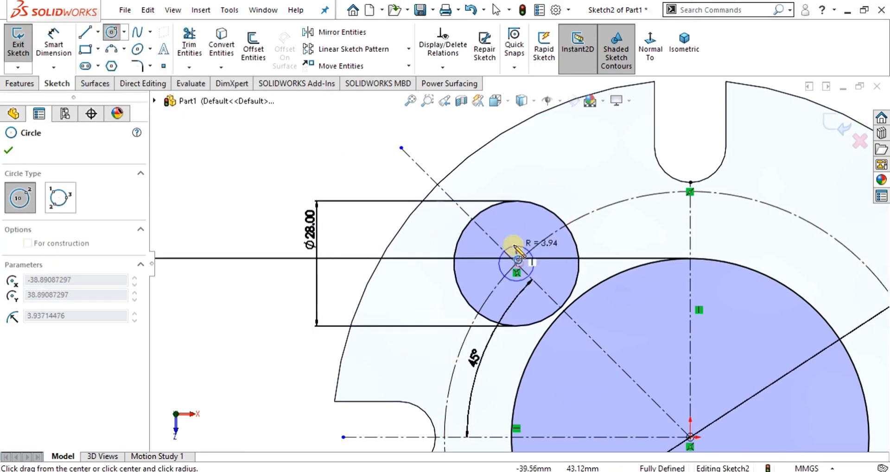
pyautogui.click(515, 222)
pyautogui.click(53, 44)
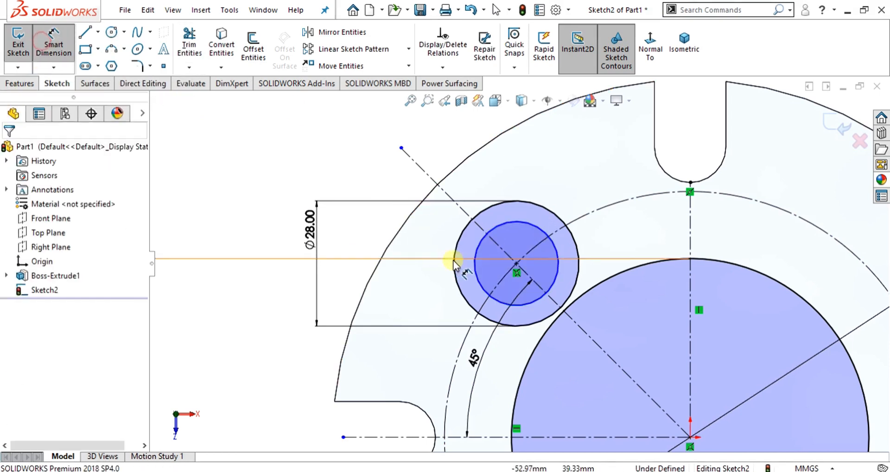
pyautogui.click(477, 272)
pyautogui.click(261, 290)
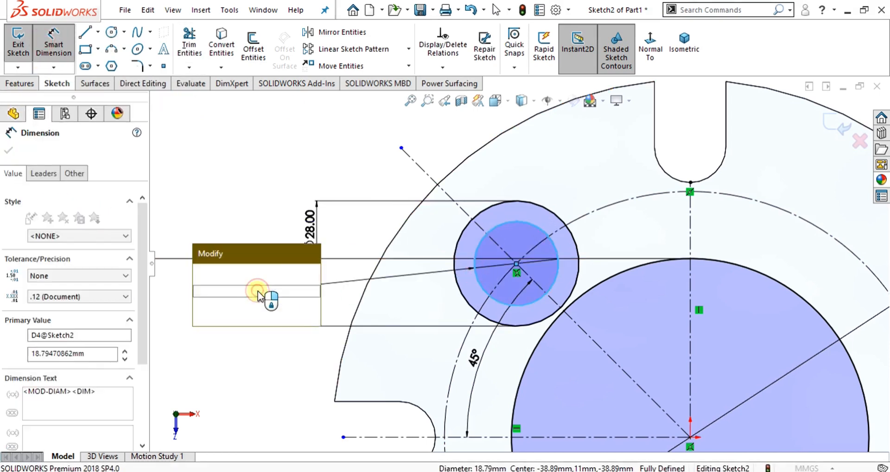
pyautogui.write('14')
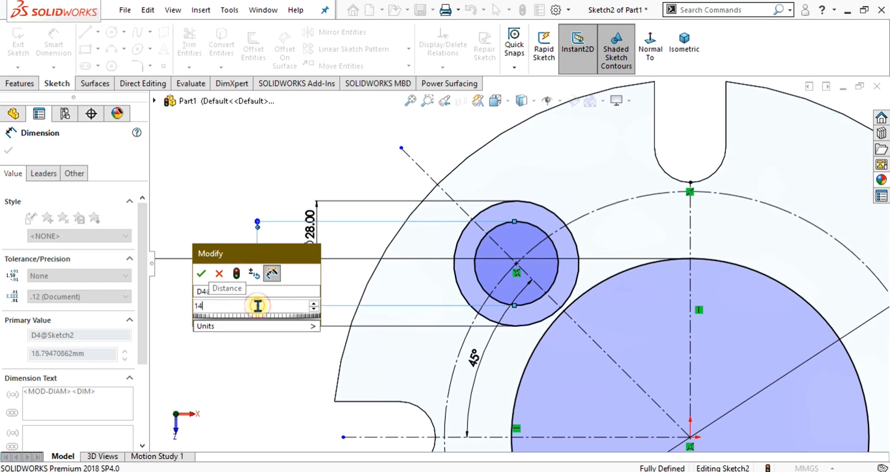
pyautogui.press('Return')
pyautogui.press('Escape')
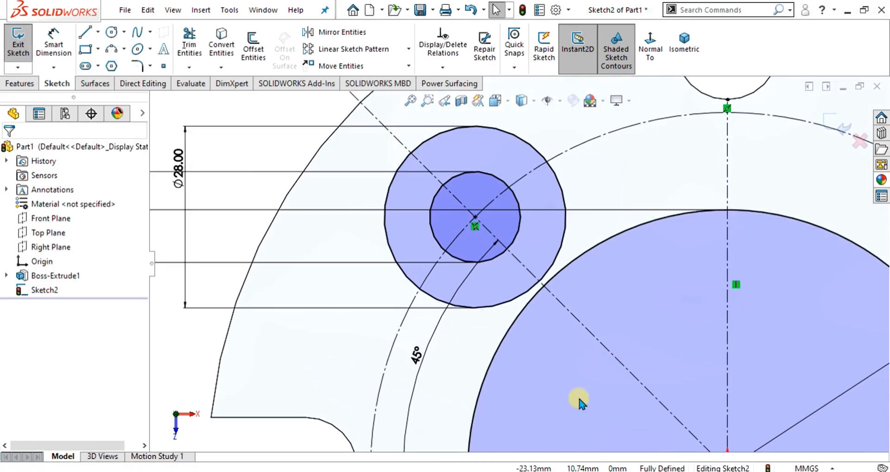
# Step: Switch to the practice drawing in Adobe Acrobat to examine the lug's straight sides, R14 radius and 28 mm width, and return to SOLIDWORKS
pyautogui.click(557, 467)
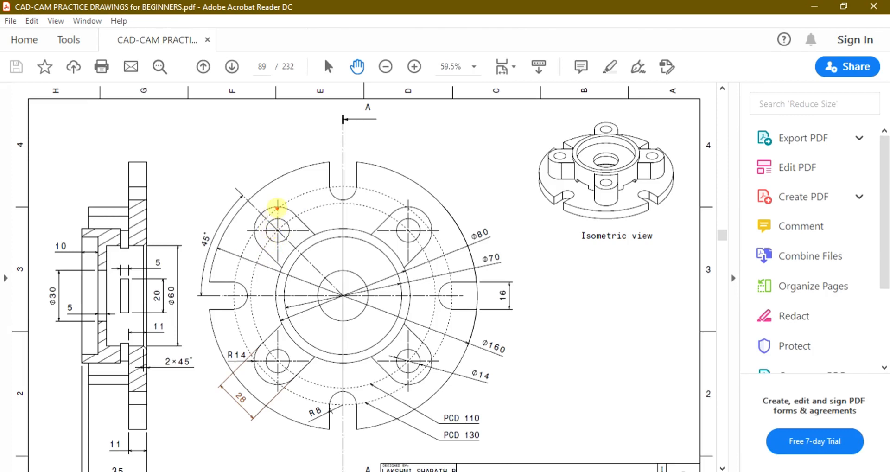
pyautogui.moveTo(275, 204); pyautogui.dragTo(274, 175)
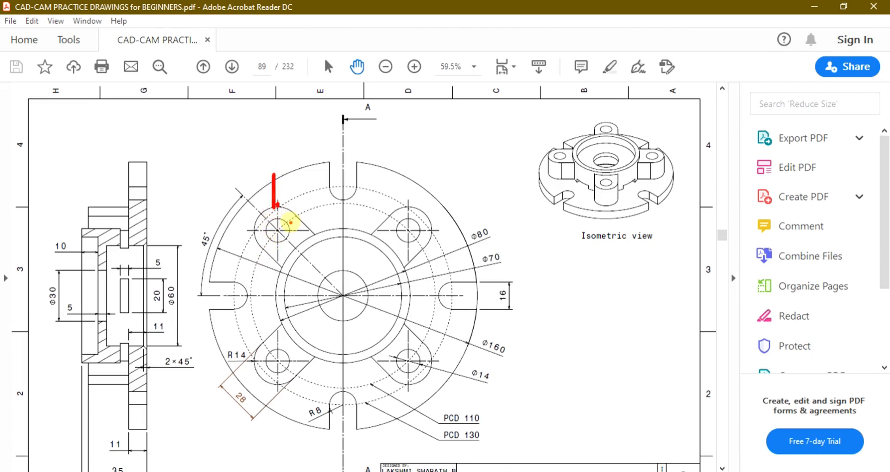
pyautogui.moveTo(288, 225); pyautogui.dragTo(318, 179)
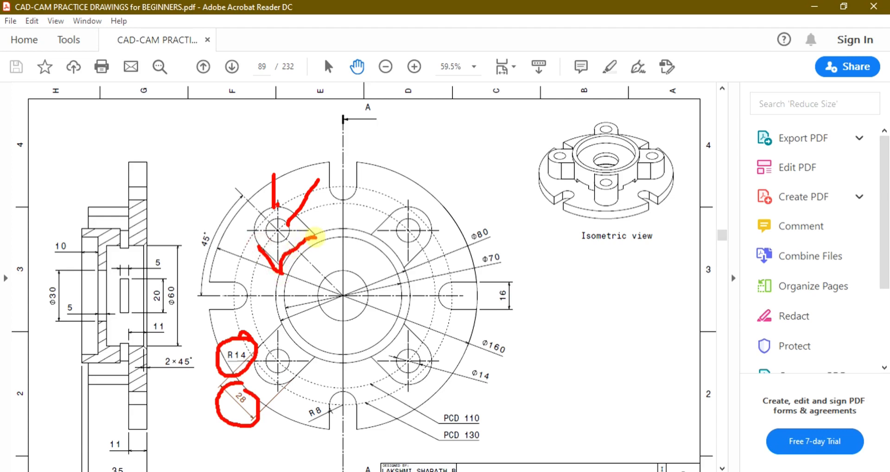
pyautogui.press('Escape')
pyautogui.click(807, 5)
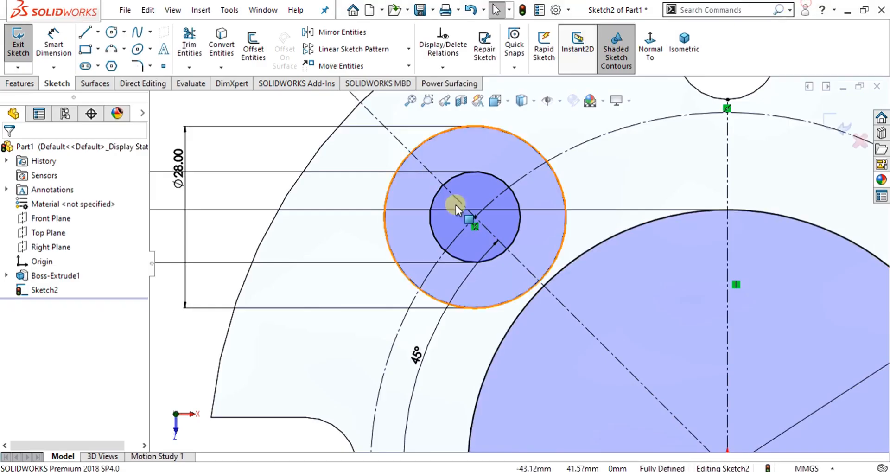
# Step: Place two sketch points on the 80 mm circle, one on each side of the slanted centerline near the lug
pyautogui.scroll(3, 517, 259)
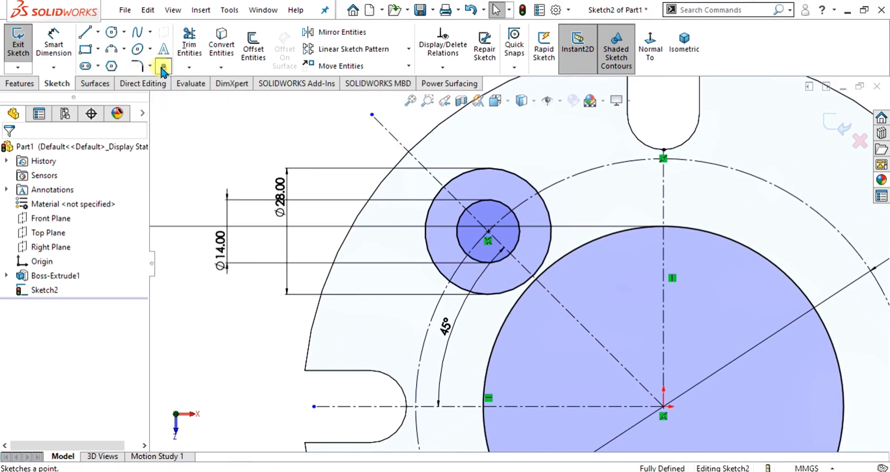
pyautogui.click(163, 69)
pyautogui.click(516, 302)
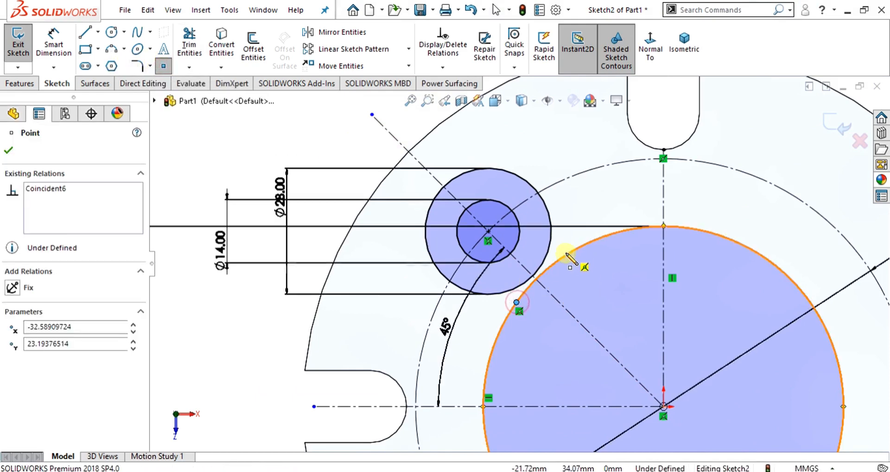
pyautogui.click(566, 255)
# Step: Dimension the lower sketch point on the 80 mm circle at 14 mm from the slanted centerline
pyautogui.click(53, 42)
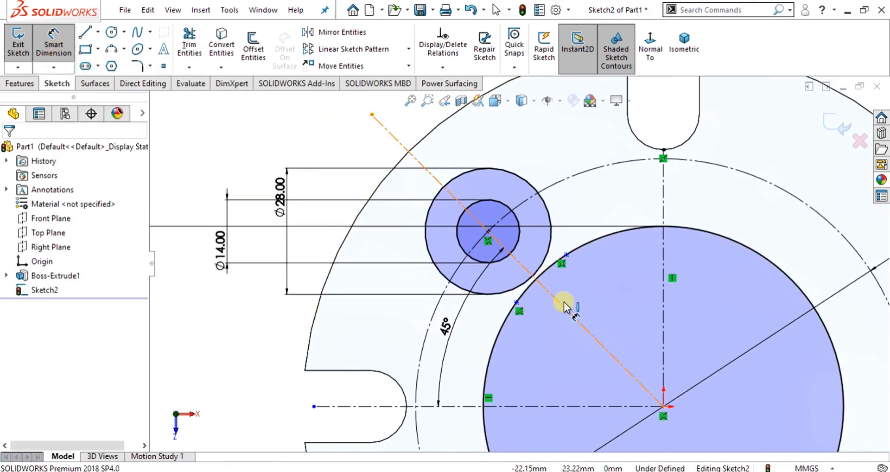
pyautogui.click(564, 302)
pyautogui.click(517, 303)
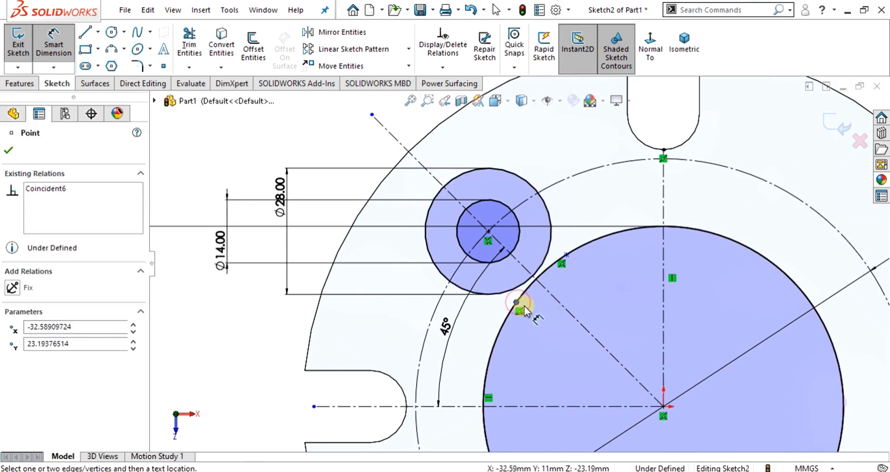
pyautogui.click(11, 155)
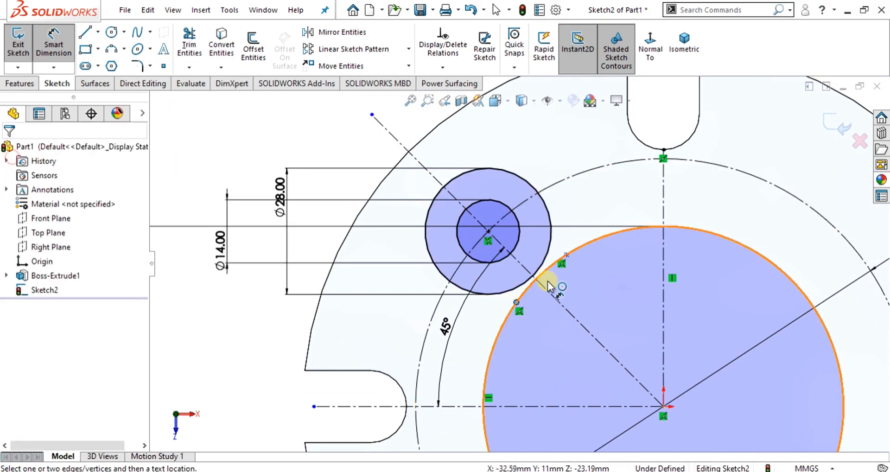
pyautogui.click(550, 292)
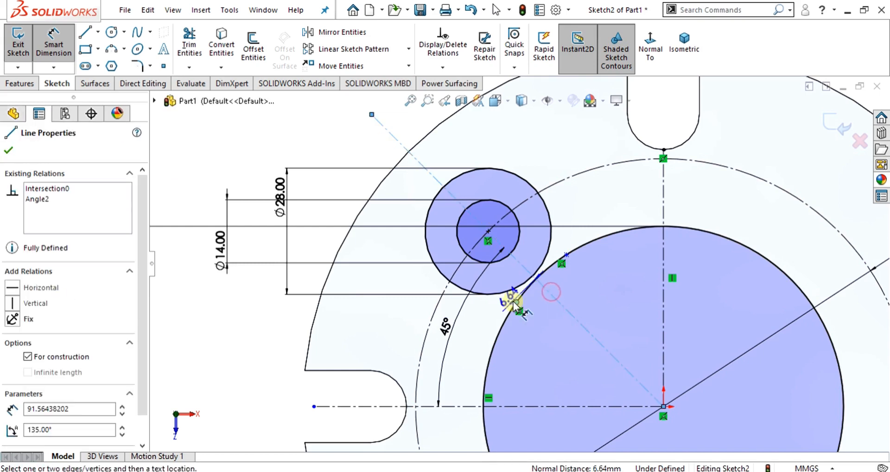
pyautogui.click(550, 336)
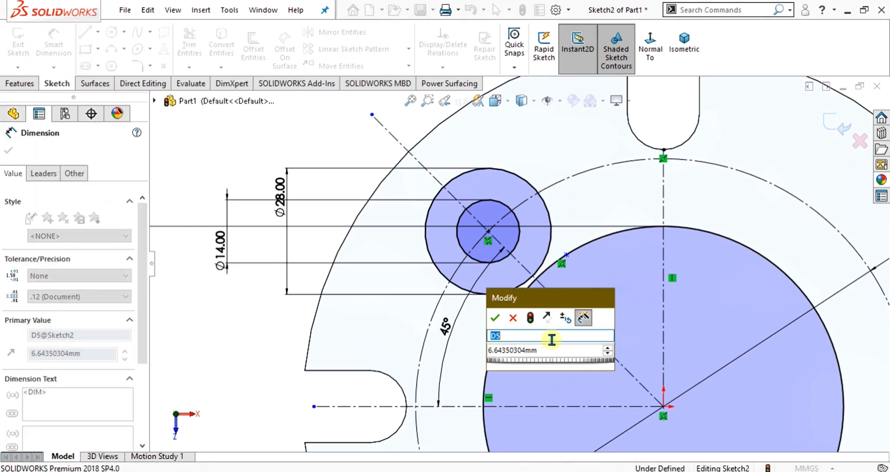
pyautogui.write('14')
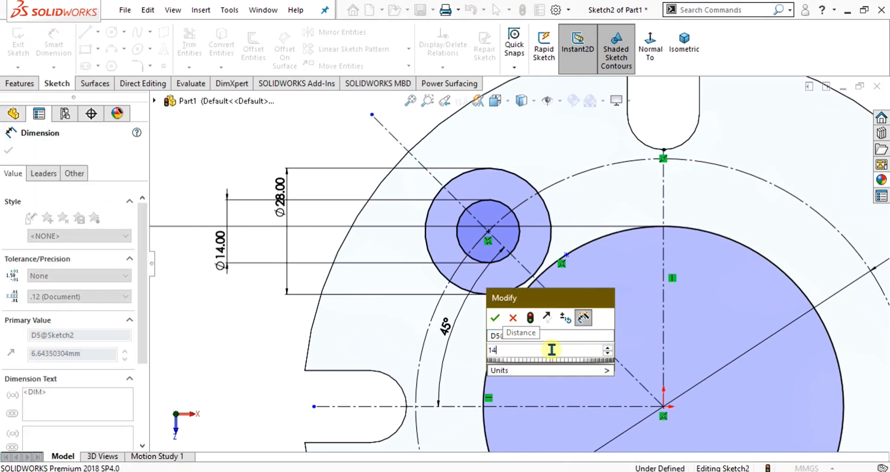
pyautogui.press('Return')
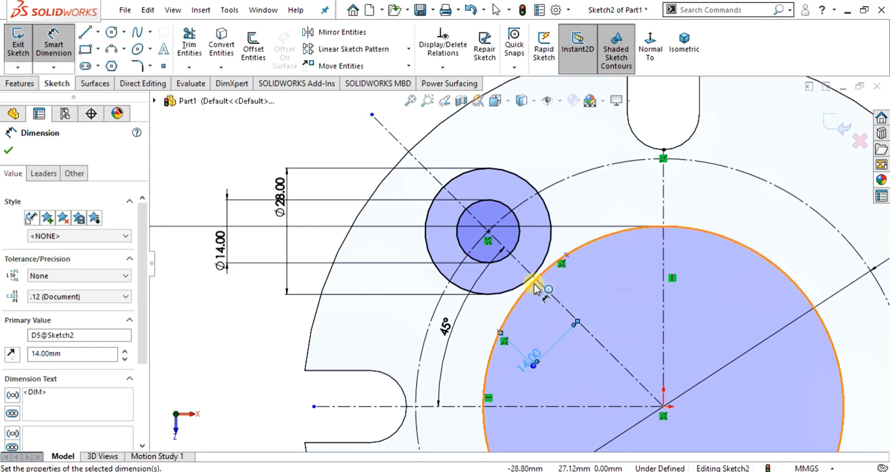
# Step: Dimension the upper sketch point on the 80 mm circle at 14 mm from the slanted centerline
pyautogui.click(551, 293)
pyautogui.click(566, 256)
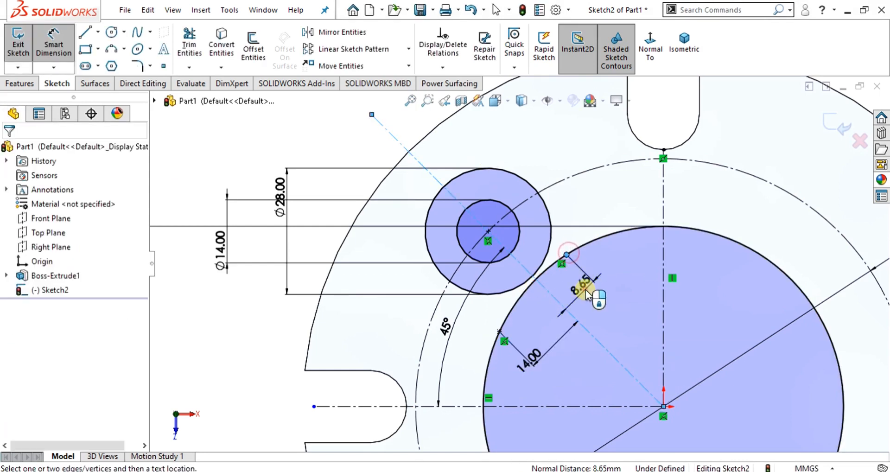
pyautogui.click(586, 289)
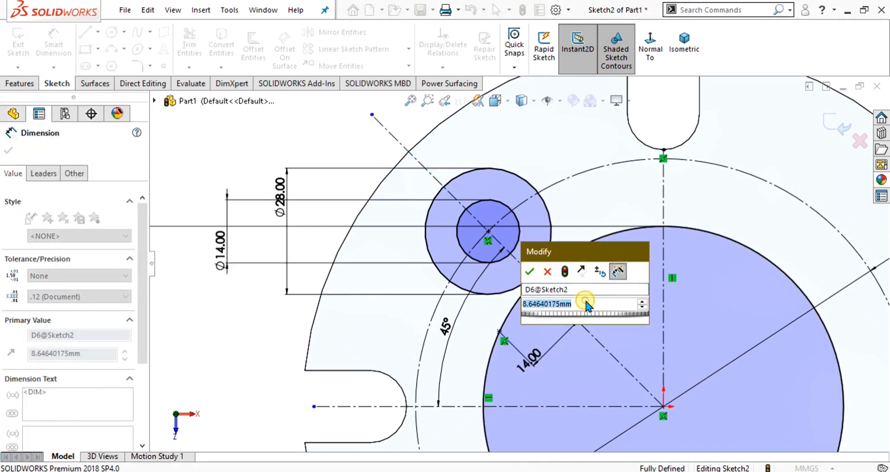
pyautogui.write('14')
pyautogui.press('Return')
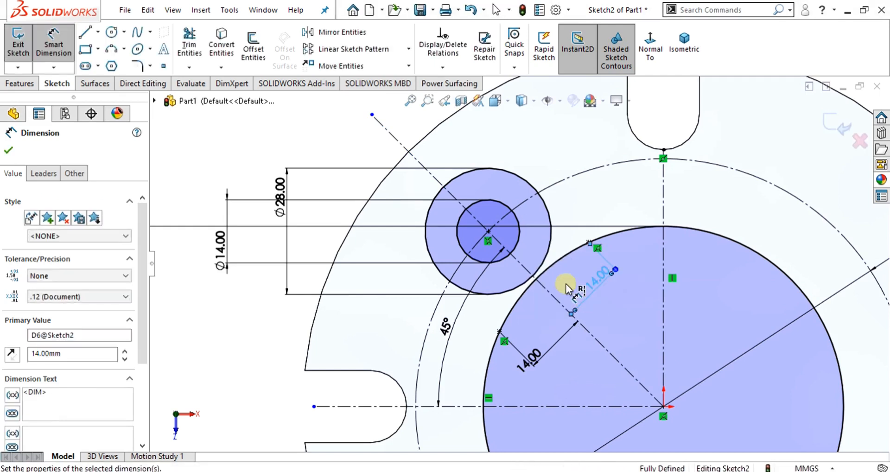
# Step: Sketch a line tangent to the lower side of the 28 mm circle, ending at the lower point on the 80 mm circle
pyautogui.click(91, 36)
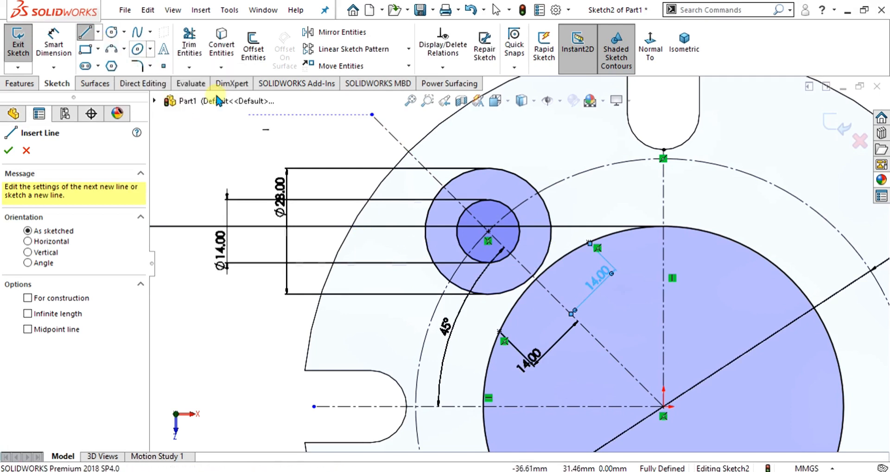
pyautogui.click(449, 284)
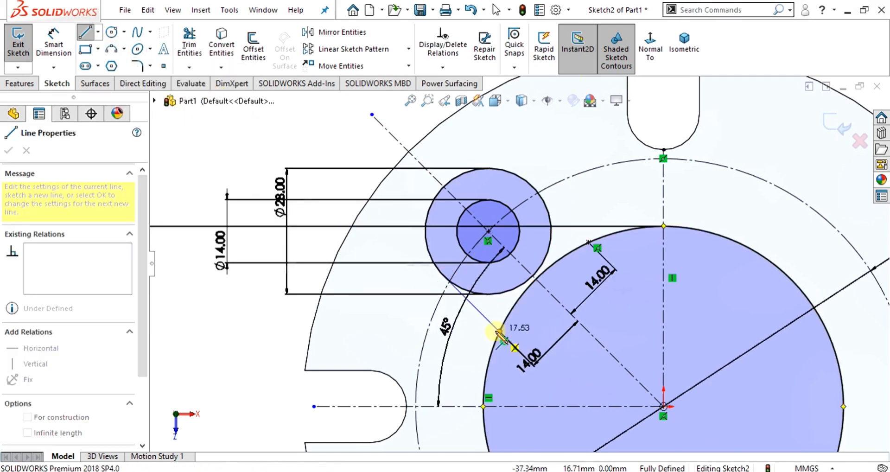
pyautogui.click(500, 331)
pyautogui.press('Escape')
pyautogui.press('Escape')
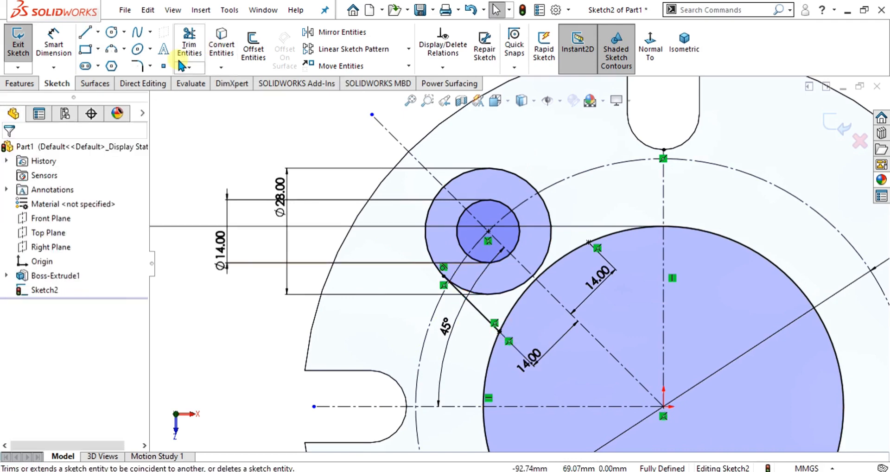
# Step: Sketch a line tangent to the upper side of the 28 mm circle, ending at the upper point on the 80 mm circle
pyautogui.click(85, 32)
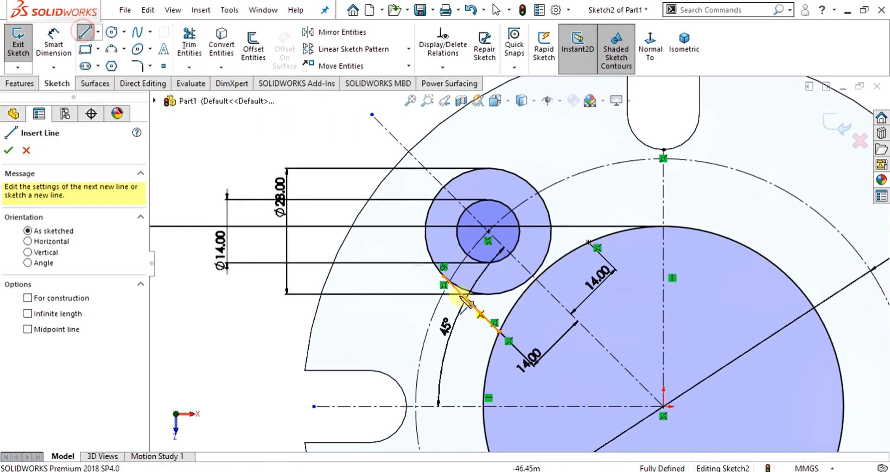
pyautogui.click(541, 197)
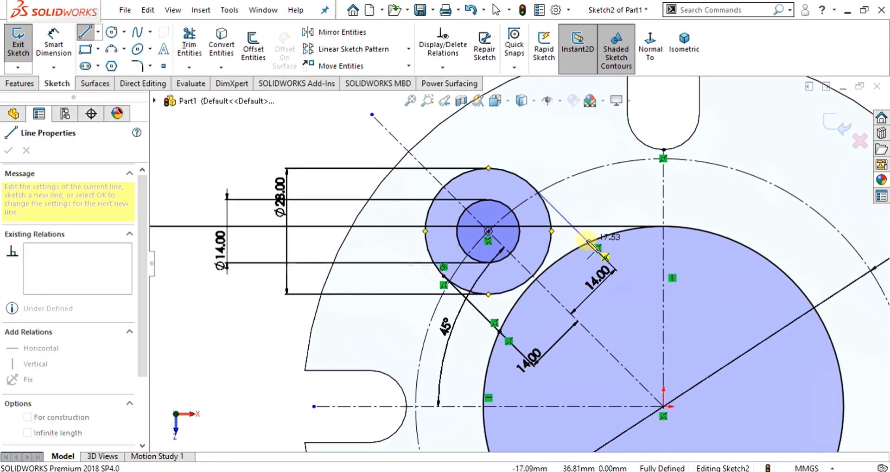
pyautogui.click(588, 242)
pyautogui.press('Escape')
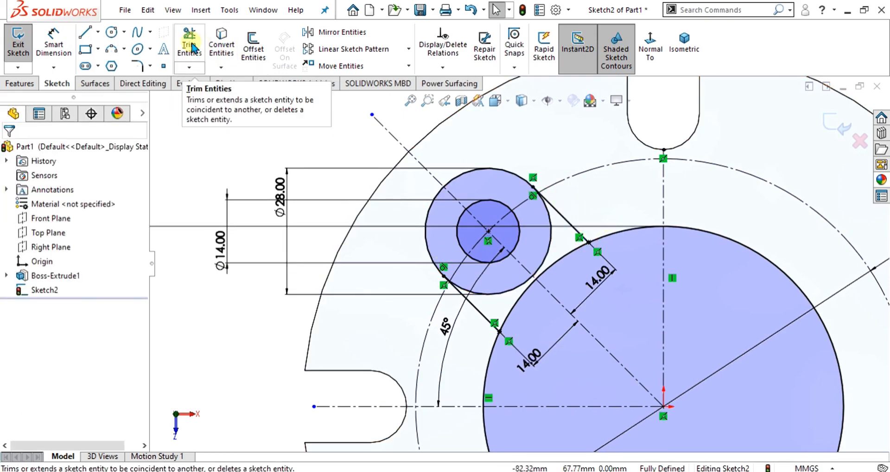
# Step: Power trim the inner part of the 28 mm circle between the two tangent lines, including the small leftover arcs at both tangent points
pyautogui.click(194, 47)
pyautogui.scroll(3, 471, 269)
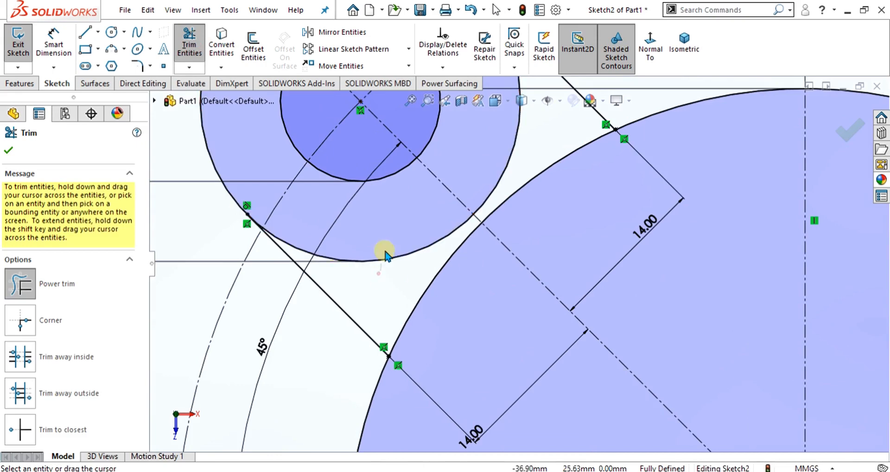
pyautogui.moveTo(385, 251); pyautogui.dragTo(443, 221)
pyautogui.scroll(8, 338, 222)
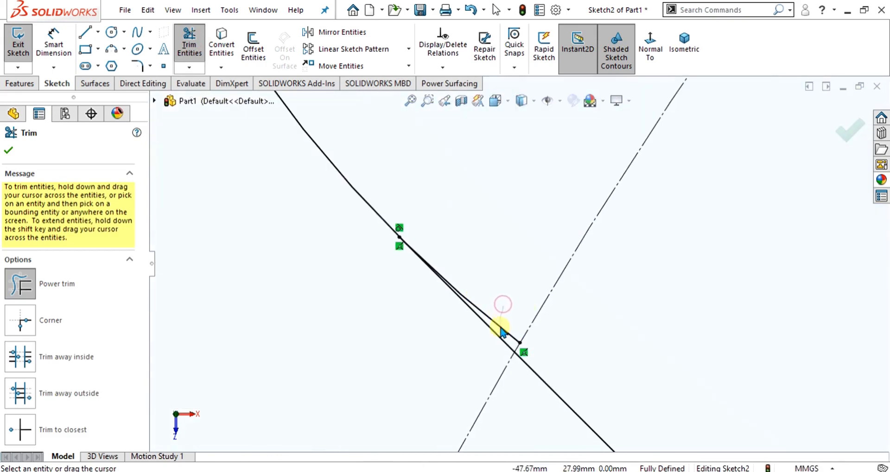
pyautogui.moveTo(502, 332); pyautogui.dragTo(501, 333)
pyautogui.scroll(-10, 640, 278)
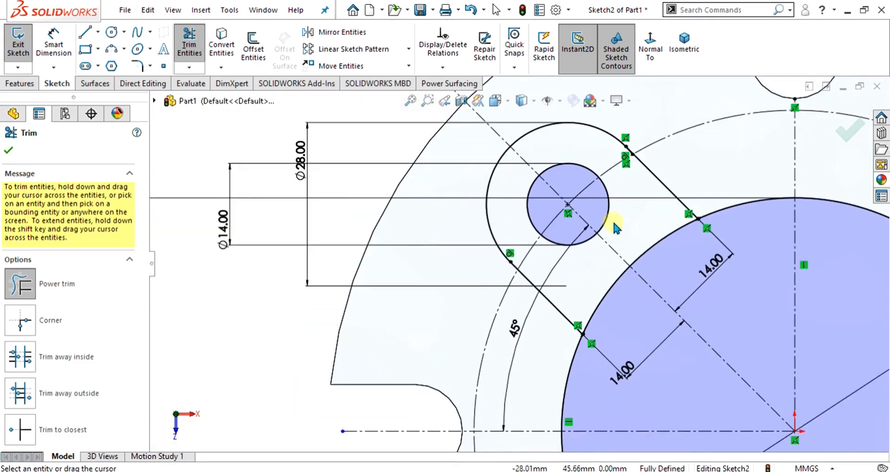
pyautogui.scroll(6, 605, 180)
pyautogui.moveTo(397, 347); pyautogui.dragTo(418, 353)
pyautogui.scroll(-10, 542, 304)
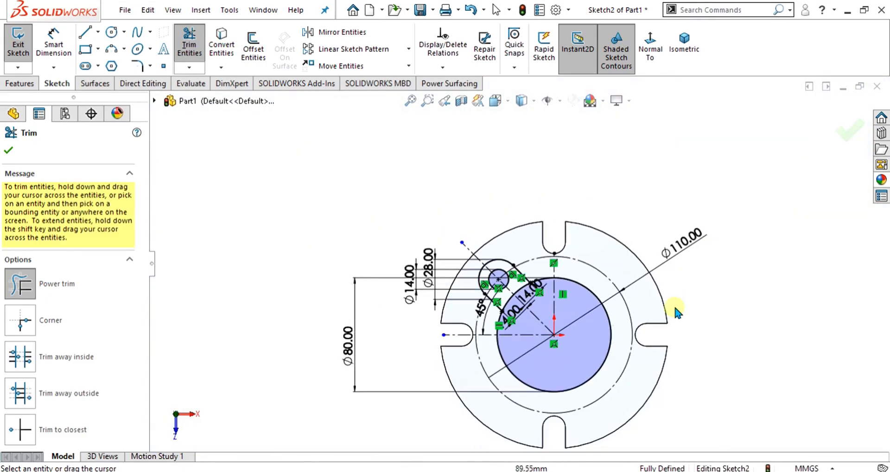
pyautogui.scroll(6, 515, 301)
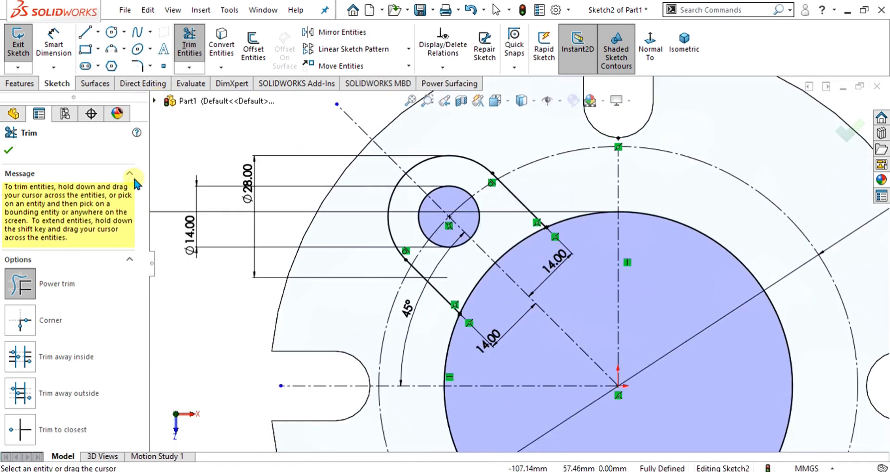
pyautogui.click(10, 150)
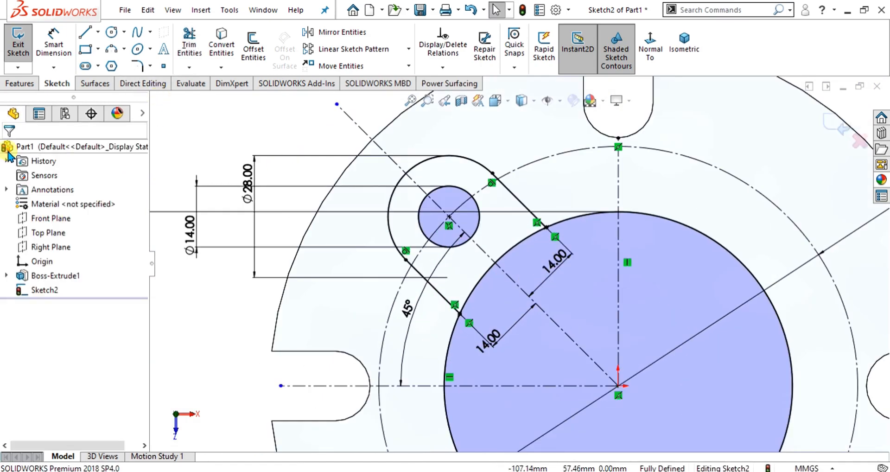
# Step: Start a circular sketch pattern about the origin with 4 equally spaced instances over 360°, and clear the entities to pattern
pyautogui.click(407, 49)
pyautogui.click(394, 82)
pyautogui.scroll(-5, 461, 232)
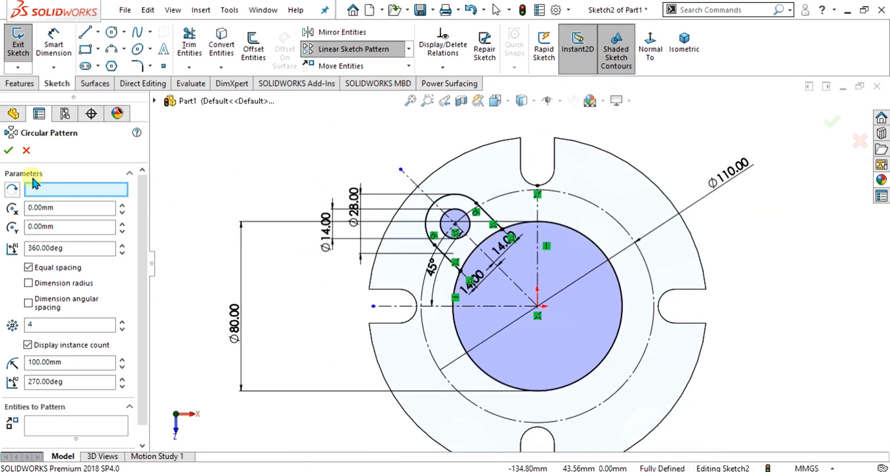
pyautogui.click(568, 226)
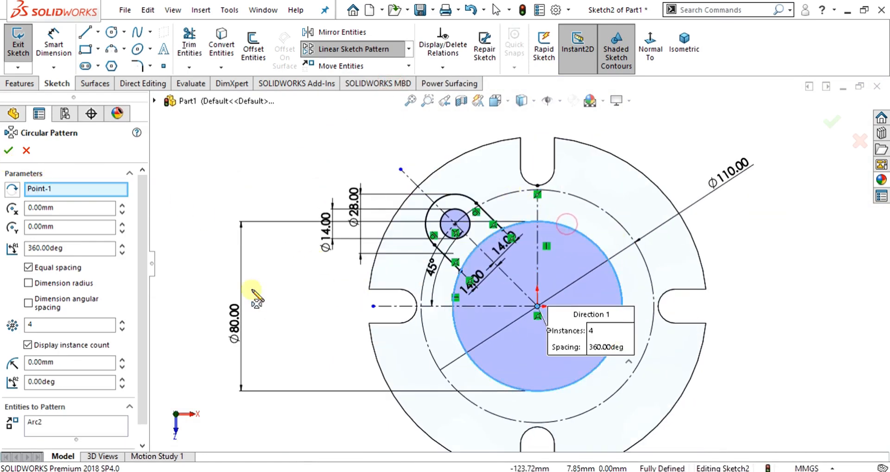
pyautogui.scroll(-1, 148, 228)
pyautogui.rightClick(56, 409)
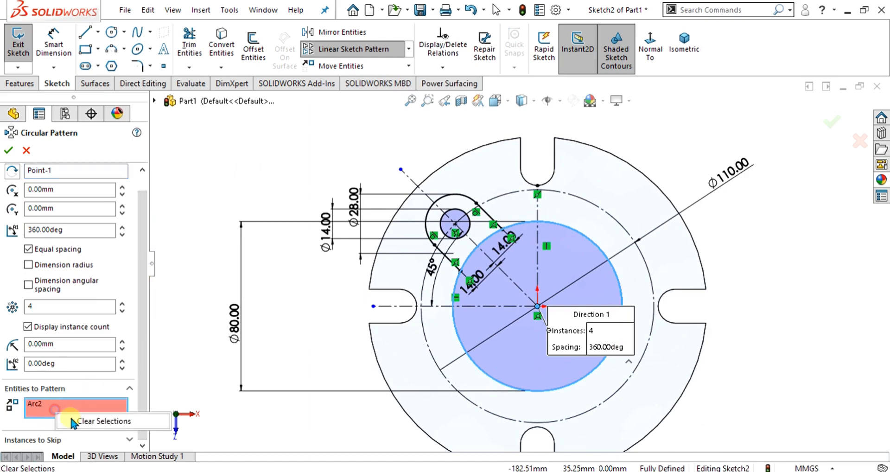
pyautogui.click(93, 419)
# Step: Add both tangent lines, the 28 mm outer arc and the 14 mm hole circle to the circular pattern, accept it and exit the sketch
pyautogui.scroll(-6, 480, 277)
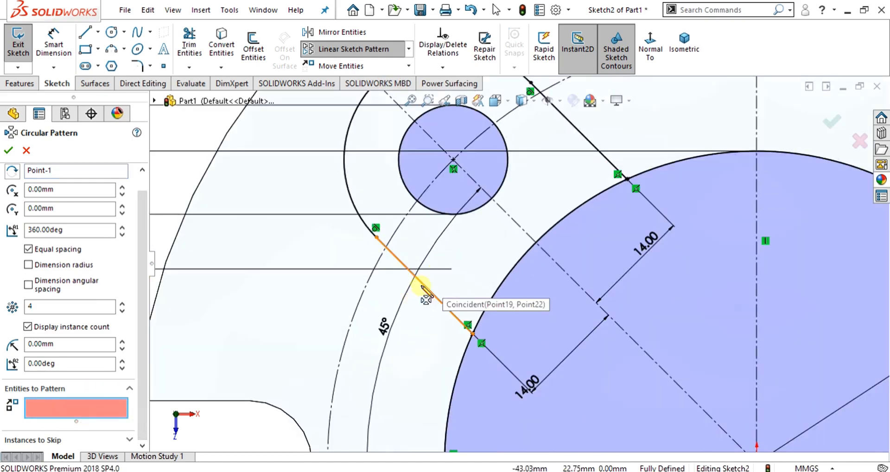
pyautogui.click(421, 286)
pyautogui.click(594, 153)
pyautogui.scroll(3, 529, 188)
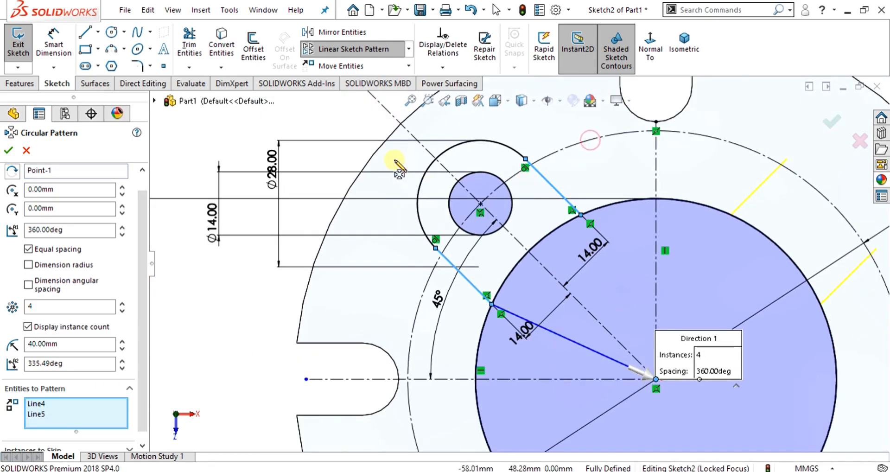
pyautogui.click(431, 171)
pyautogui.scroll(3, 651, 284)
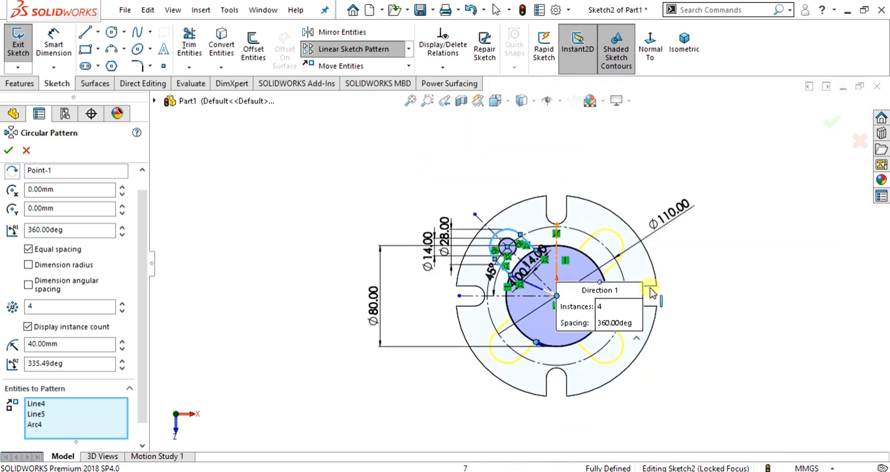
pyautogui.click(510, 250)
pyautogui.scroll(-6, 598, 341)
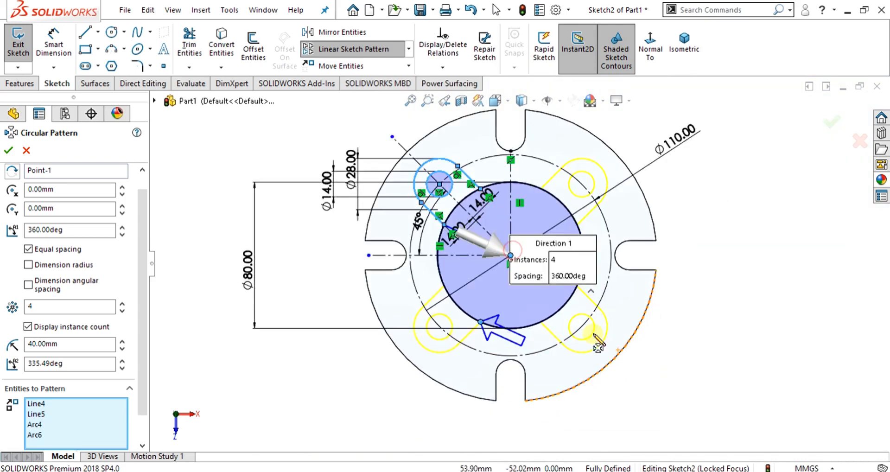
pyautogui.scroll(5, 552, 311)
pyautogui.scroll(-5, 494, 212)
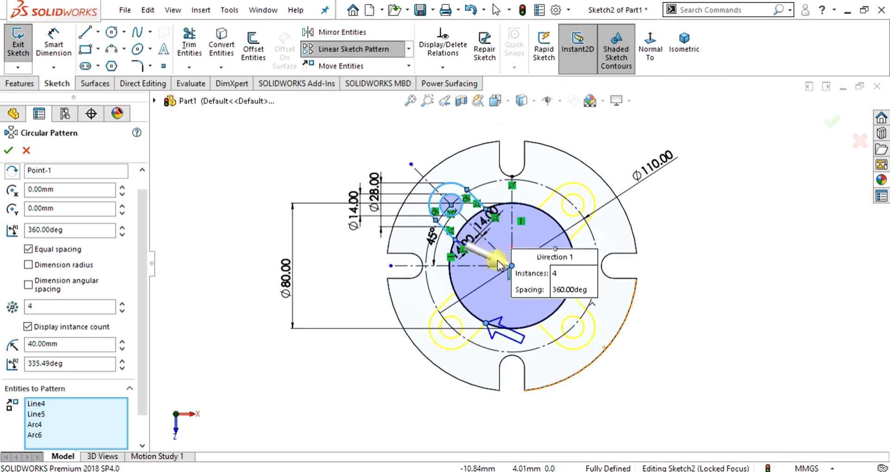
pyautogui.click(10, 149)
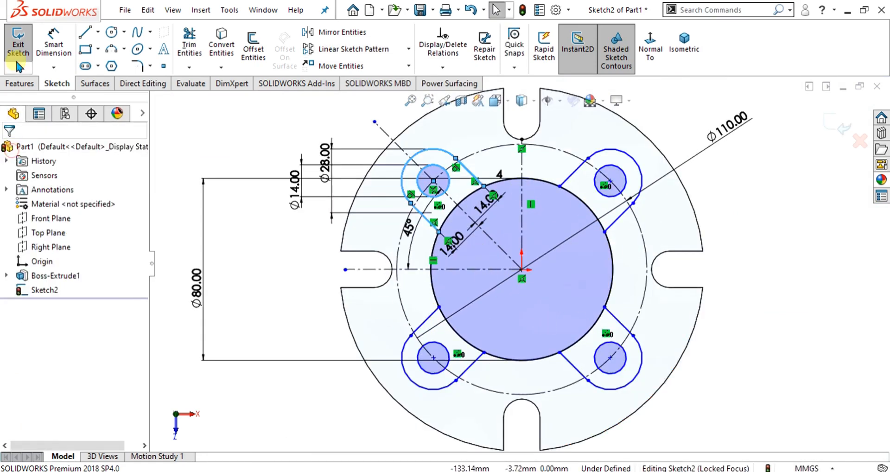
pyautogui.click(18, 54)
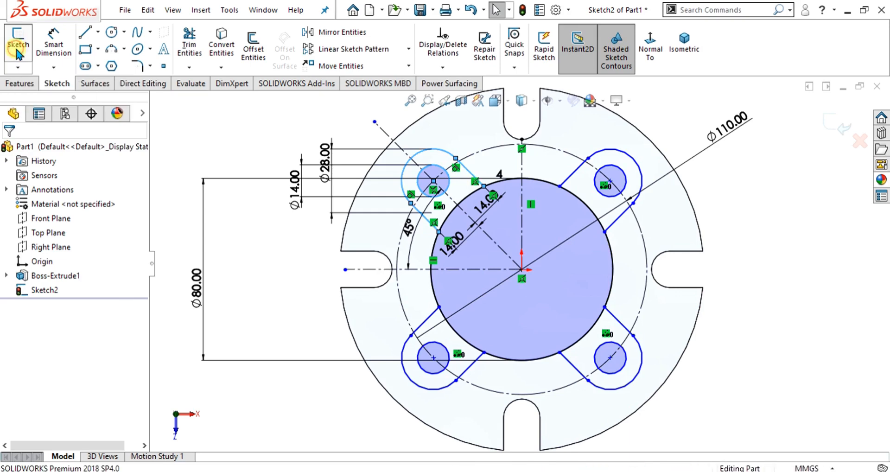
# Step: Switch to the practice drawing in Adobe Acrobat Reader and check the lug and boss height dimensions in the section view
pyautogui.click(560, 470)
pyautogui.scroll(-1, 155, 352)
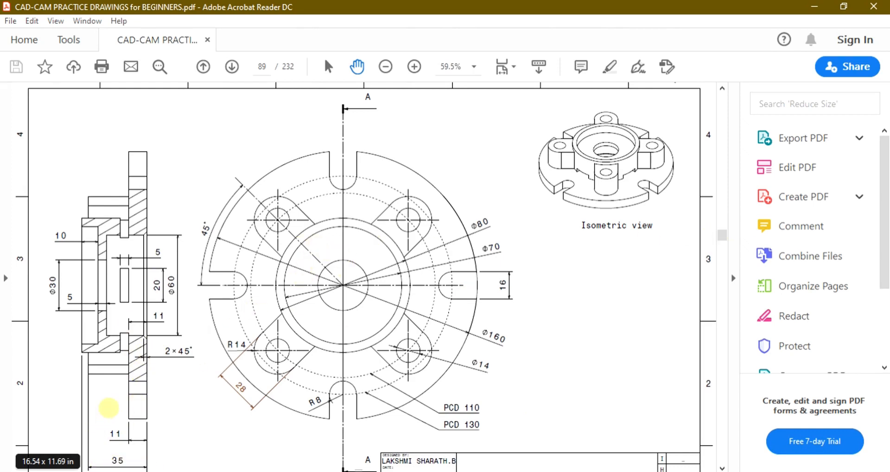
pyautogui.scroll(-1, 109, 407)
pyautogui.scroll(-1, 109, 405)
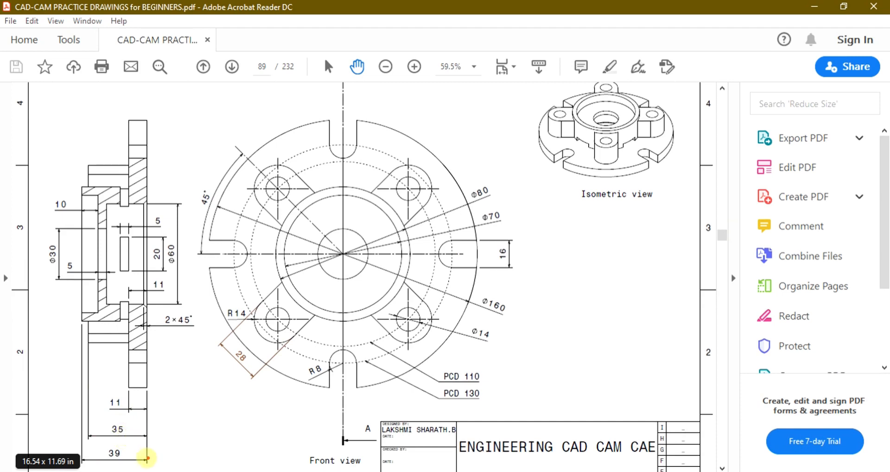
pyautogui.moveTo(146, 458)
pyautogui.mouseDown()
pyautogui.moveTo(91, 451)
pyautogui.moveTo(132, 443)
pyautogui.mouseUp()
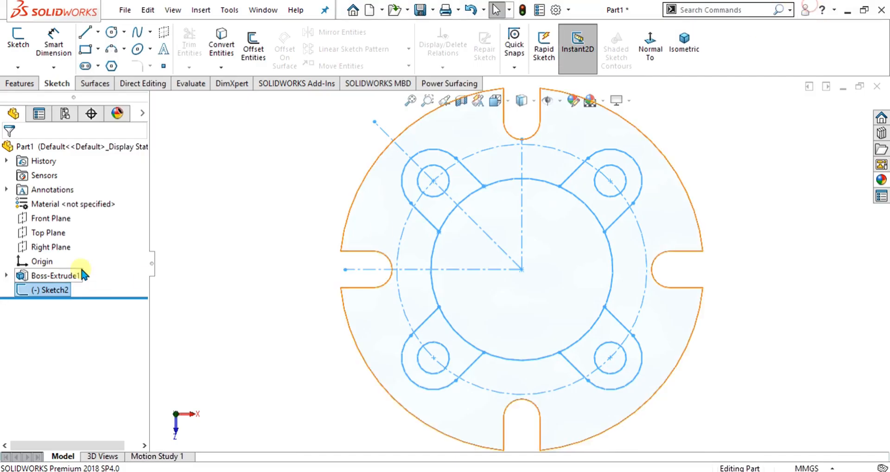
# Step: Start a boss extrusion of the lug sketch in SOLIDWORKS, choosing the four lug regions around the holes as contours
pyautogui.click(20, 83)
pyautogui.click(22, 49)
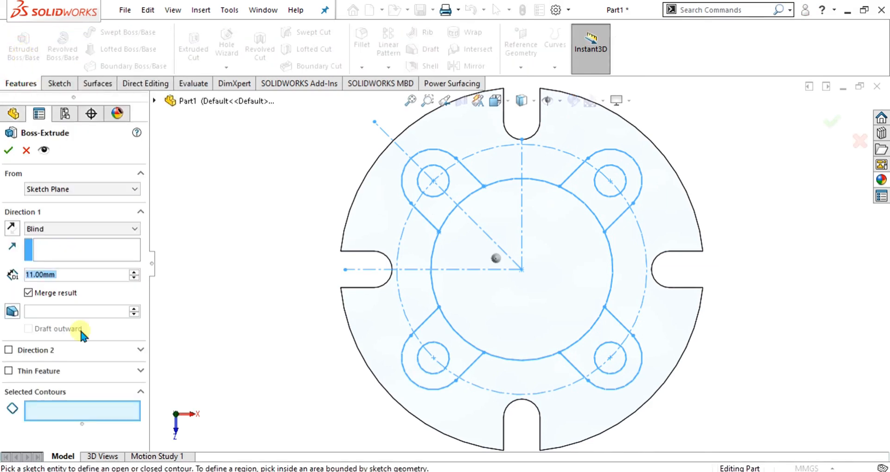
pyautogui.click(463, 179)
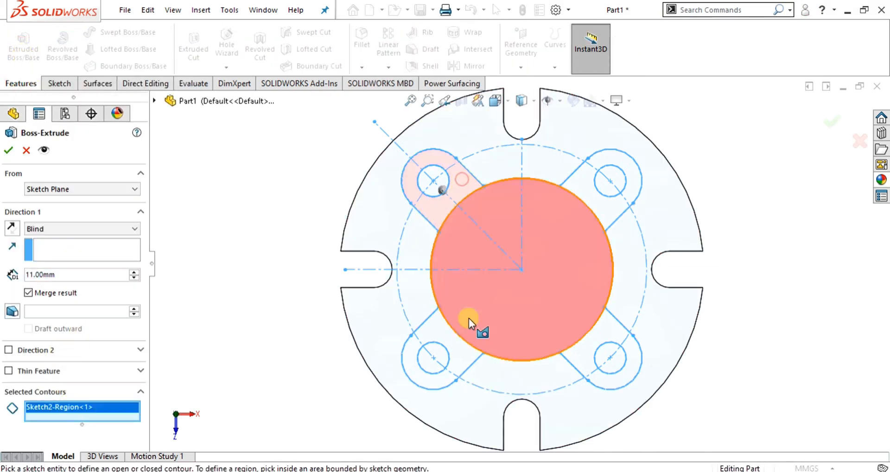
pyautogui.click(459, 358)
pyautogui.click(611, 338)
pyautogui.click(597, 202)
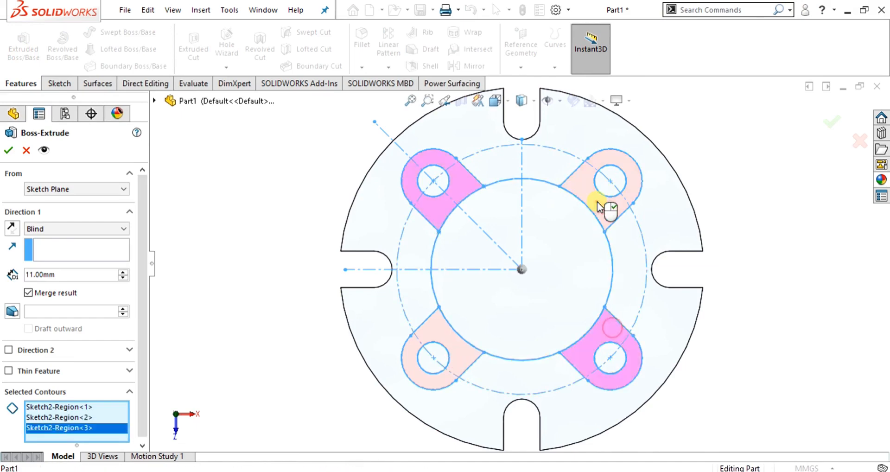
pyautogui.press('z')
pyautogui.moveTo(595, 279); pyautogui.dragTo(549, 291, button='middle')
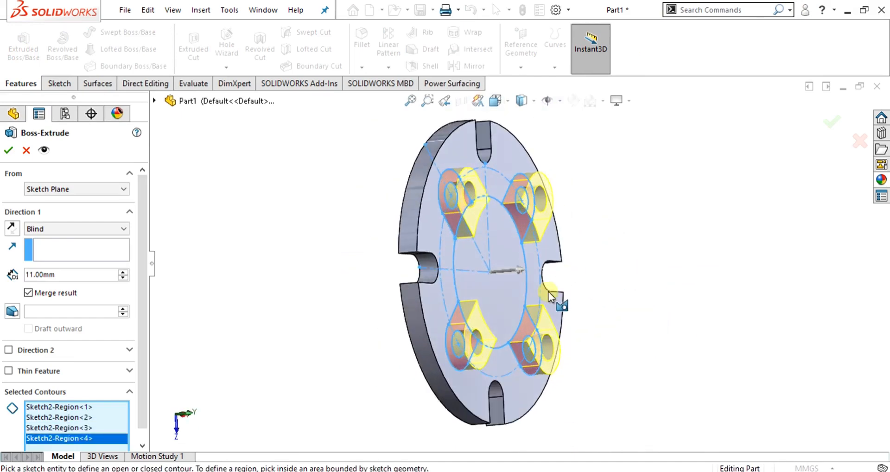
# Step: Set the lugs' blind extrusion depth to 35 mm and accept the feature
pyautogui.click(67, 275)
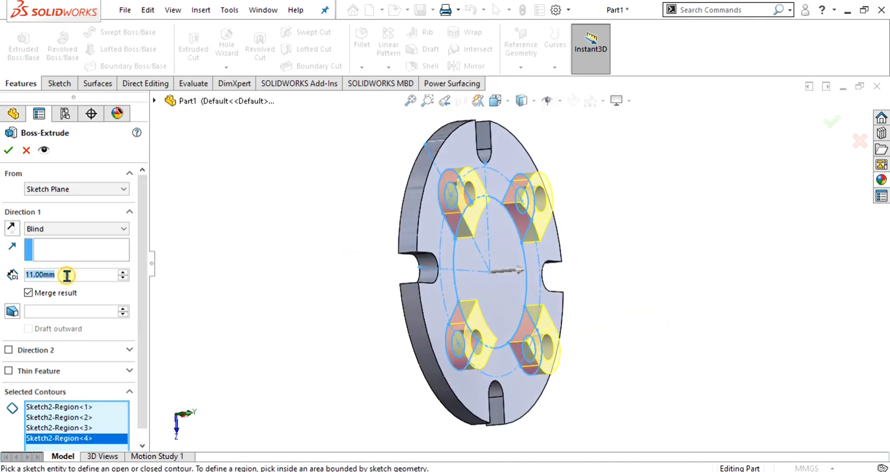
pyautogui.write('35')
pyautogui.press('Return')
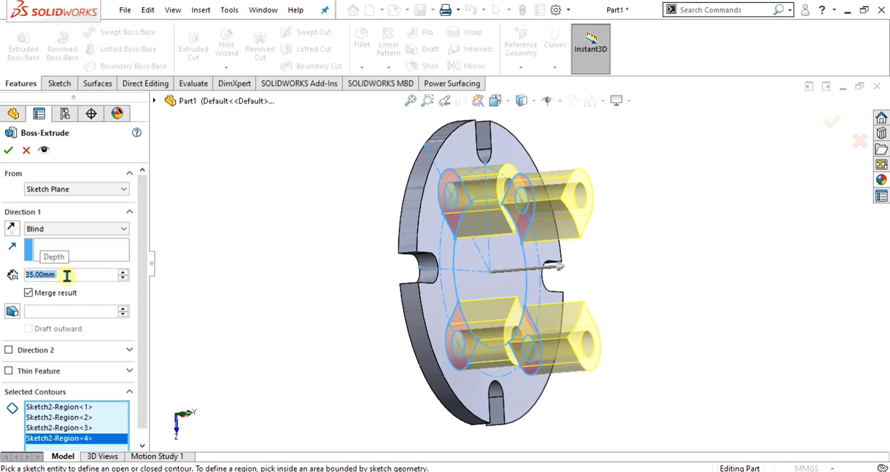
pyautogui.click(9, 151)
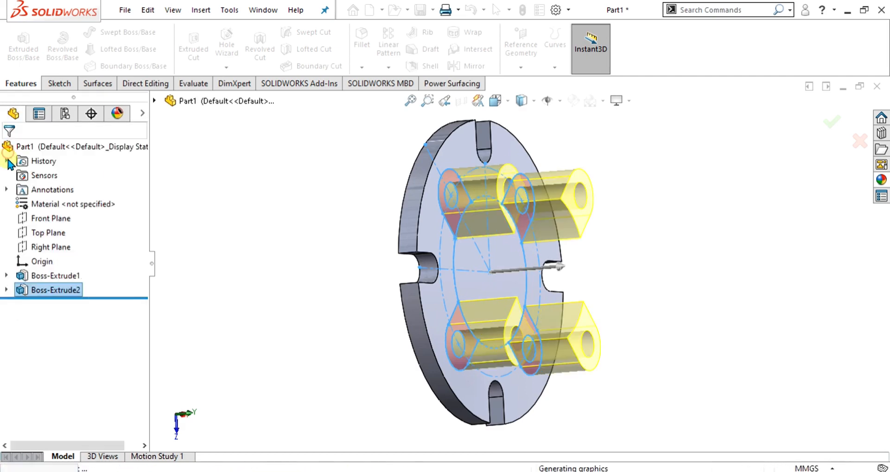
# Step: Expand the lug extrusion in the feature tree and show its sketch in the model
pyautogui.click(6, 290)
pyautogui.rightClick(63, 302)
pyautogui.click(248, 226)
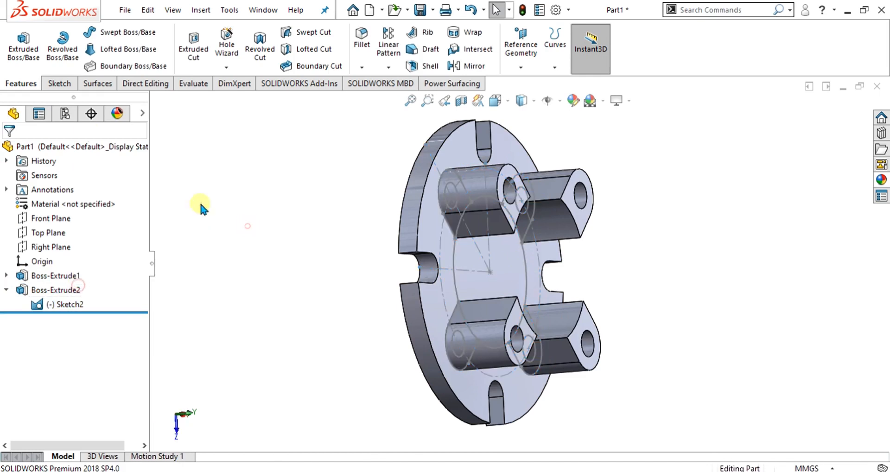
# Step: Extrude the 80 mm central circle of the shown sketch 39 mm as a blind boss merged with the flange
pyautogui.click(13, 55)
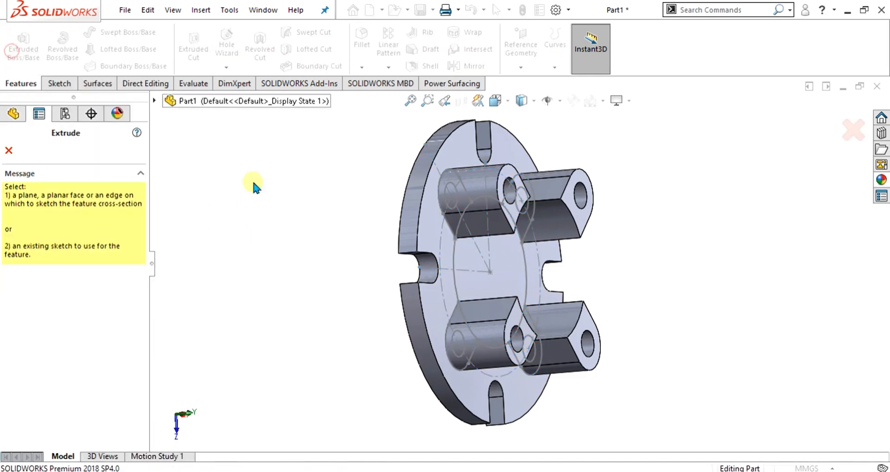
pyautogui.click(454, 277)
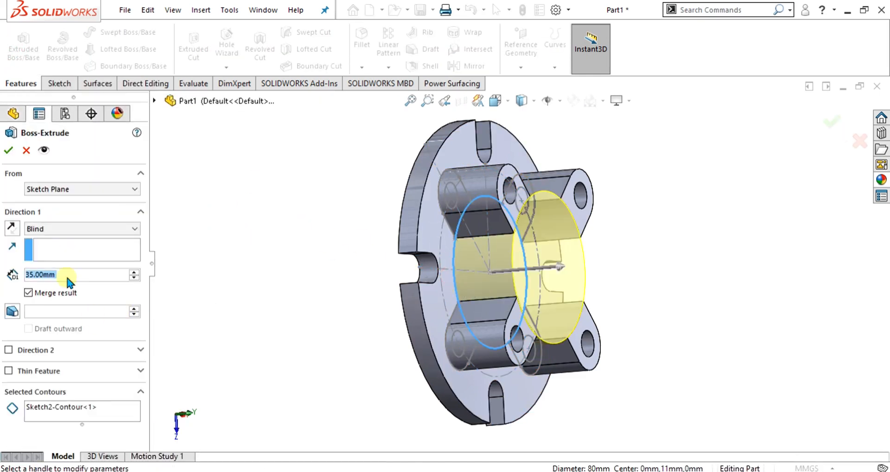
pyautogui.write('39')
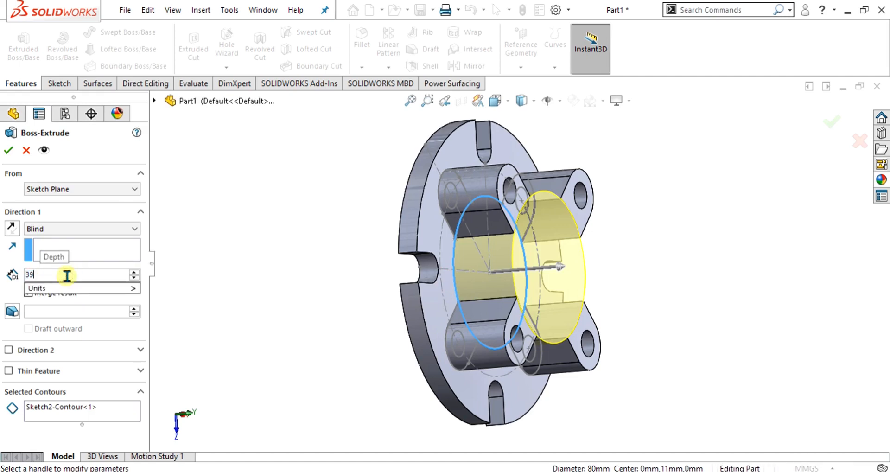
pyautogui.press('Return')
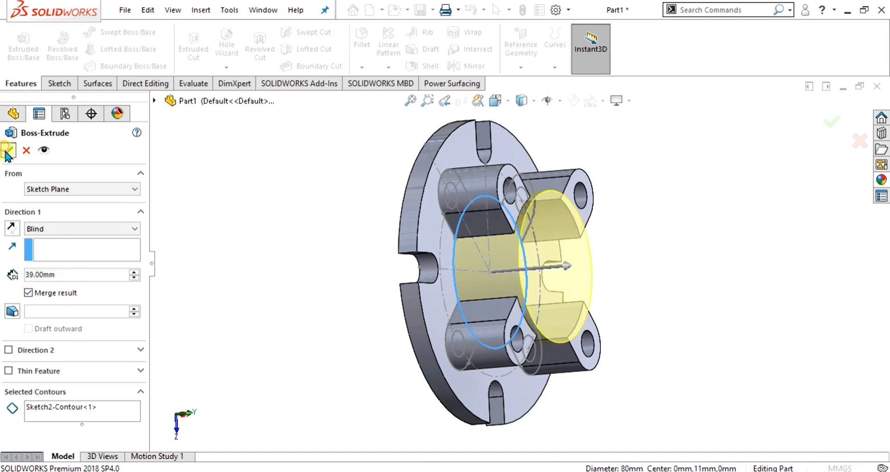
pyautogui.click(8, 150)
pyautogui.moveTo(622, 348)
pyautogui.mouseDown(button='middle')
pyautogui.moveTo(566, 292)
pyautogui.moveTo(590, 216)
pyautogui.moveTo(618, 261)
pyautogui.moveTo(568, 353)
pyautogui.mouseUp(button='middle')
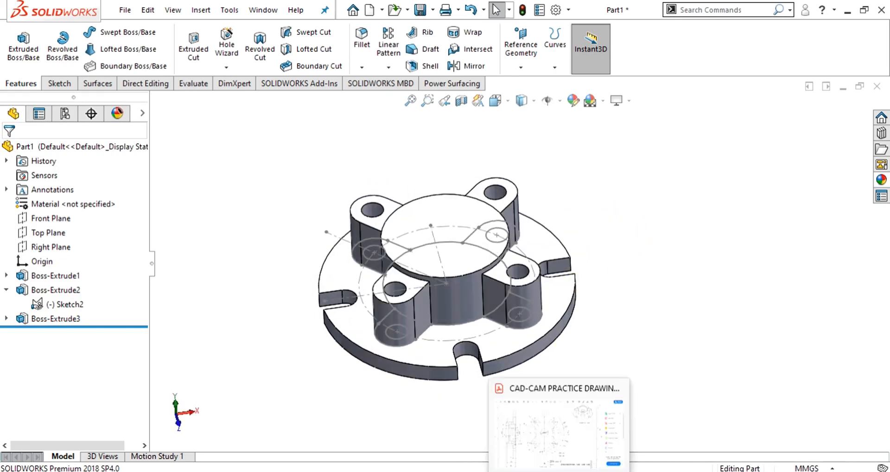
# Step: Examine the rectangular side opening in the practice drawing's isometric and section views, including its size and position, and return to SOLIDWORKS
pyautogui.click(561, 468)
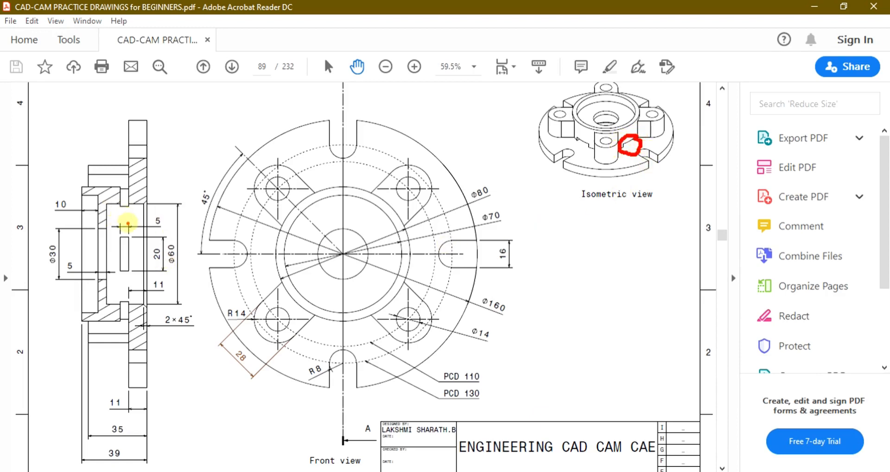
pyautogui.moveTo(121, 227)
pyautogui.mouseDown()
pyautogui.moveTo(120, 273)
pyautogui.moveTo(135, 236)
pyautogui.mouseUp()
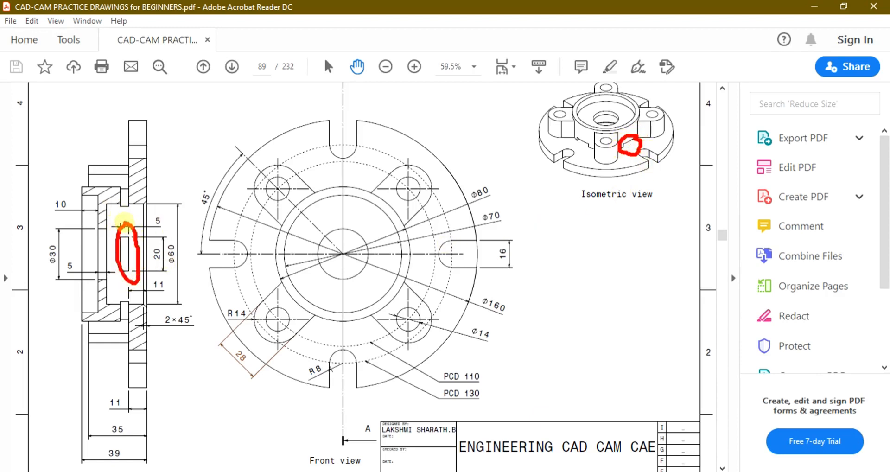
pyautogui.press('Escape')
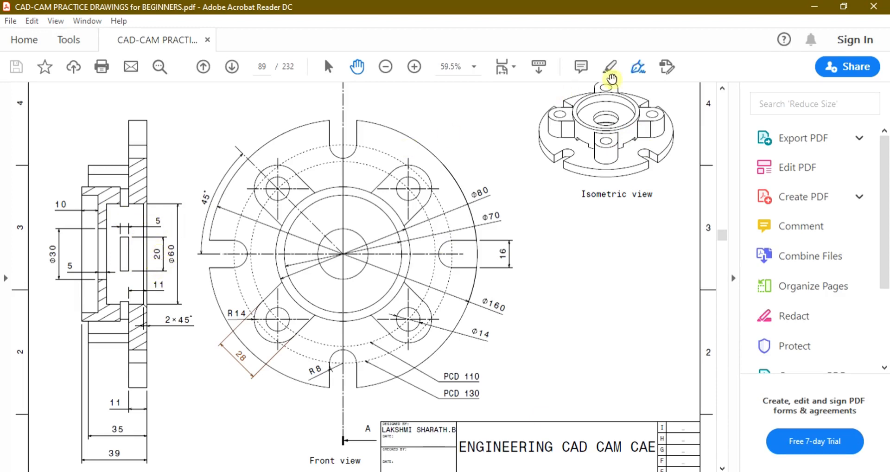
pyautogui.click(816, 6)
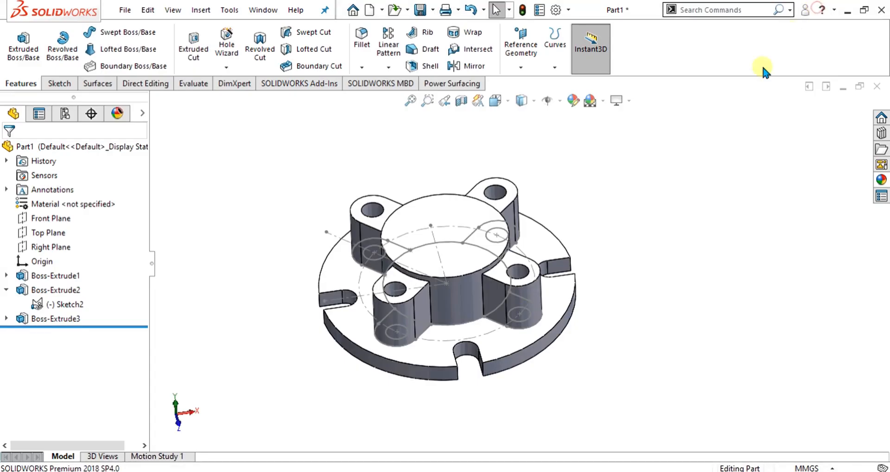
# Step: Start a new sketch on the Right Plane and view it face-on
pyautogui.click(61, 247)
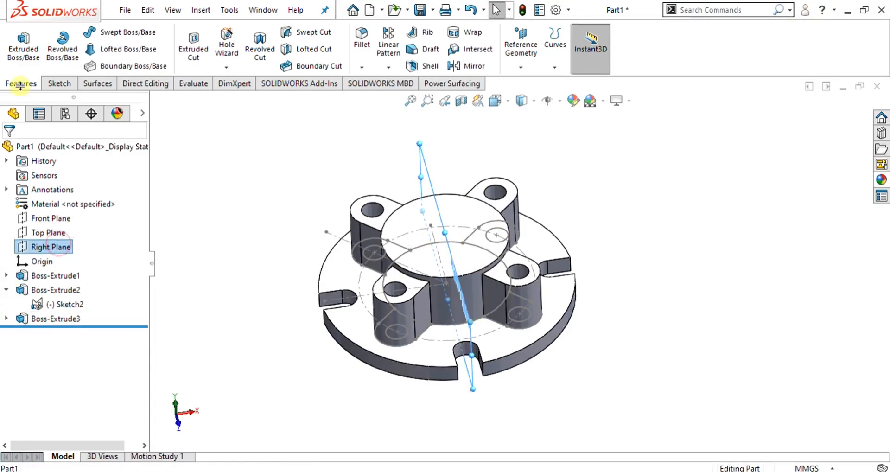
pyautogui.click(57, 84)
pyautogui.click(18, 47)
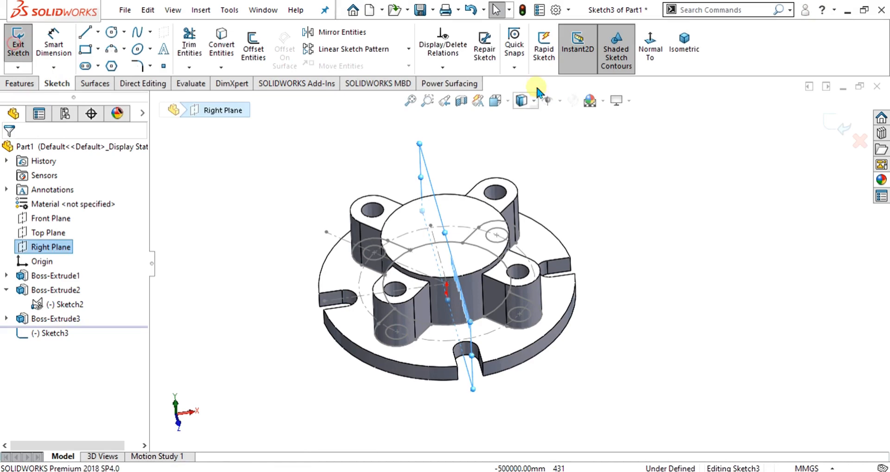
pyautogui.click(650, 46)
pyautogui.scroll(3, 571, 276)
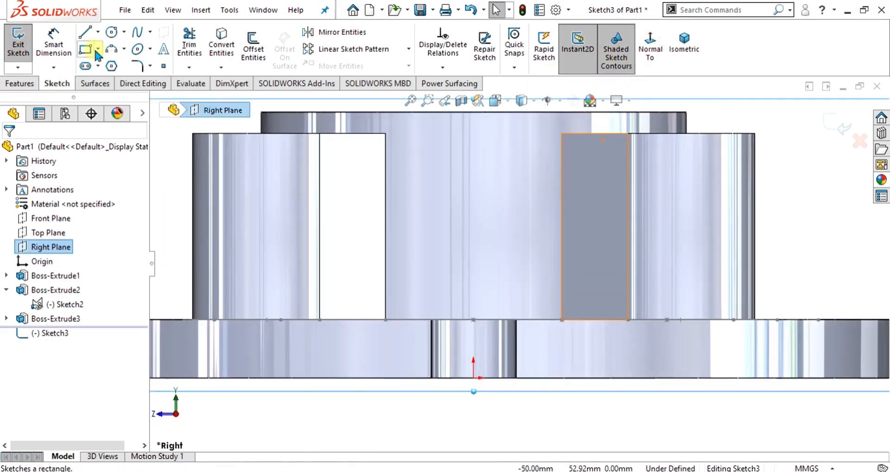
# Step: Sketch a vertical centerline from the midpoint of the central boss's top edge down to the flange's upper face
pyautogui.click(98, 32)
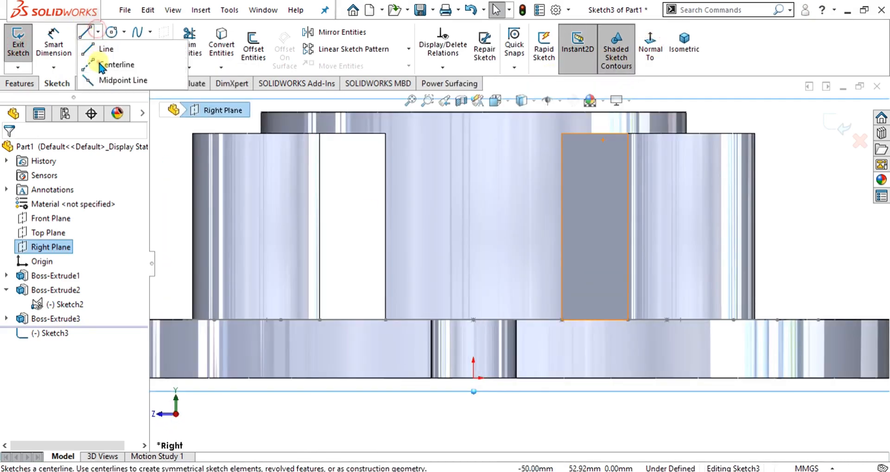
pyautogui.click(135, 62)
pyautogui.press('z')
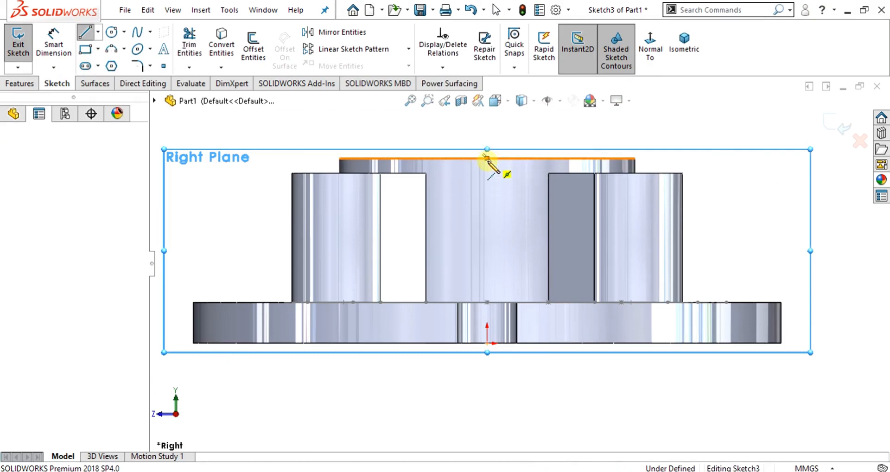
pyautogui.click(487, 158)
pyautogui.click(488, 302)
pyautogui.press('Escape')
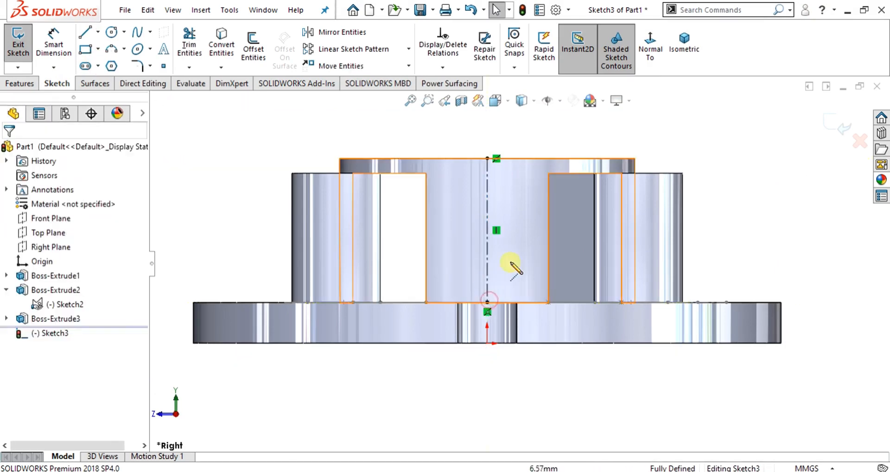
# Step: Sketch a corner rectangle about 16 mm wide and 5.5 mm high across the centerline, with its base on the flange's upper face
pyautogui.scroll(3, 509, 269)
pyautogui.click(86, 48)
pyautogui.scroll(-2, 510, 265)
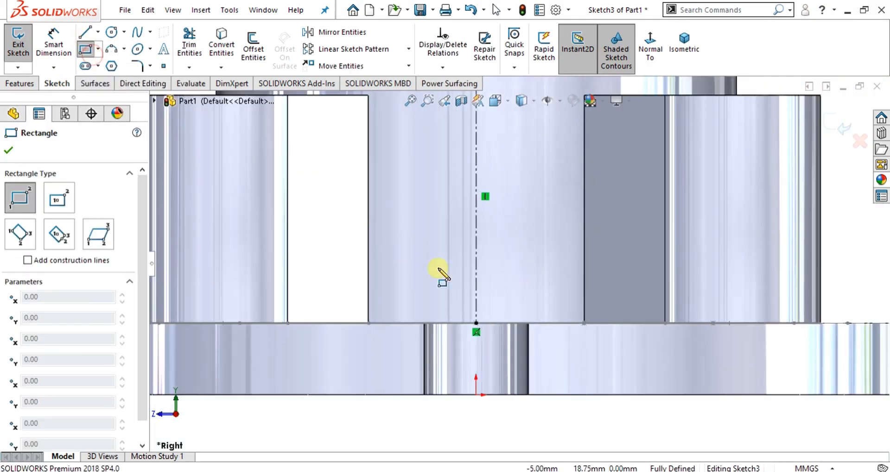
pyautogui.click(441, 323)
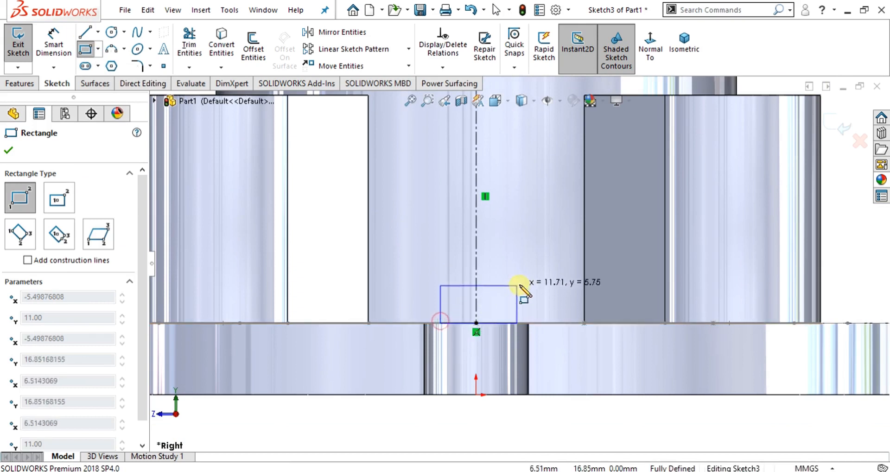
pyautogui.click(547, 287)
# Step: Dimension the rectangle 20 mm wide and 5 mm high
pyautogui.click(54, 46)
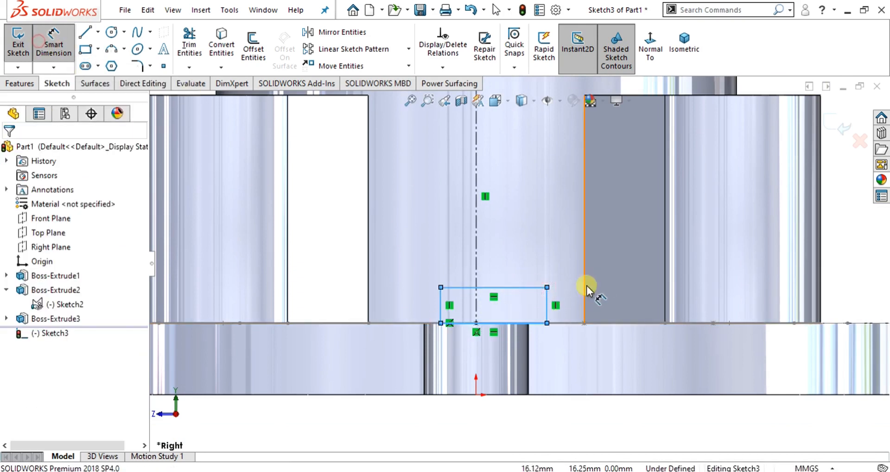
pyautogui.click(534, 287)
pyautogui.click(526, 246)
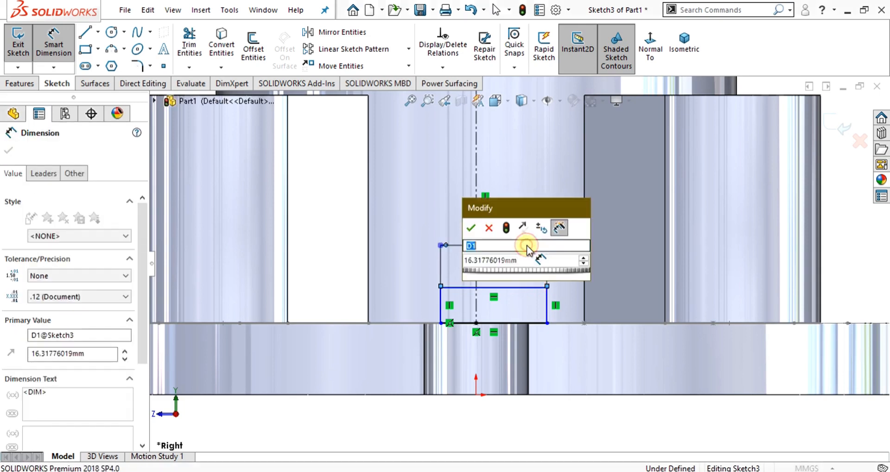
pyautogui.write('20')
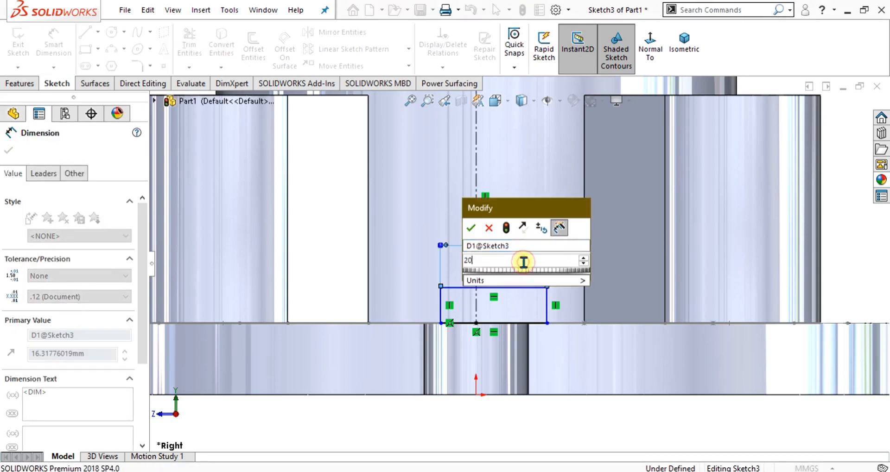
pyautogui.press('Return')
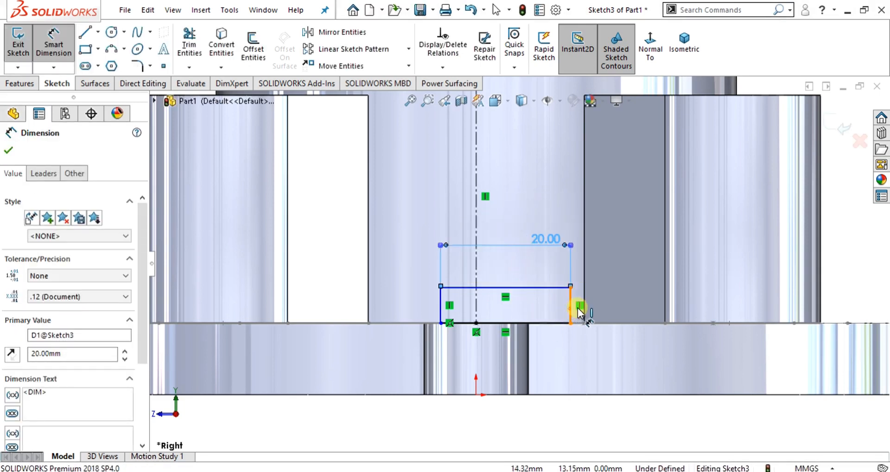
pyautogui.click(571, 307)
pyautogui.click(600, 293)
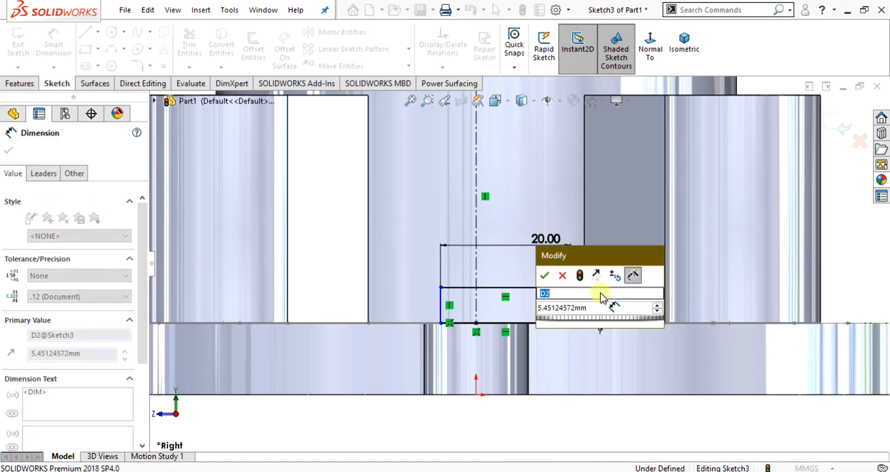
pyautogui.write('5')
pyautogui.press('Return')
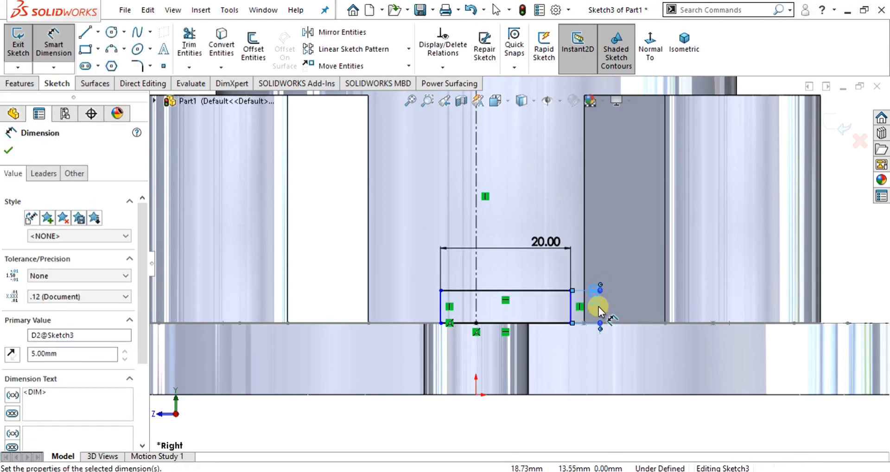
pyautogui.press('Escape')
# Step: Center the rectangle by making the midpoint of its upper edge coincident with the vertical centerline
pyautogui.scroll(-2, 520, 279)
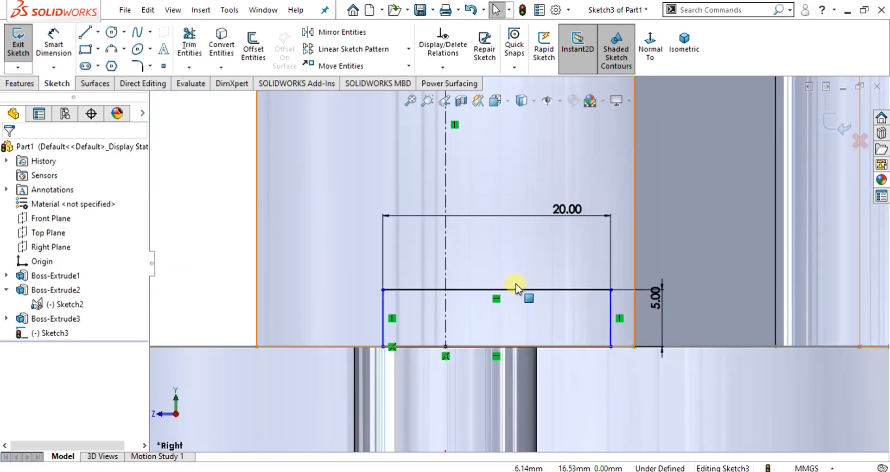
pyautogui.click(514, 291)
pyautogui.rightClick(513, 292)
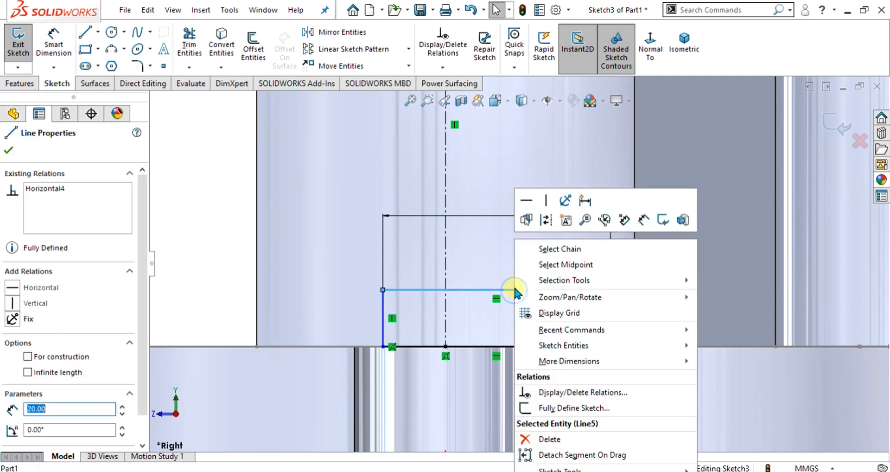
pyautogui.click(568, 270)
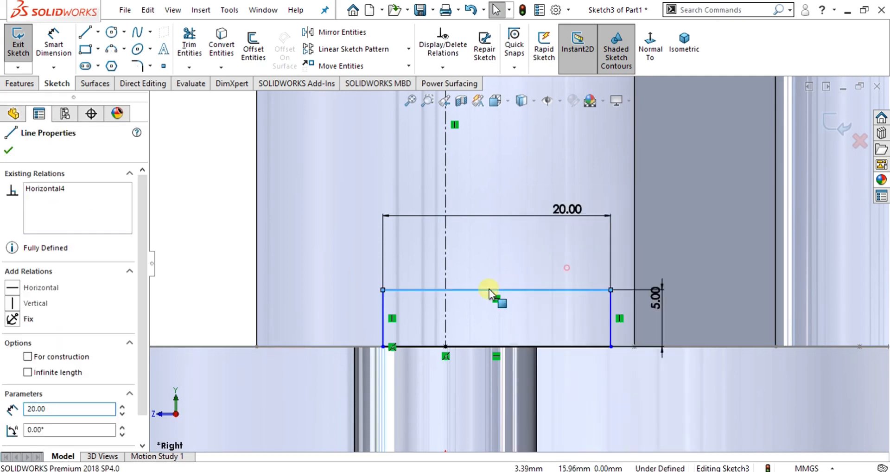
pyautogui.keyDown('ctrl'); pyautogui.click(448, 266); pyautogui.keyUp('ctrl')
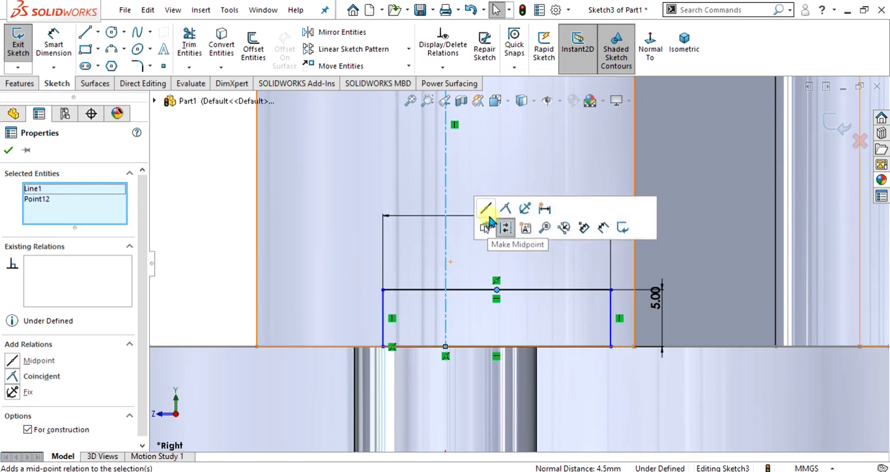
pyautogui.click(505, 209)
pyautogui.scroll(4, 469, 297)
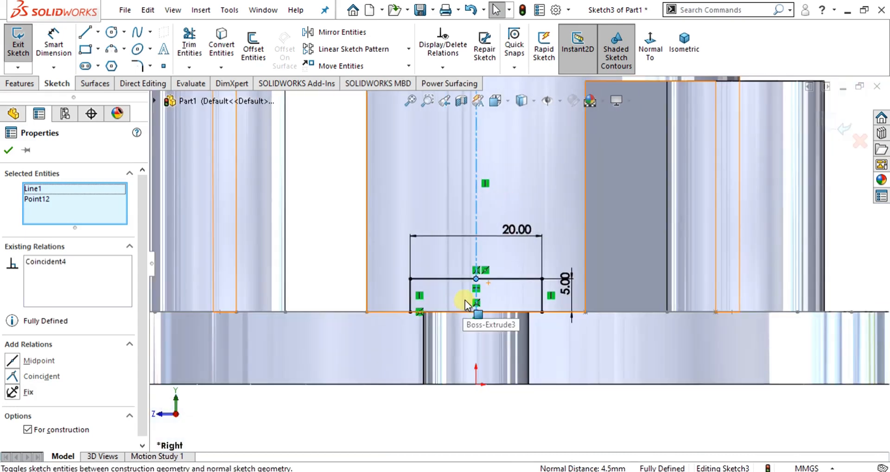
pyautogui.scroll(1, 478, 291)
pyautogui.scroll(-1, 478, 291)
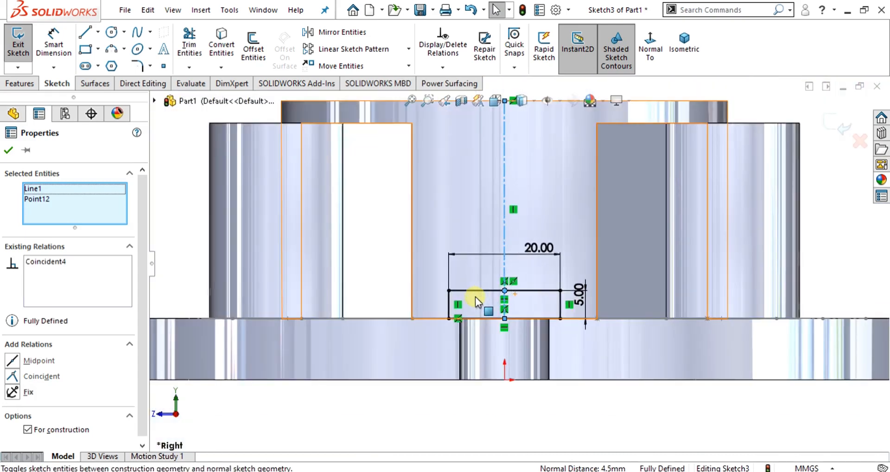
pyautogui.click(10, 151)
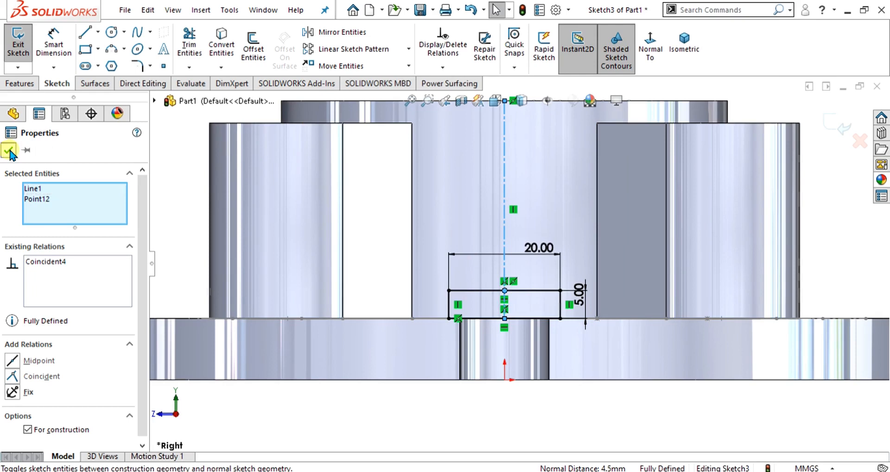
# Step: Finish the sketch and cut the rectangle through the central boss with an Extruded Cut set to Through All - Both
pyautogui.click(19, 44)
pyautogui.click(21, 84)
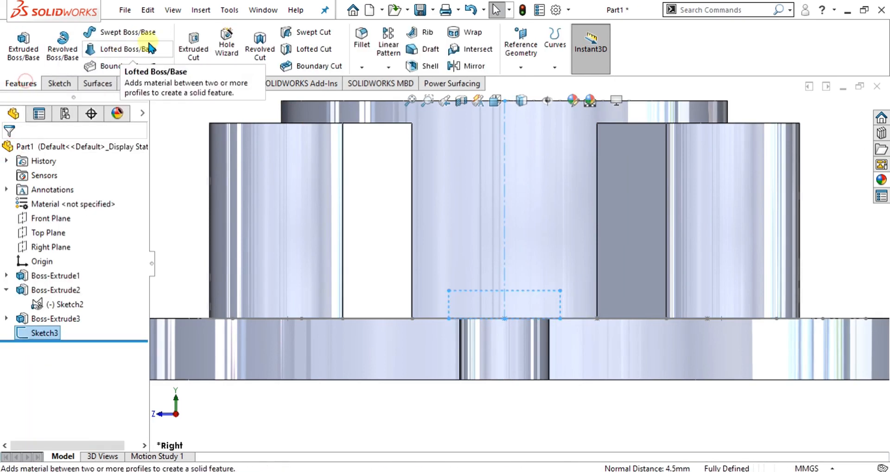
pyautogui.click(191, 44)
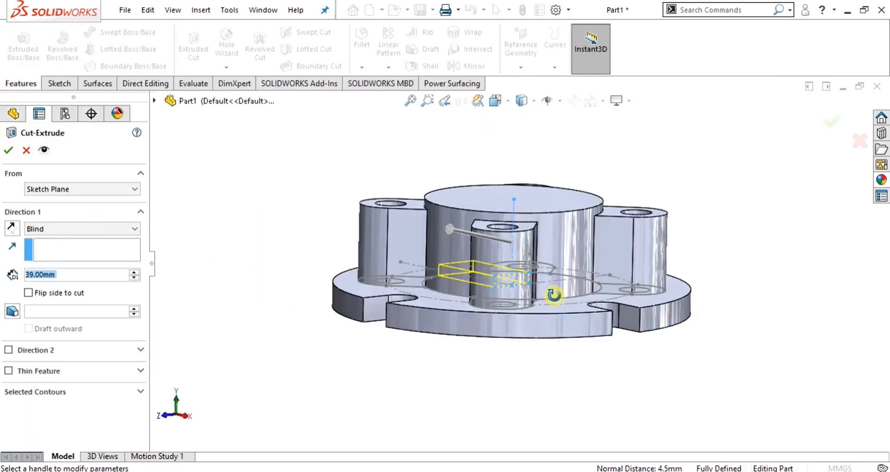
pyautogui.click(40, 229)
pyautogui.click(51, 254)
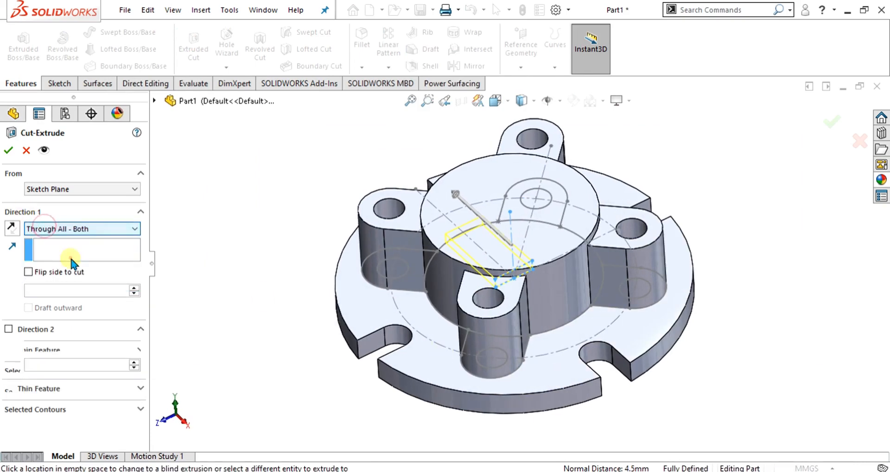
pyautogui.click(8, 150)
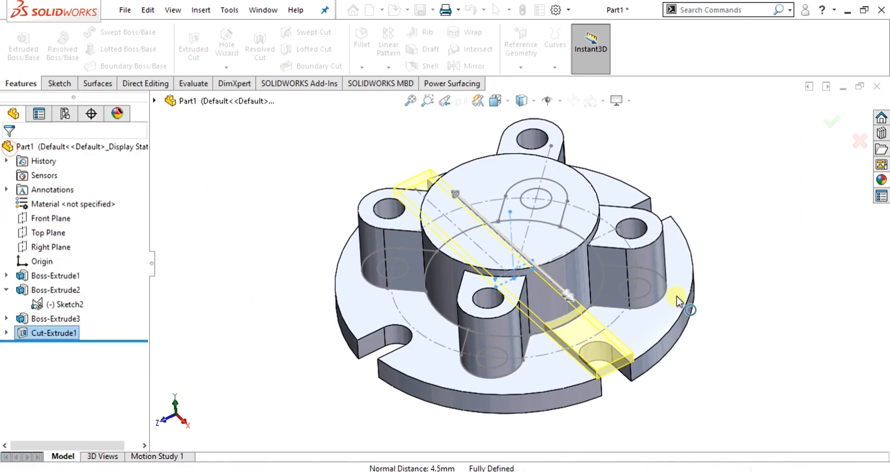
pyautogui.scroll(-5, 574, 341)
pyautogui.moveTo(574, 341); pyautogui.dragTo(579, 324, button='middle')
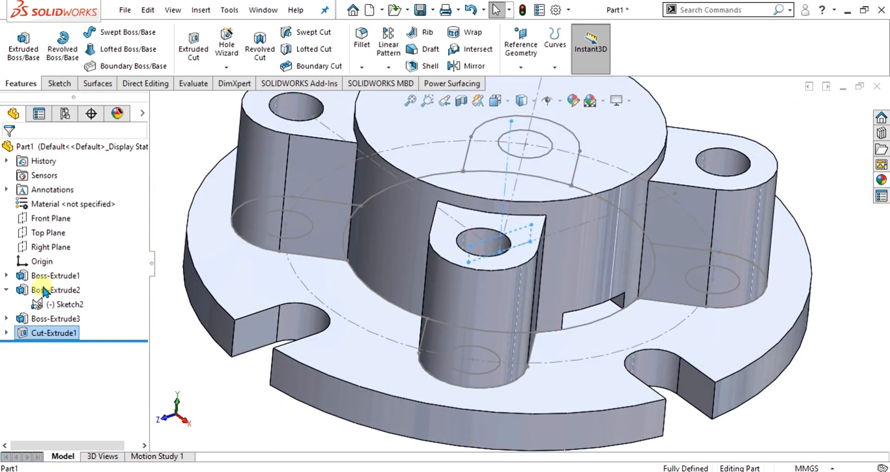
# Step: Circular-pattern the rectangular cut around the boss's top circular edge with 3 equally spaced instances over 180 degrees
pyautogui.click(389, 67)
pyautogui.click(389, 98)
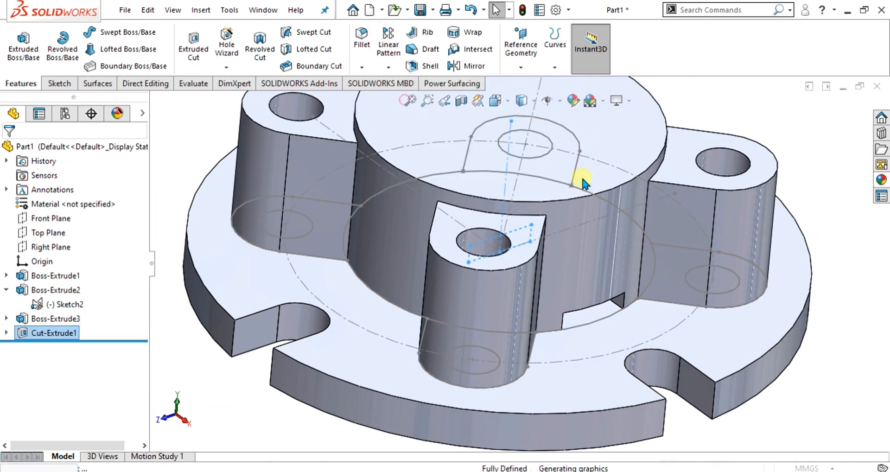
pyautogui.click(575, 199)
pyautogui.scroll(3, 575, 200)
pyautogui.moveTo(575, 200); pyautogui.dragTo(562, 316, button='middle')
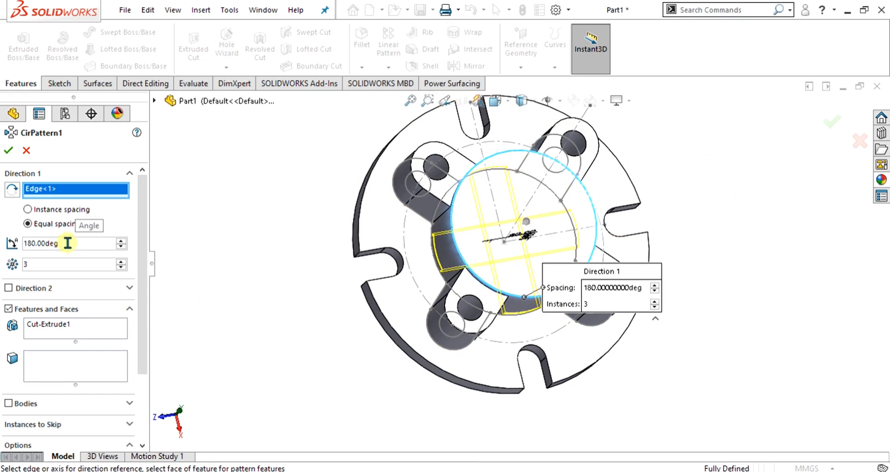
pyautogui.click(123, 268)
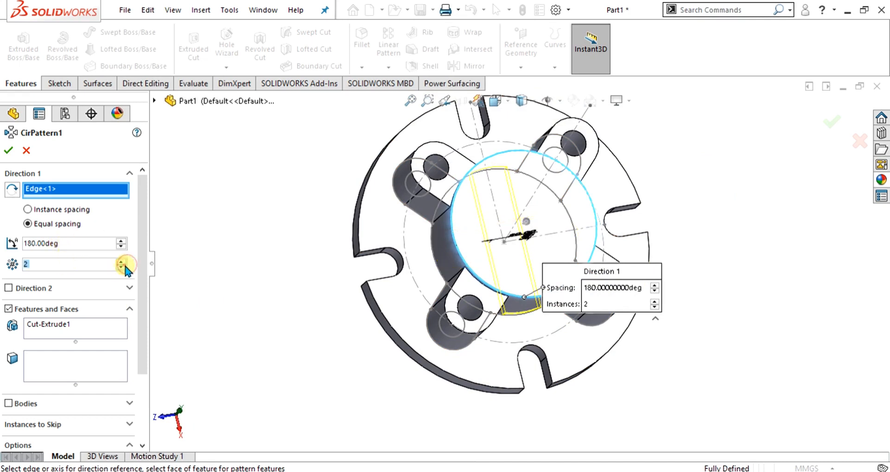
pyautogui.click(121, 262)
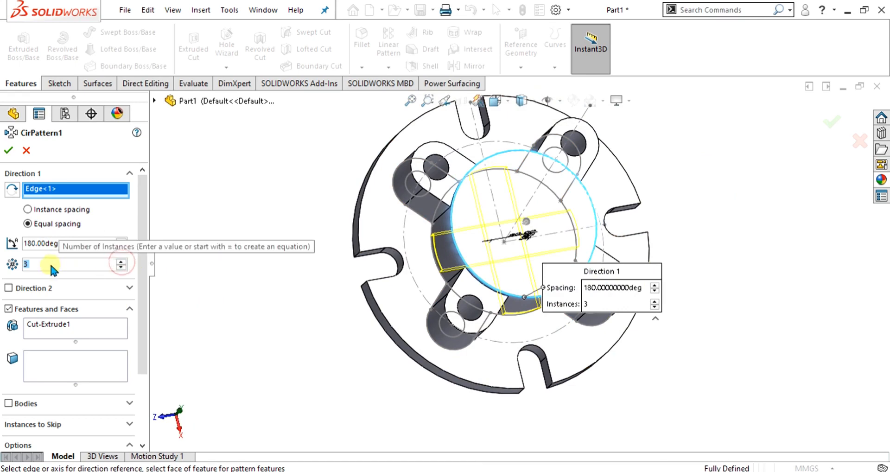
pyautogui.click(8, 151)
pyautogui.scroll(-5, 491, 222)
pyautogui.moveTo(491, 222); pyautogui.dragTo(563, 162, button='middle')
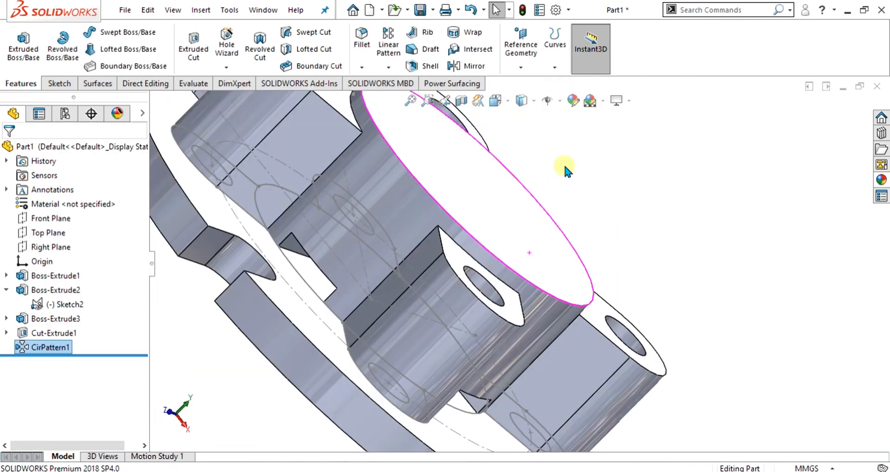
pyautogui.moveTo(587, 203); pyautogui.dragTo(480, 256, button='middle')
pyautogui.scroll(4, 480, 257)
pyautogui.scroll(-1, 547, 260)
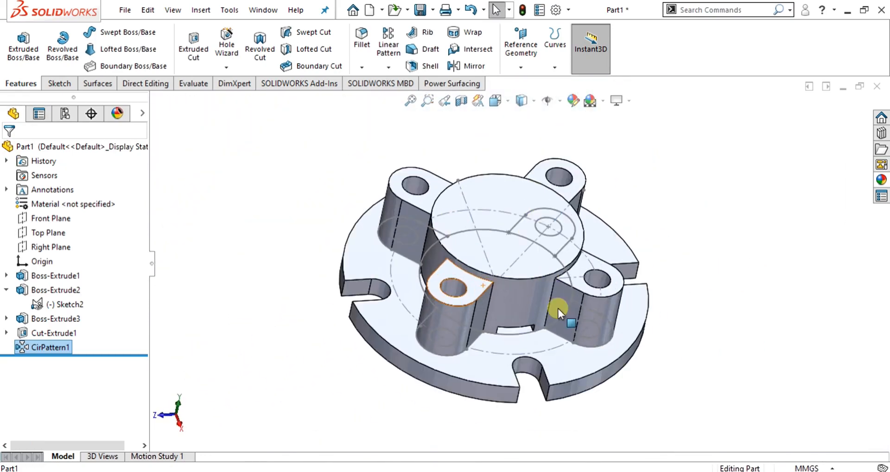
# Step: Examine the boss's upper recess, central hole and web dimensions in the practice drawing's isometric and section views, and return to SOLIDWORKS
pyautogui.click(583, 412)
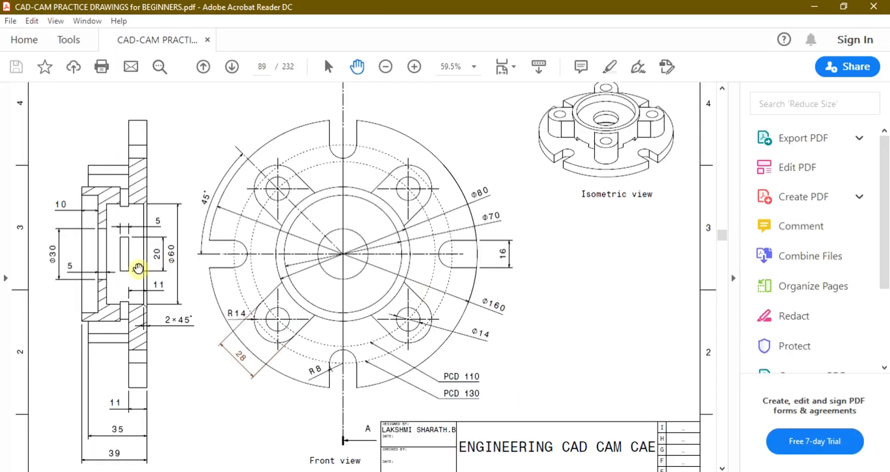
pyautogui.keyDown('ctrl'); pyautogui.scroll(3, 93, 260); pyautogui.keyUp('ctrl')
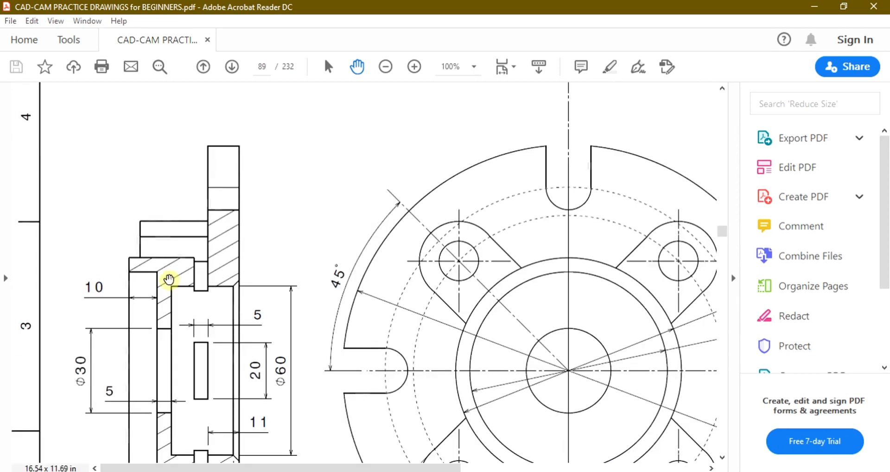
pyautogui.keyDown('ctrl'); pyautogui.scroll(-2, 166, 280); pyautogui.keyUp('ctrl')
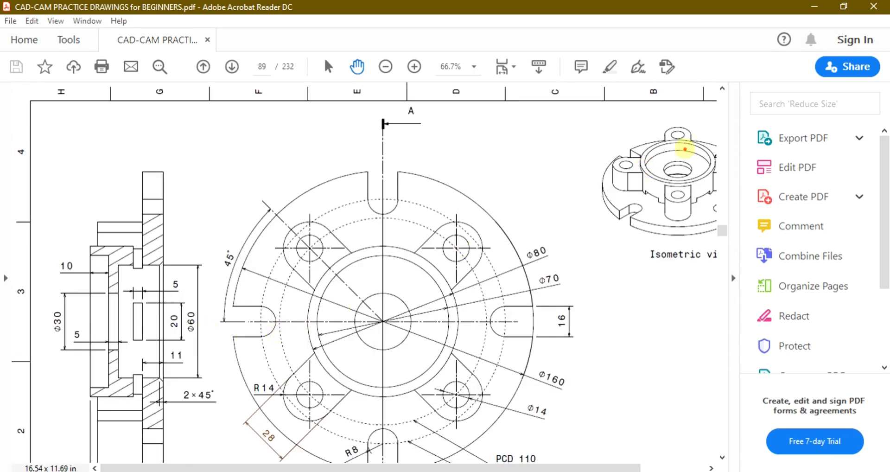
pyautogui.moveTo(657, 142)
pyautogui.mouseDown()
pyautogui.moveTo(670, 179)
pyautogui.moveTo(685, 140)
pyautogui.mouseUp()
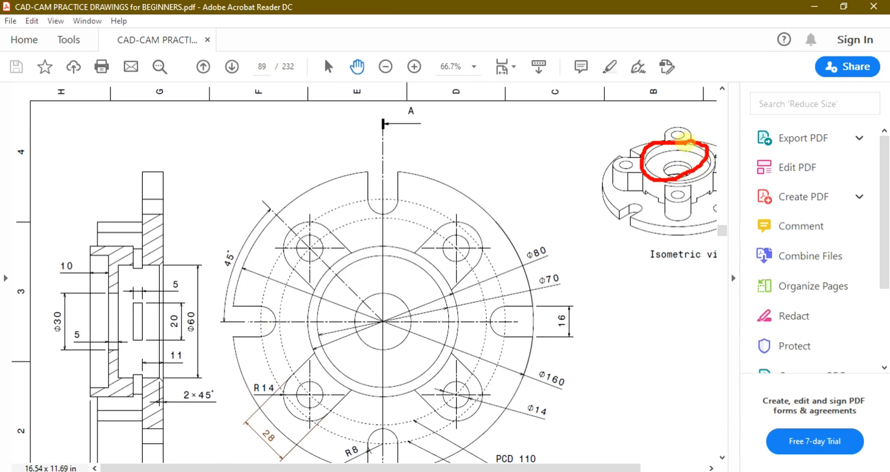
pyautogui.press('Escape')
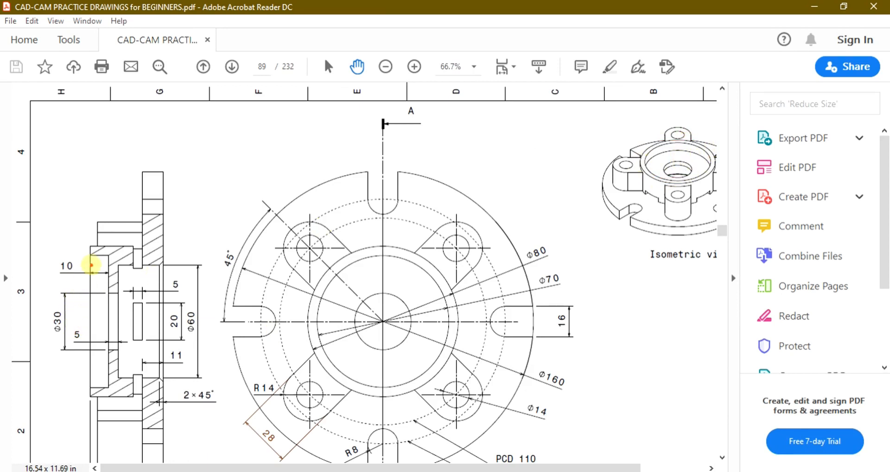
pyautogui.moveTo(57, 274)
pyautogui.mouseDown()
pyautogui.moveTo(82, 278)
pyautogui.moveTo(44, 330)
pyautogui.moveTo(70, 307)
pyautogui.mouseUp()
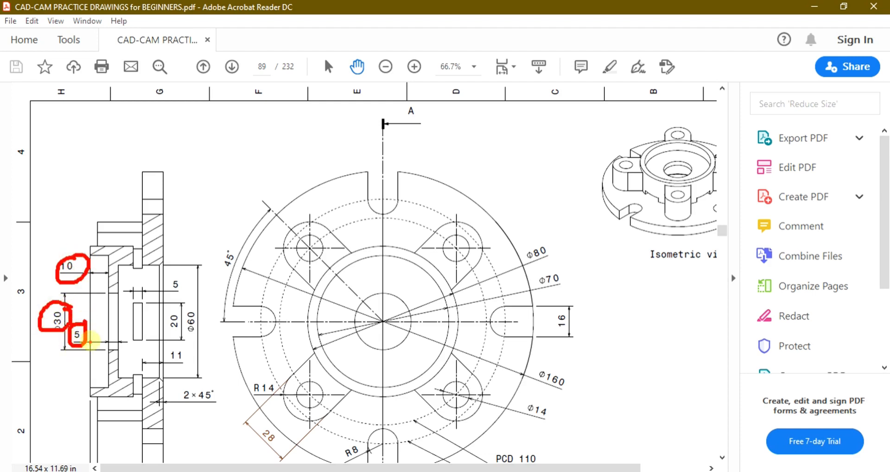
pyautogui.press('Escape')
pyautogui.click(814, 7)
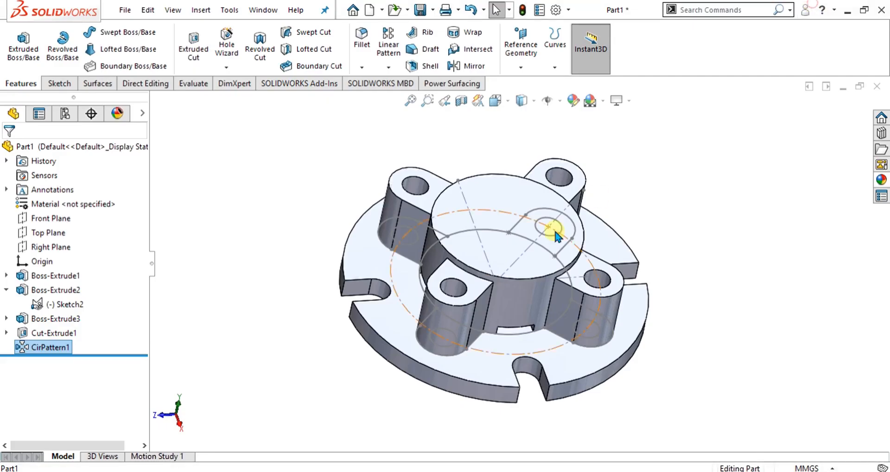
# Step: Start a new sketch on the central boss's top face and view it face-on
pyautogui.click(518, 236)
pyautogui.click(57, 84)
pyautogui.click(18, 44)
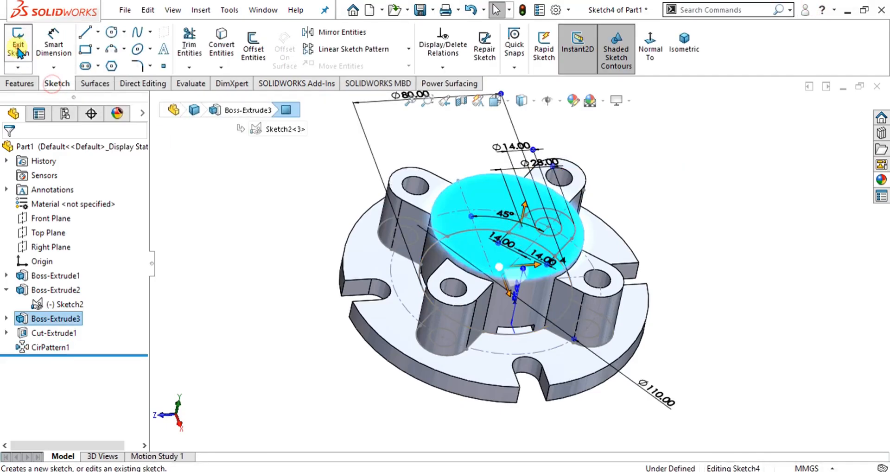
pyautogui.click(650, 46)
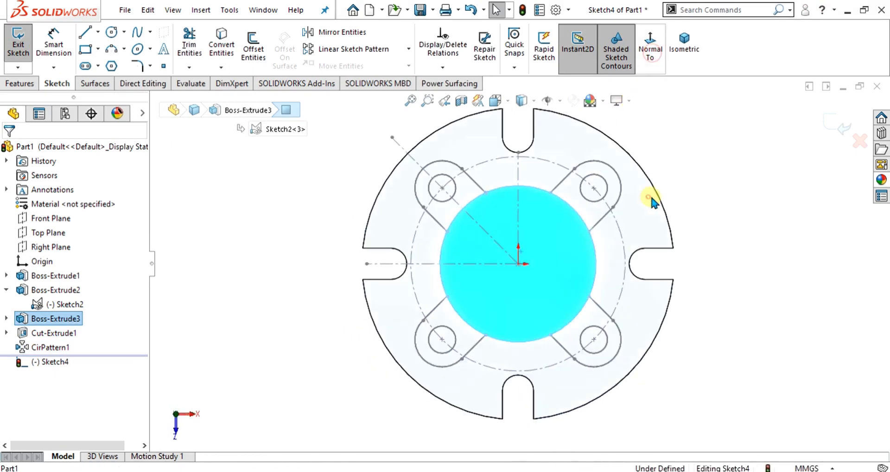
# Step: Offset the central boss's circular edge 10 mm inward in the sketch
pyautogui.scroll(5, 514, 202)
pyautogui.click(502, 195)
pyautogui.scroll(-3, 502, 193)
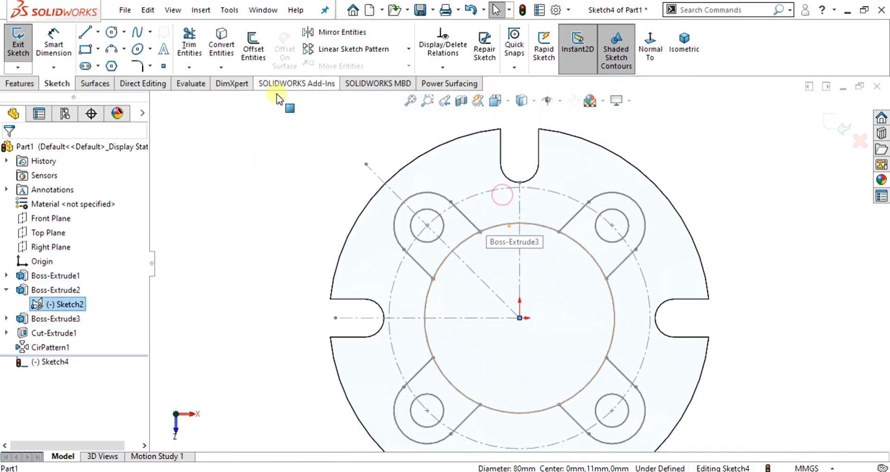
pyautogui.click(254, 51)
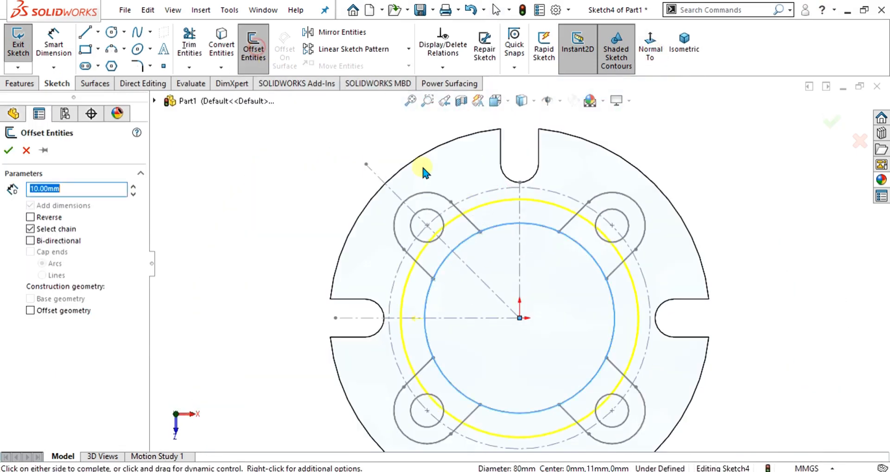
pyautogui.click(30, 217)
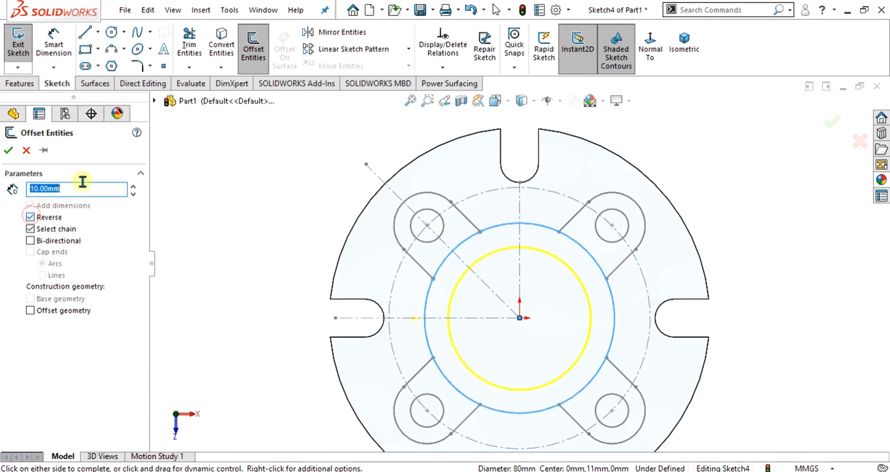
pyautogui.scroll(-3, 521, 234)
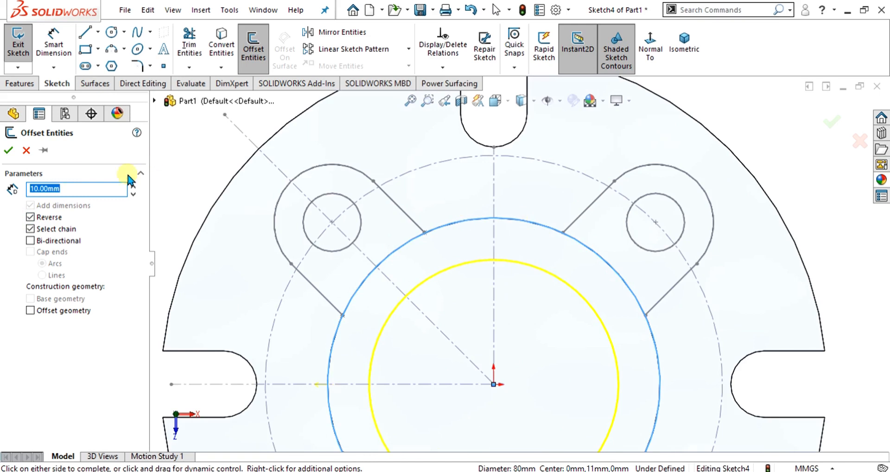
pyautogui.scroll(2, 482, 269)
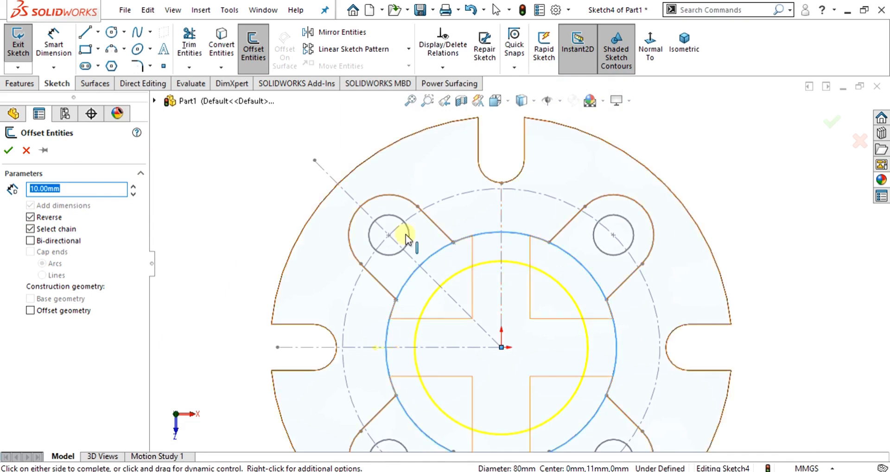
pyautogui.click(9, 152)
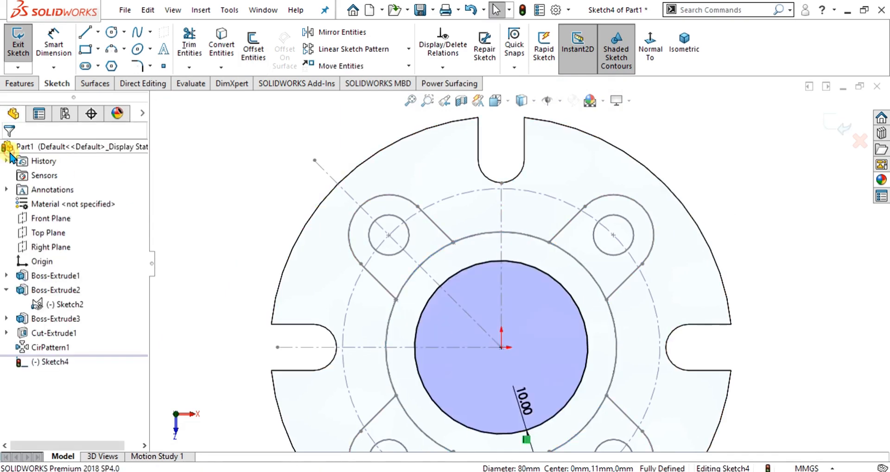
# Step: Cut the offset circle into the boss's top with a 10 mm deep blind Extruded Cut
pyautogui.scroll(3, 519, 263)
pyautogui.click(13, 84)
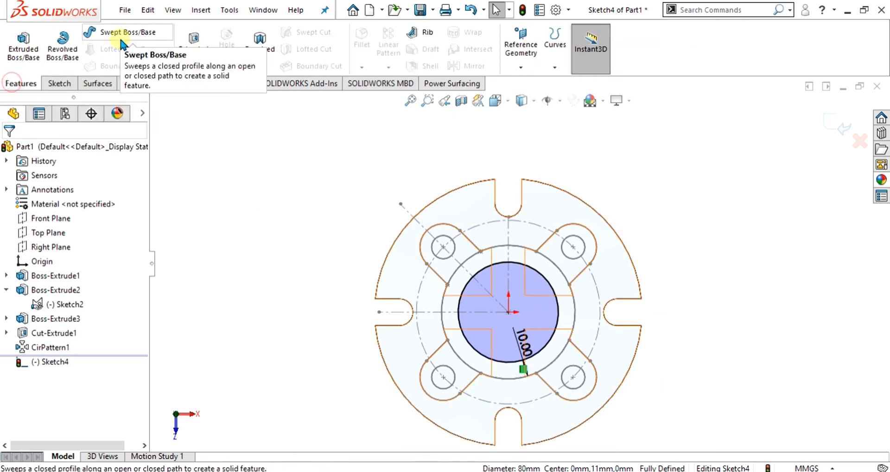
pyautogui.click(193, 46)
pyautogui.scroll(-3, 500, 285)
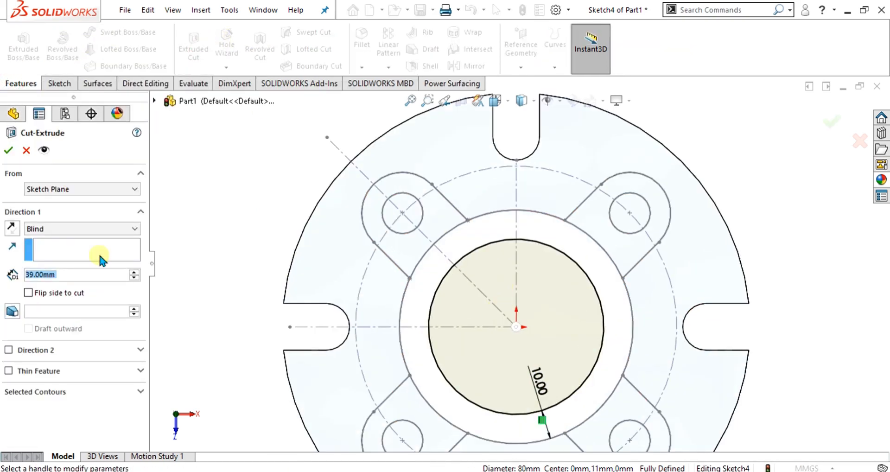
pyautogui.write('10')
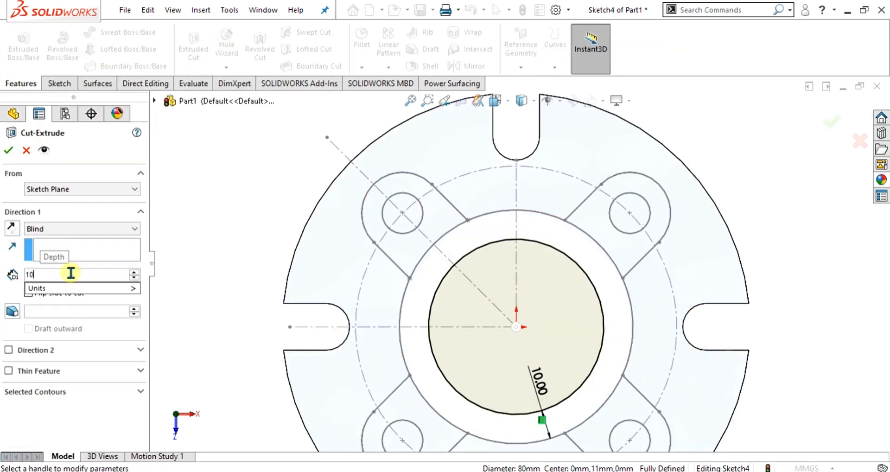
pyautogui.press('Return')
pyautogui.moveTo(423, 324)
pyautogui.mouseDown(button='middle')
pyautogui.moveTo(515, 318)
pyautogui.moveTo(473, 313)
pyautogui.mouseUp(button='middle')
pyautogui.click(9, 153)
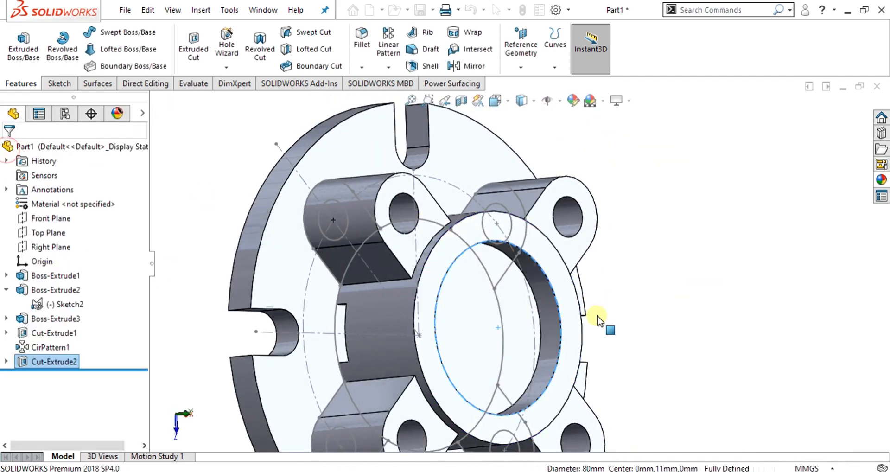
# Step: Start a new sketch on the floor of the boss's circular recess and view it face-on
pyautogui.click(540, 286)
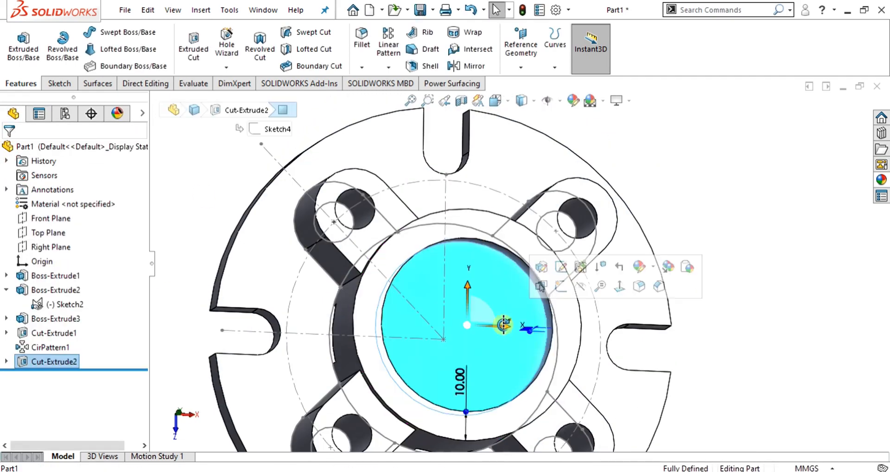
pyautogui.click(59, 83)
pyautogui.click(18, 43)
pyautogui.click(650, 47)
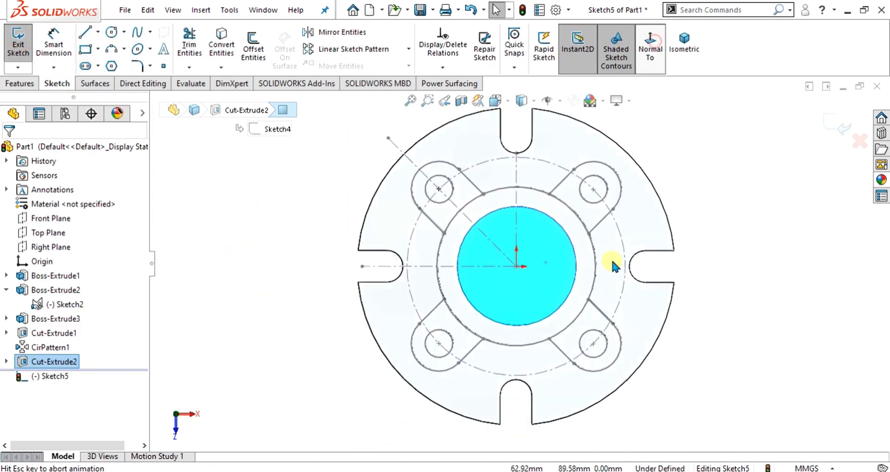
# Step: Sketch a circle centred on the origin on the recess floor and dimension its diameter to 30 mm
pyautogui.scroll(-5, 573, 259)
pyautogui.scroll(5, 432, 253)
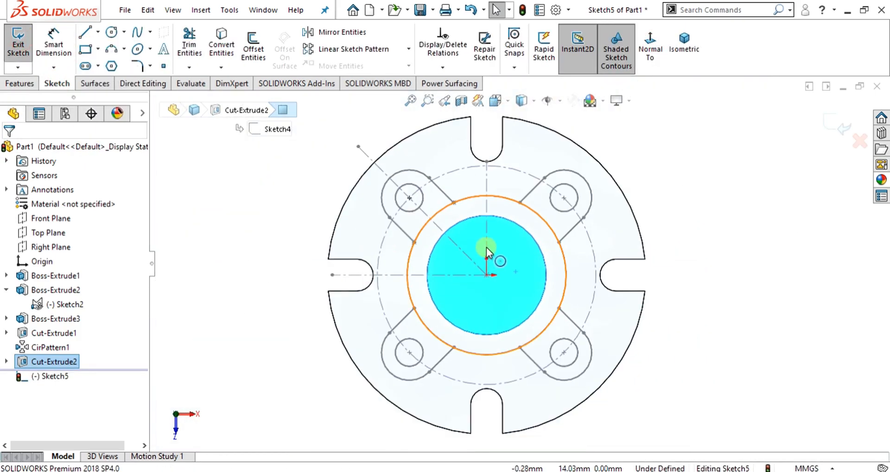
pyautogui.scroll(-2, 486, 248)
pyautogui.scroll(-2, 484, 246)
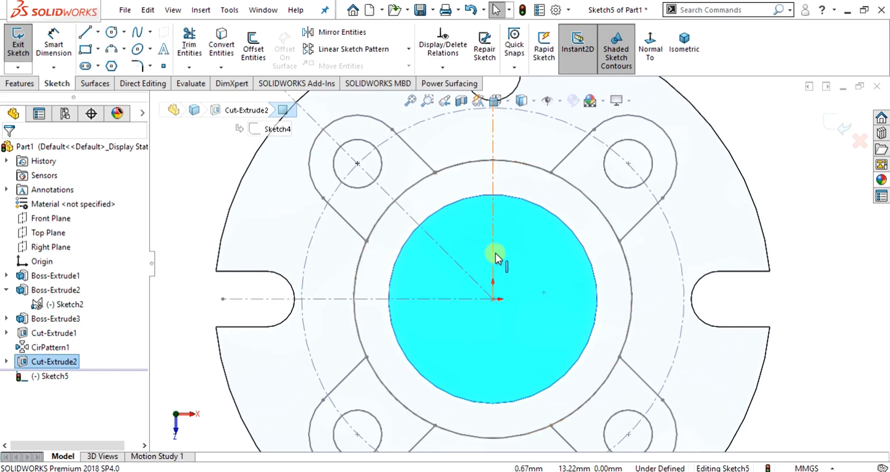
pyautogui.click(111, 31)
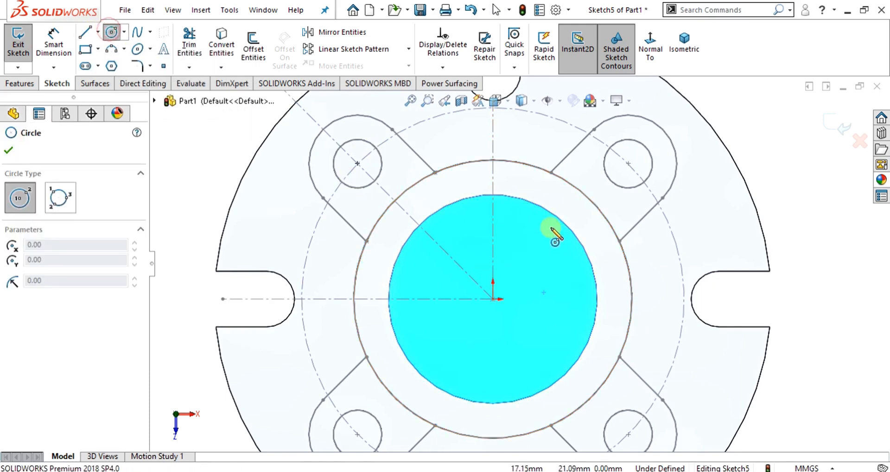
pyautogui.click(493, 299)
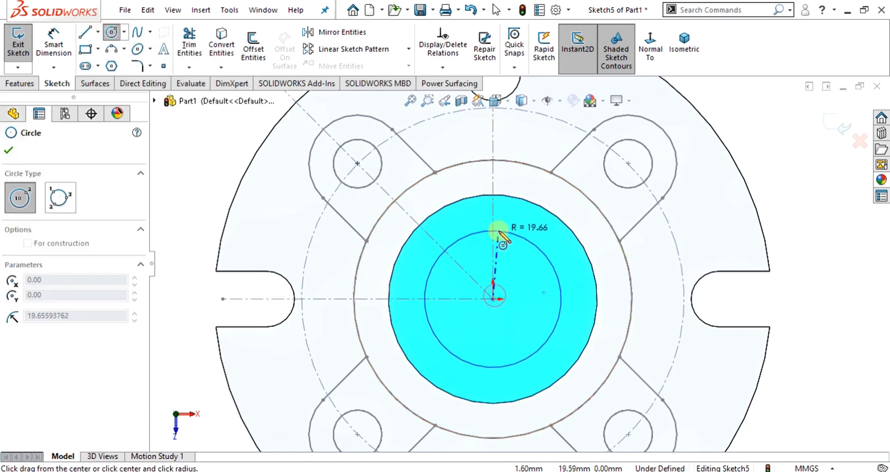
pyautogui.click(495, 226)
pyautogui.click(52, 44)
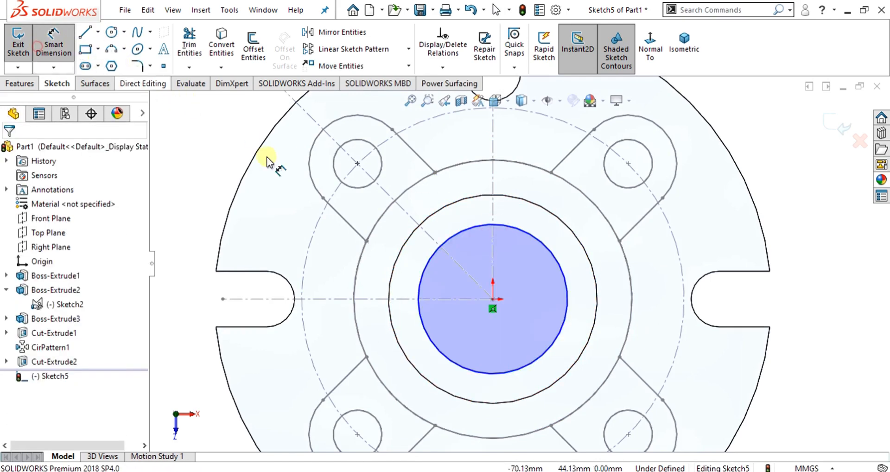
pyautogui.click(421, 257)
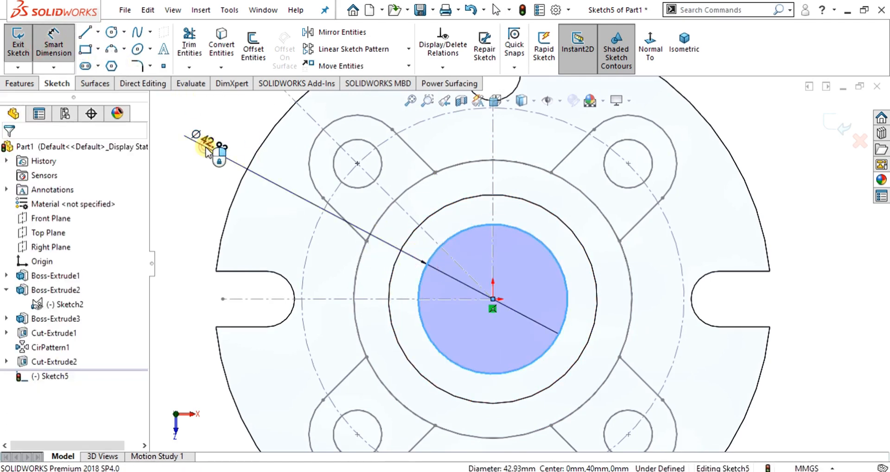
pyautogui.click(207, 149)
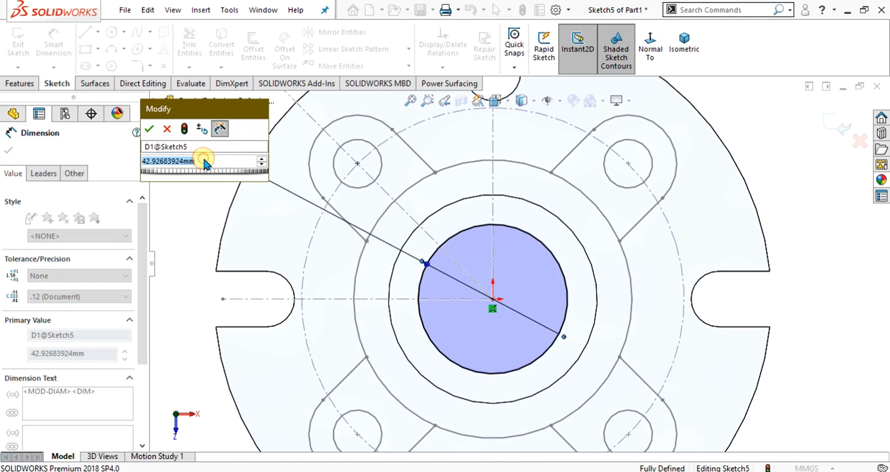
pyautogui.write('30')
pyautogui.press('Return')
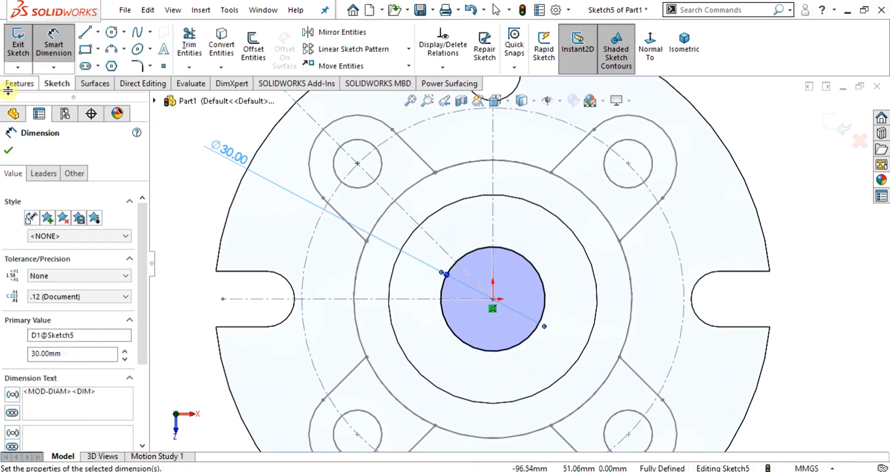
# Step: Cut the 30 mm circle into the recess floor with a 5 mm deep blind Extruded Cut
pyautogui.click(10, 86)
pyautogui.click(186, 49)
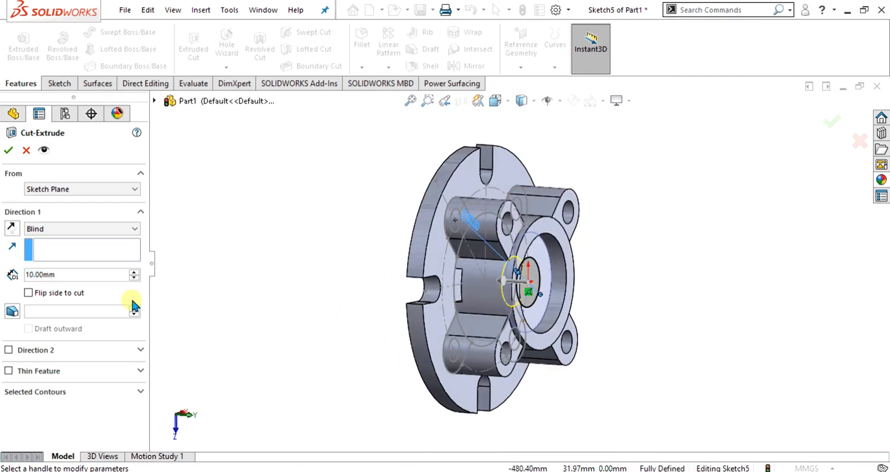
pyautogui.click(61, 274)
pyautogui.write('5')
pyautogui.press('Return')
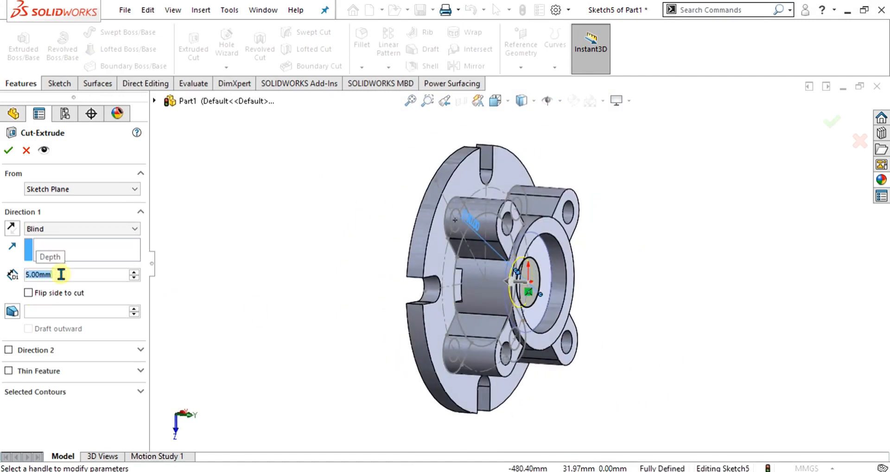
pyautogui.click(9, 151)
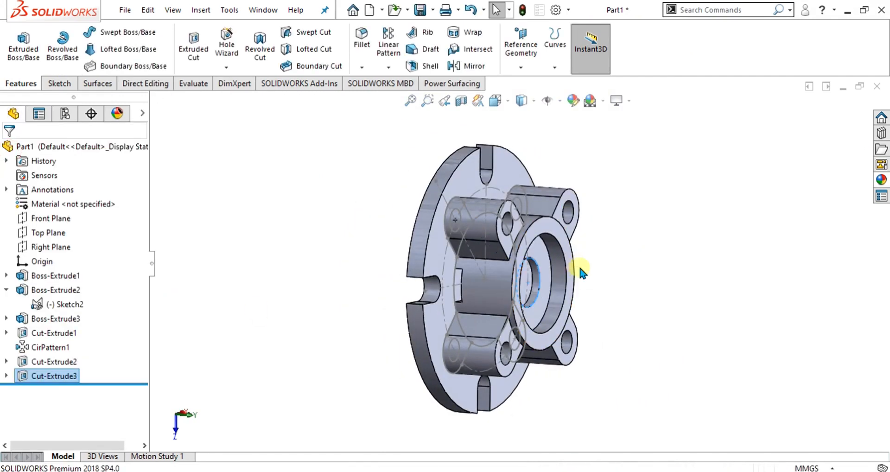
# Step: Switch to the practice drawing in Adobe Acrobat Reader, examine the underside recess dimensions in the section view, and return to SOLIDWORKS
pyautogui.moveTo(578, 264); pyautogui.dragTo(381, 470, button='middle')
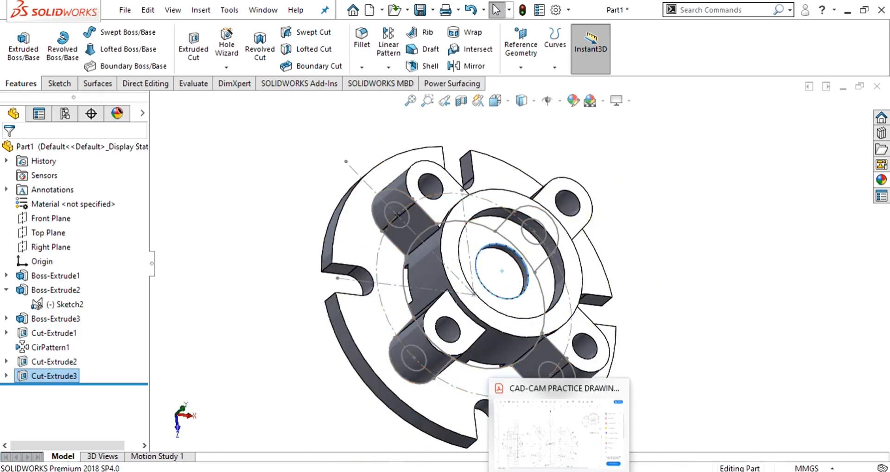
pyautogui.click(561, 471)
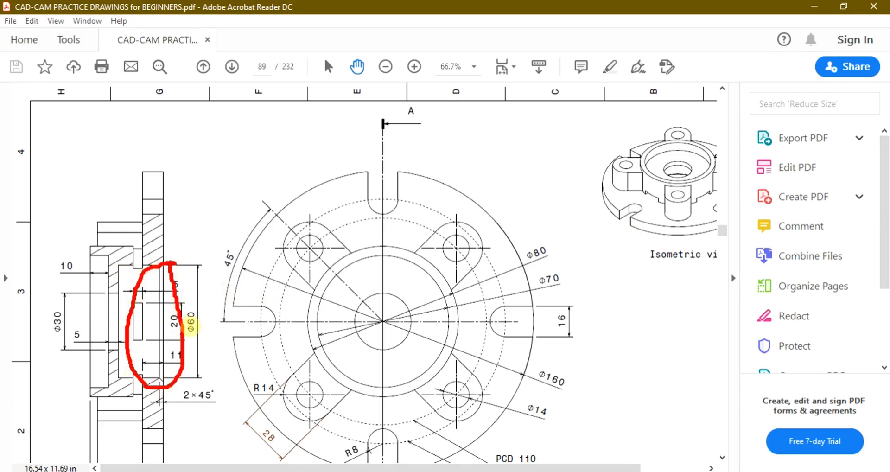
pyautogui.press('Escape')
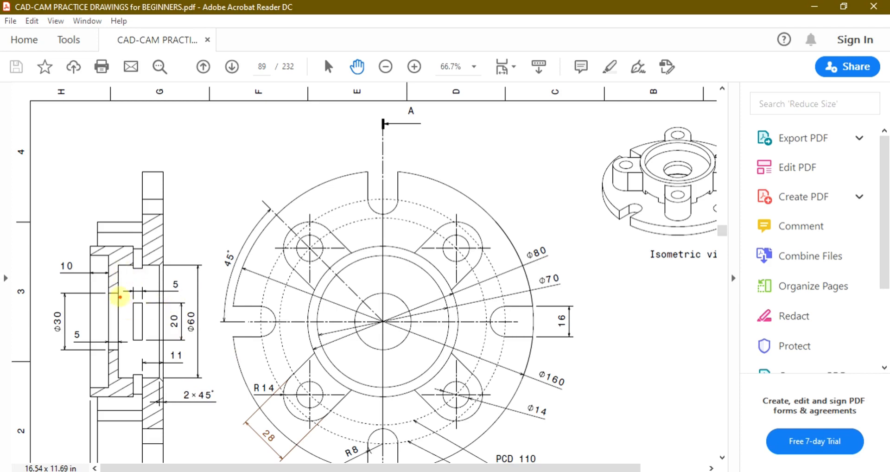
pyautogui.press('Escape')
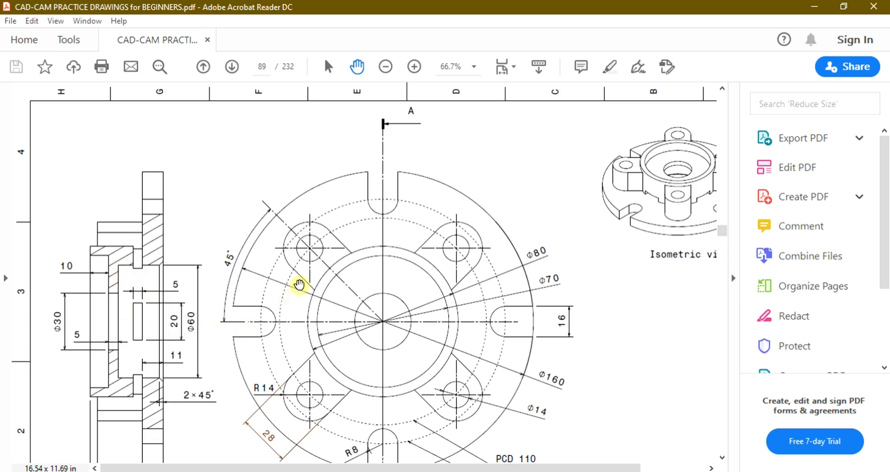
pyautogui.click(811, 7)
# Step: Start a new sketch on the flange's flat underside and view it face-on
pyautogui.moveTo(538, 274); pyautogui.dragTo(617, 236, button='middle')
pyautogui.click(402, 321)
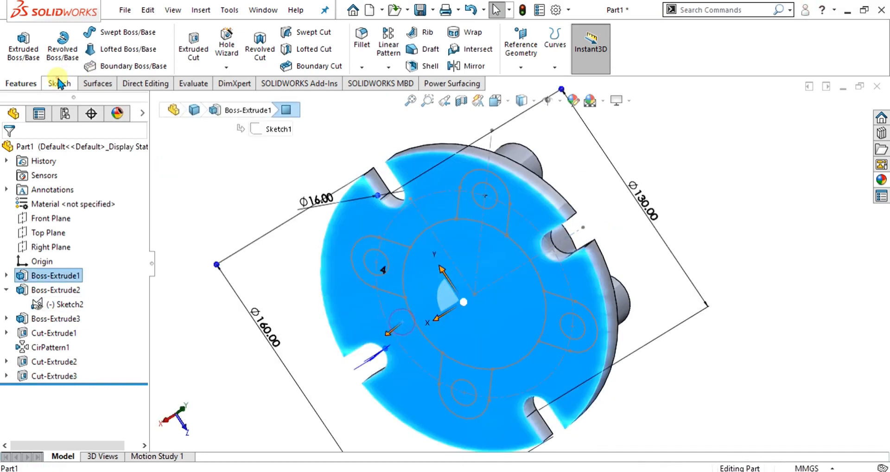
pyautogui.click(58, 83)
pyautogui.click(29, 50)
pyautogui.click(650, 46)
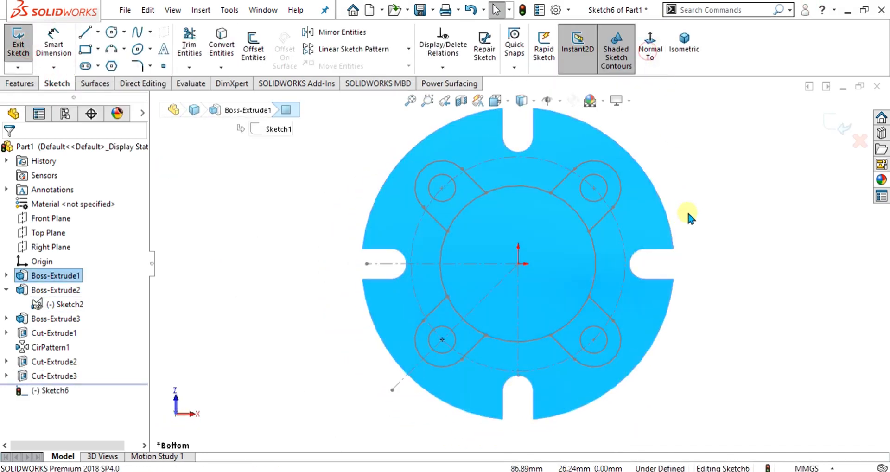
# Step: Sketch a circle centred on the origin on the flange's underside and dimension its diameter to 60 mm
pyautogui.scroll(-3, 531, 235)
pyautogui.click(111, 32)
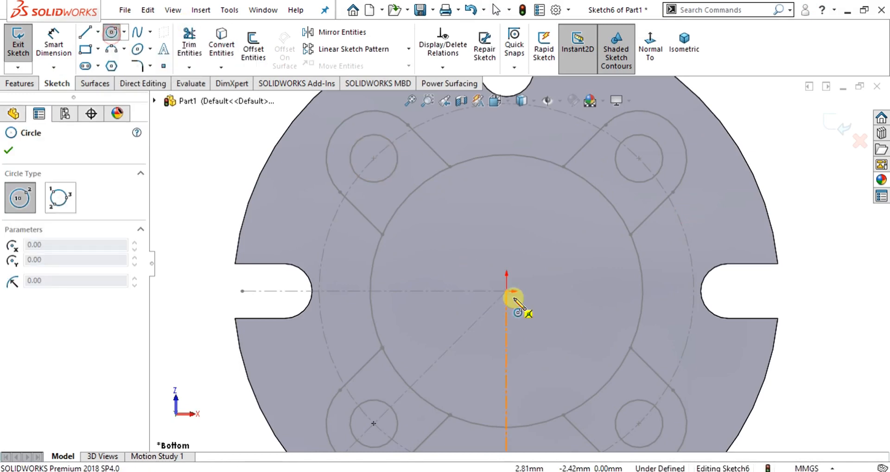
pyautogui.click(507, 291)
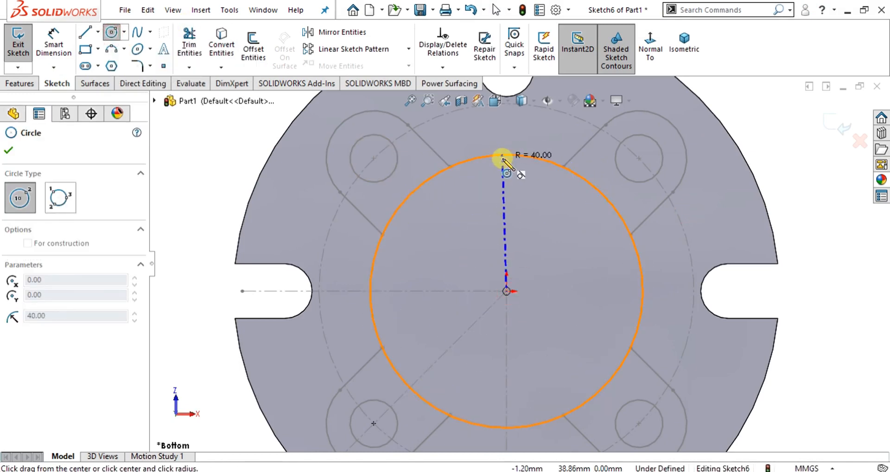
pyautogui.click(503, 155)
pyautogui.click(54, 40)
pyautogui.click(626, 225)
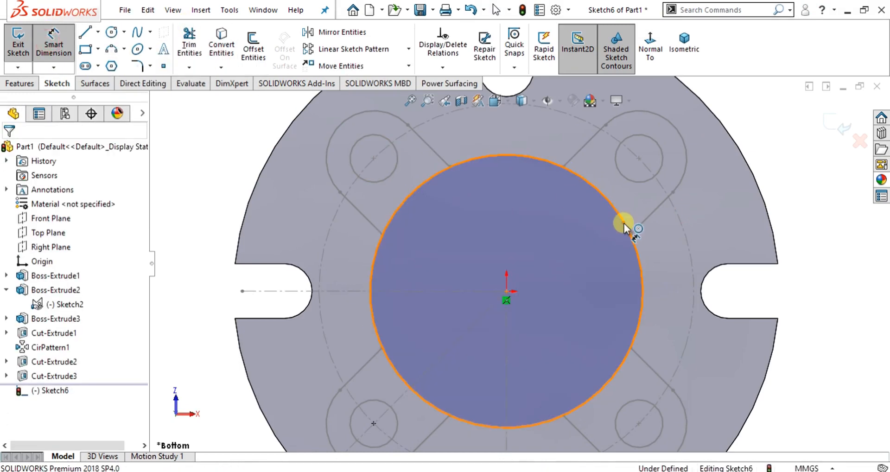
pyautogui.click(786, 153)
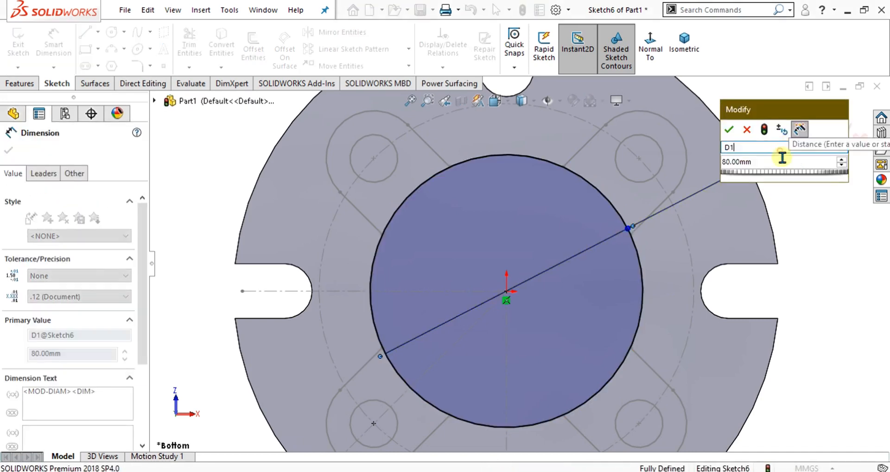
pyautogui.write('60')
pyautogui.press('Return')
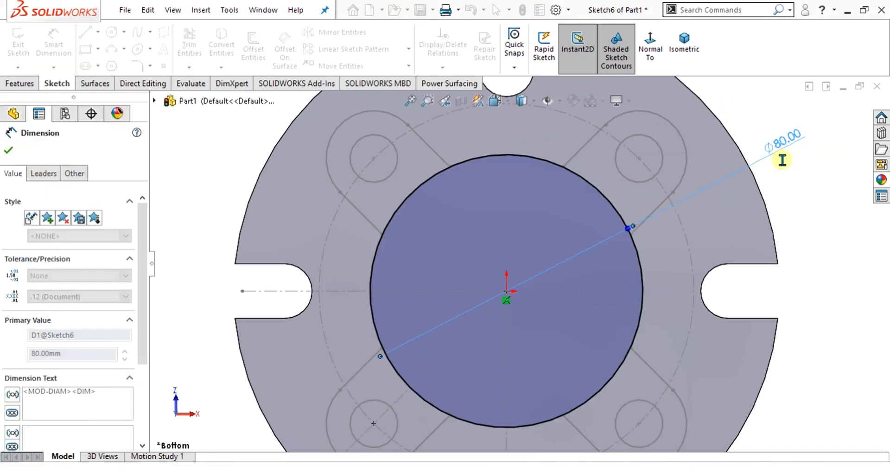
# Step: Cut the 60 mm circle into the flange's underside with an Extruded Cut up to the floor face of the boss's 30 mm recess
pyautogui.click(26, 85)
pyautogui.click(194, 59)
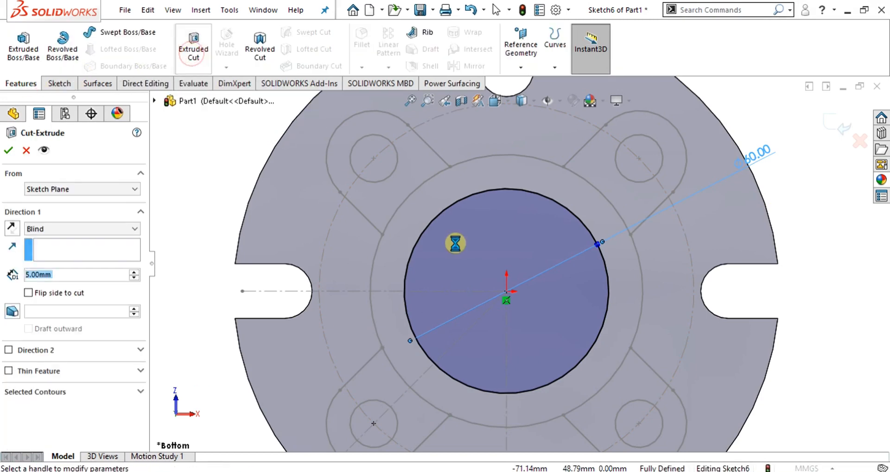
pyautogui.moveTo(521, 239); pyautogui.dragTo(668, 302, button='middle')
pyautogui.scroll(-5, 471, 271)
pyautogui.click(91, 231)
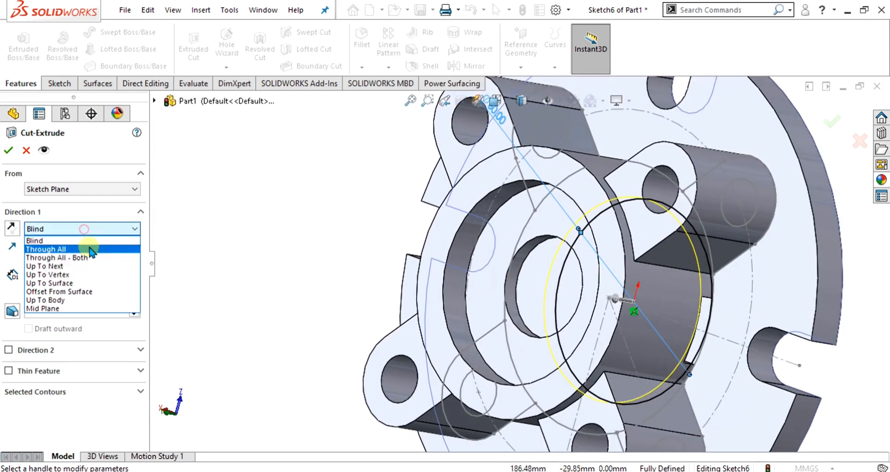
pyautogui.click(83, 282)
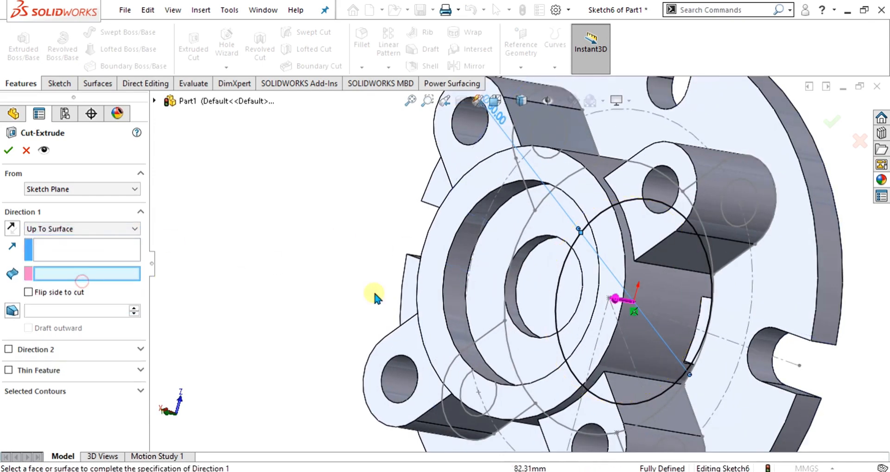
pyautogui.click(530, 292)
pyautogui.click(8, 151)
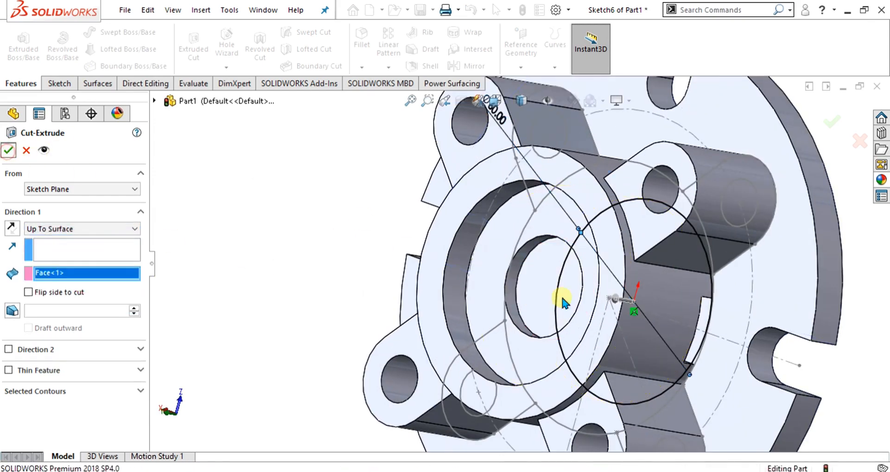
pyautogui.scroll(5, 572, 294)
pyautogui.moveTo(600, 297); pyautogui.dragTo(565, 280, button='middle')
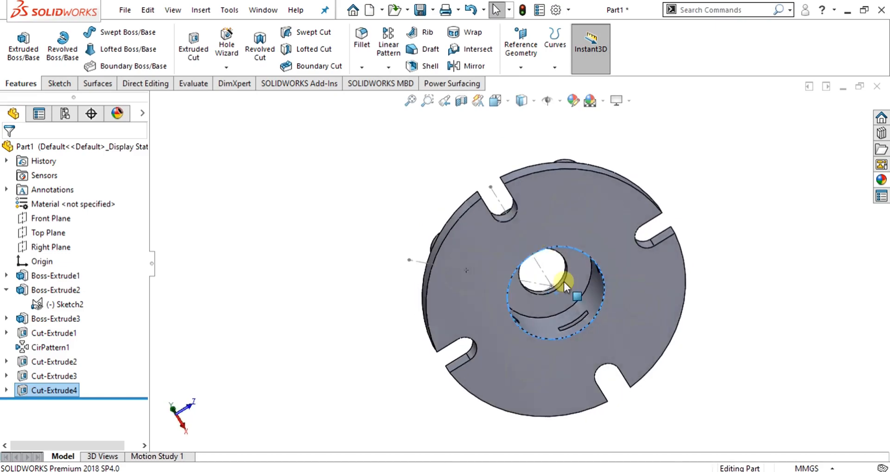
pyautogui.scroll(-5, 564, 280)
# Step: Switch to the practice drawing in Adobe Acrobat Reader, examine the recess edge's chamfer callout in the section view, and return to SOLIDWORKS
pyautogui.click(552, 471)
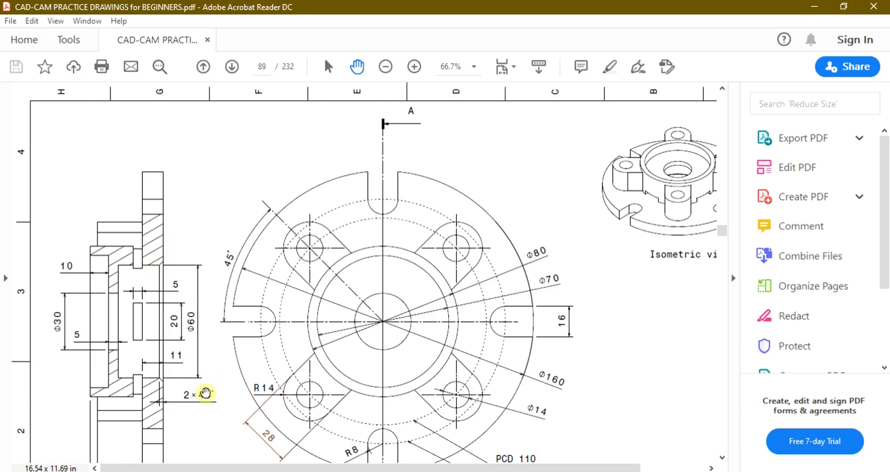
pyautogui.click(811, 6)
pyautogui.click(205, 126)
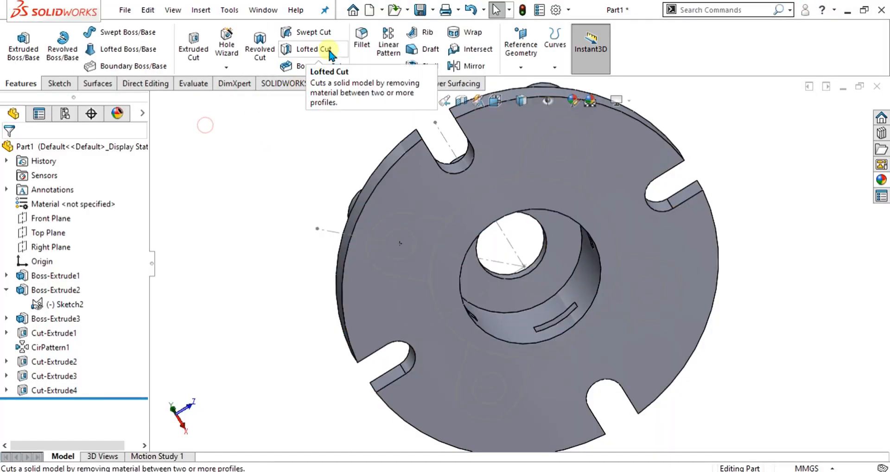
# Step: Chamfer the 60 mm recess's outer edge on the flange's underside with a 2 mm distance at 45 degrees
pyautogui.click(362, 67)
pyautogui.click(381, 95)
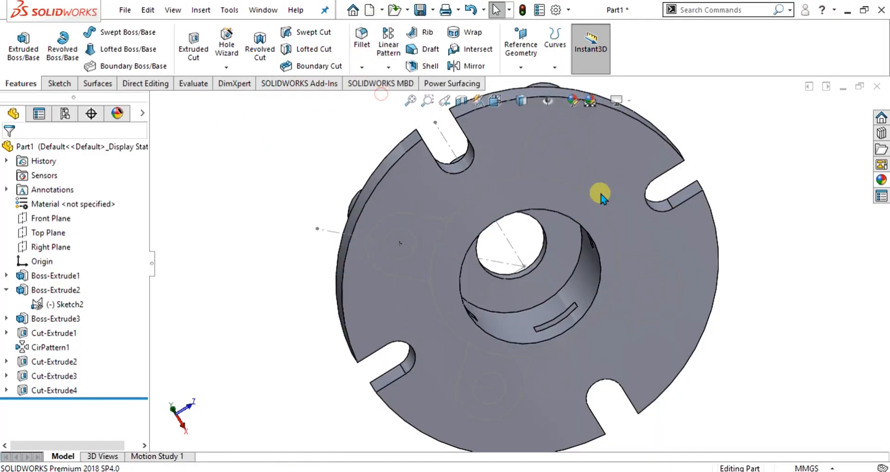
pyautogui.click(576, 220)
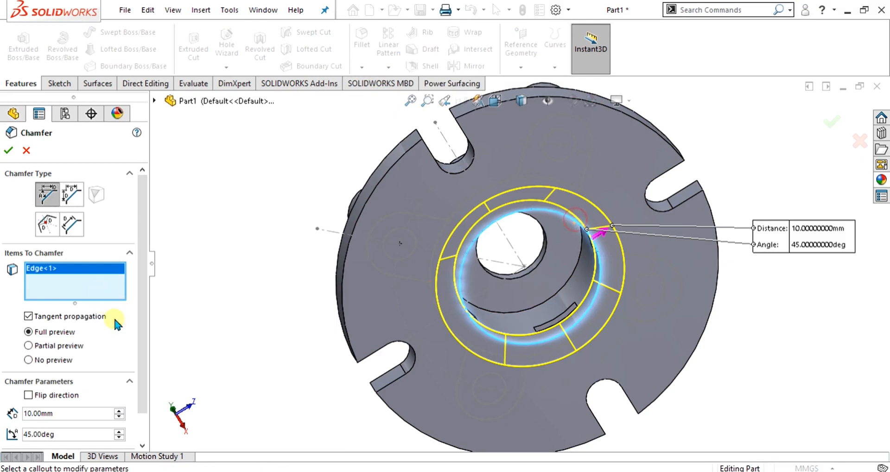
pyautogui.moveTo(143, 248); pyautogui.dragTo(143, 297)
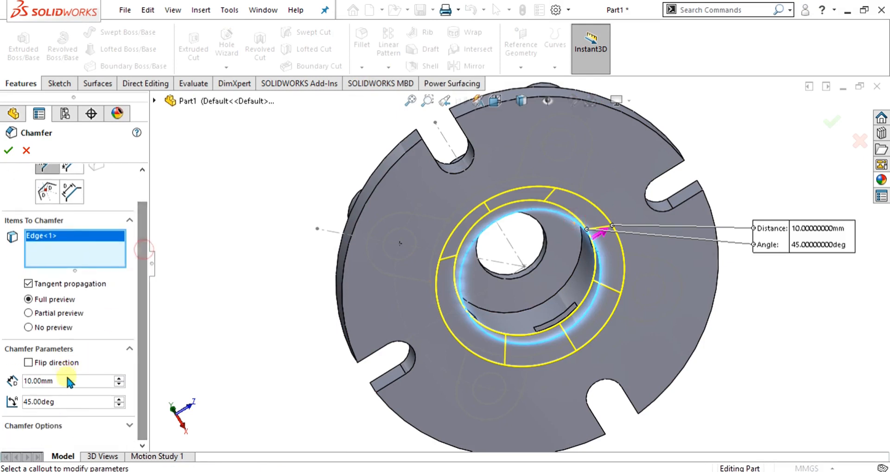
pyautogui.write('2')
pyautogui.press('Return')
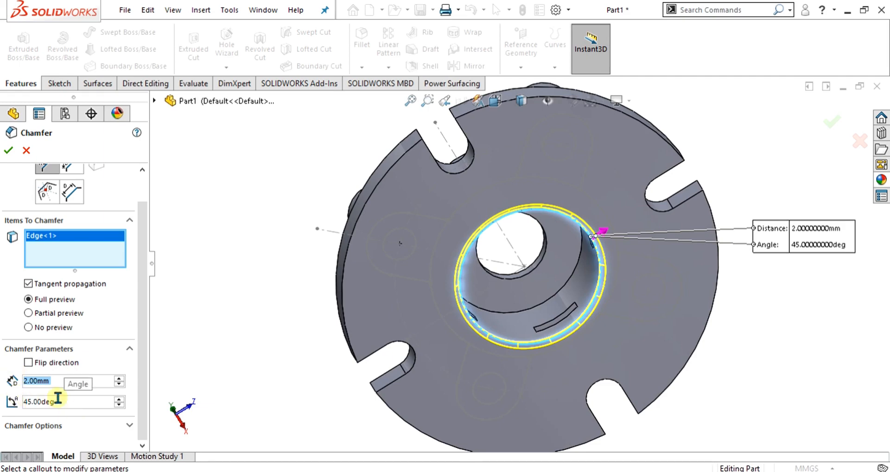
pyautogui.click(8, 152)
pyautogui.moveTo(641, 342); pyautogui.dragTo(522, 397, button='middle')
# Step: Switch to the practice drawing in Adobe Acrobat Reader and review the full Exercise 84 sheet and the sheets after it
pyautogui.click(560, 470)
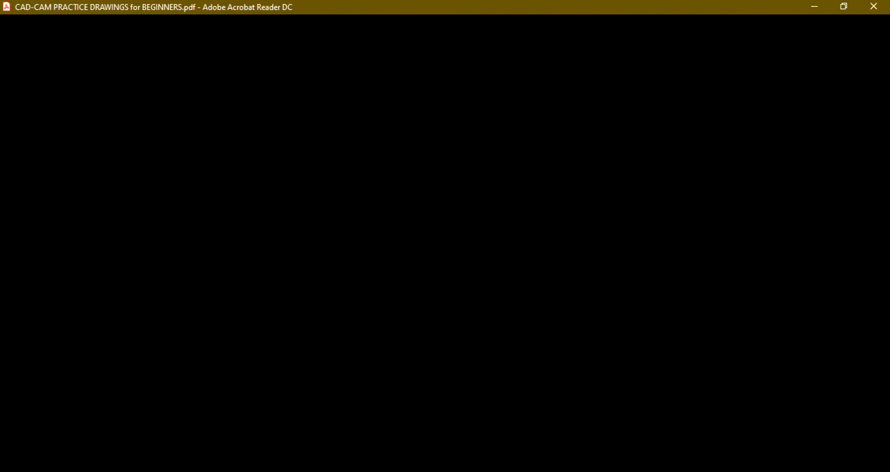
pyautogui.moveTo(667, 216); pyautogui.dragTo(611, 212)
pyautogui.keyDown('ctrl'); pyautogui.scroll(-2, 373, 316); pyautogui.keyUp('ctrl')
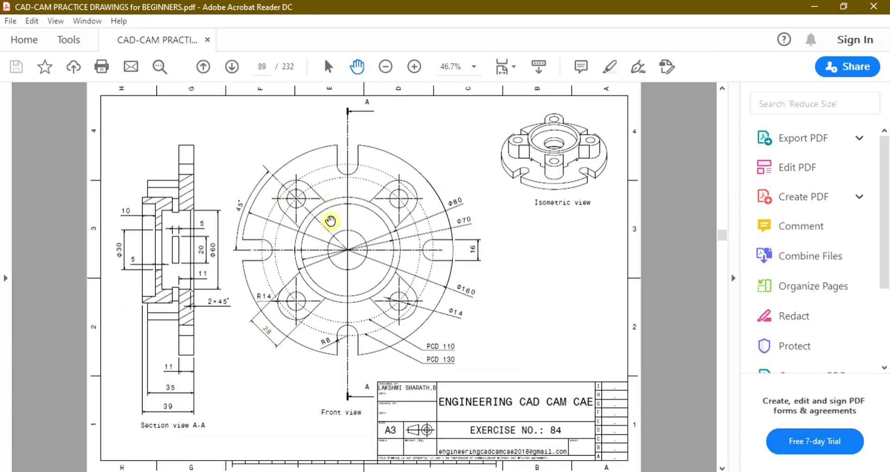
pyautogui.scroll(-1, 329, 224)
pyautogui.scroll(-3, 391, 229)
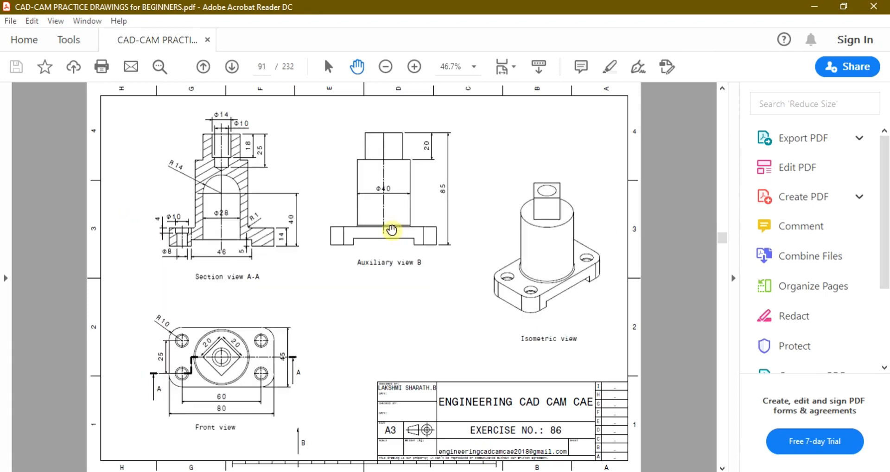
pyautogui.scroll(5, 392, 229)
pyautogui.scroll(-1, 391, 229)
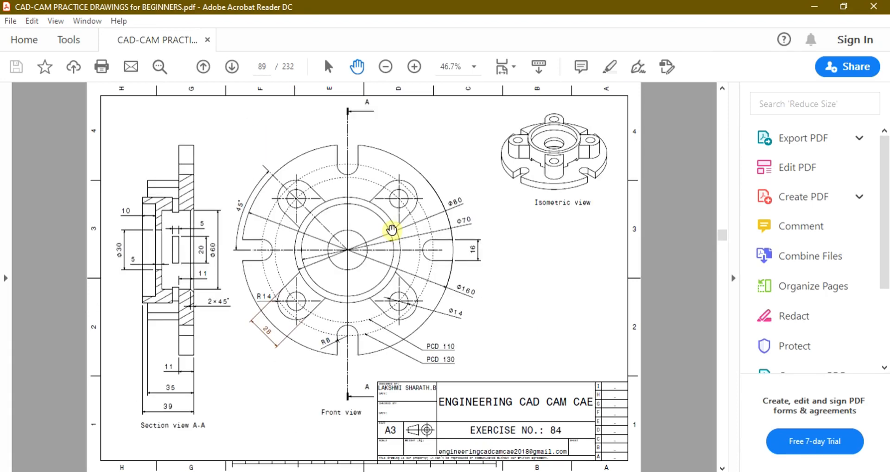